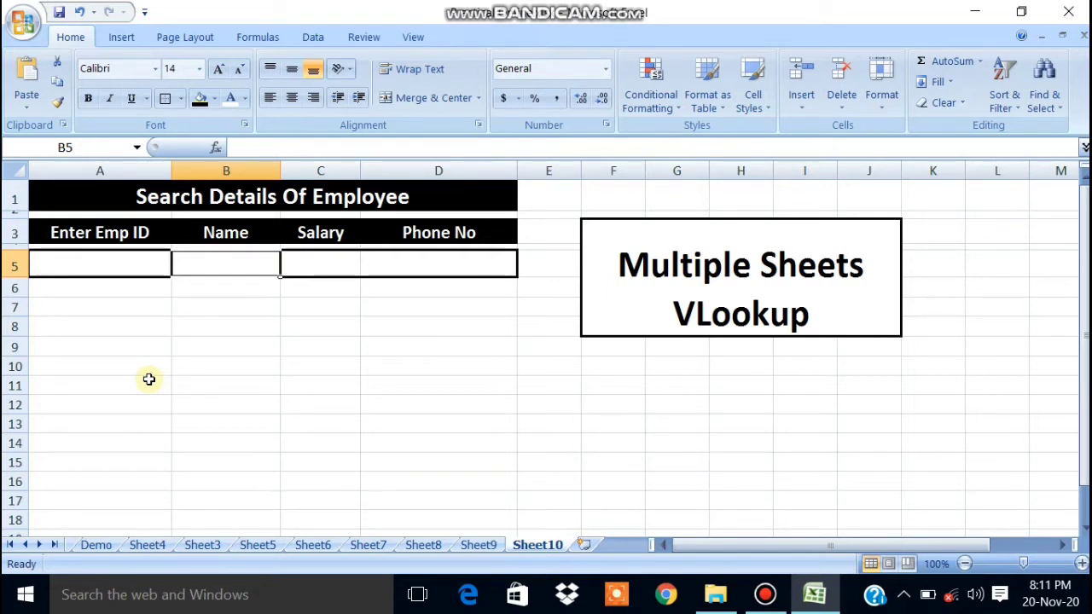
Walk through the title and the empty Emp ID, Name, Salary and Phone No cells on Sheet10.
left_click(810, 268)
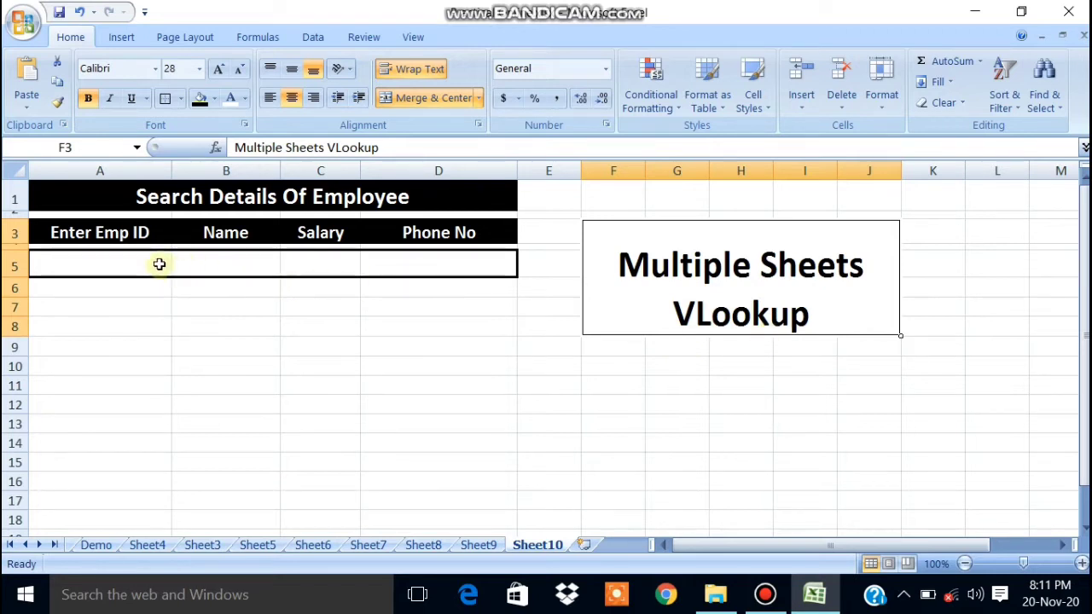
left_click(266, 256)
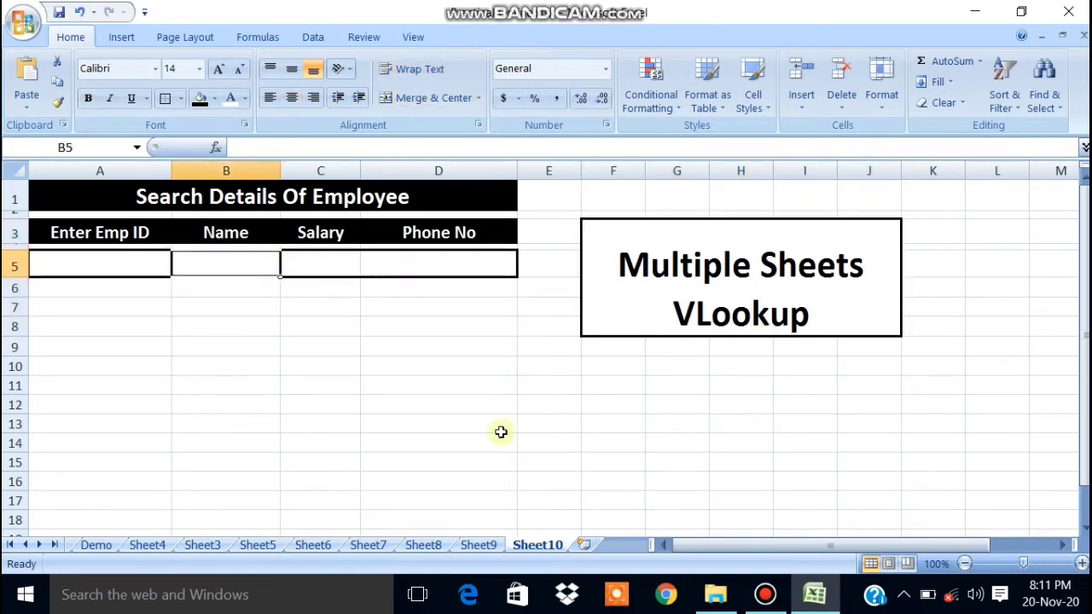
left_click(334, 325)
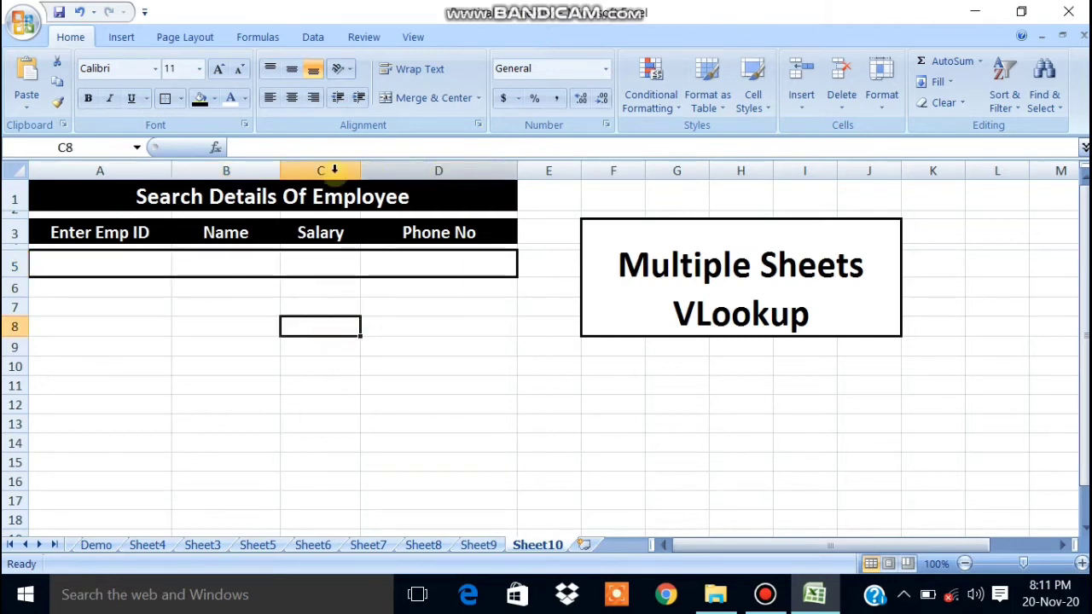
left_click(85, 273)
left_click(225, 270)
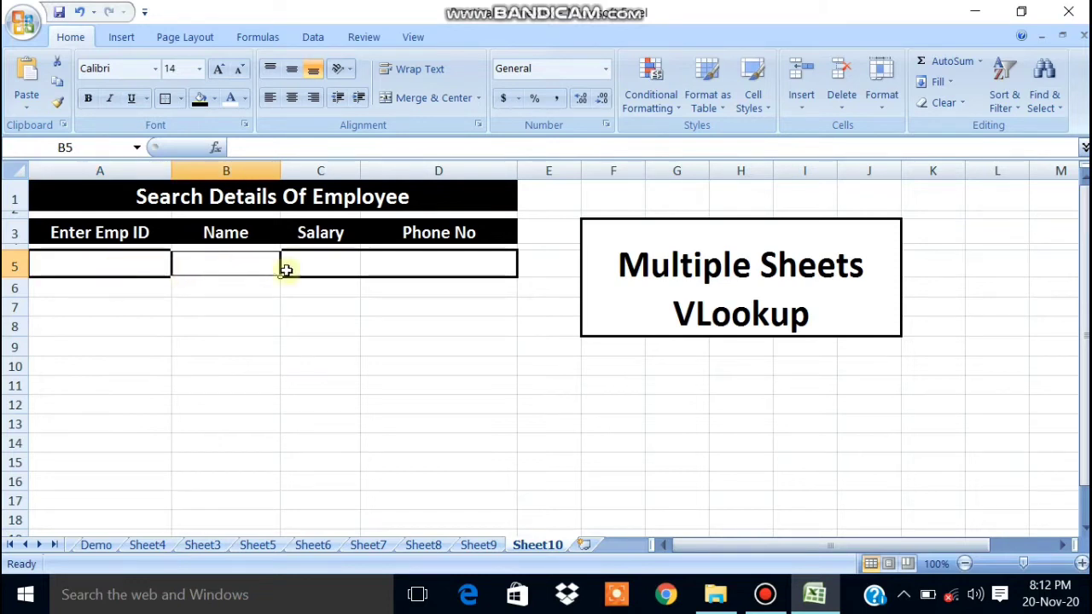
left_click(342, 265)
left_click(383, 265)
Review form cells A5:D5 again, then show Sheet7's Employee Personal Details table.
left_click(132, 265)
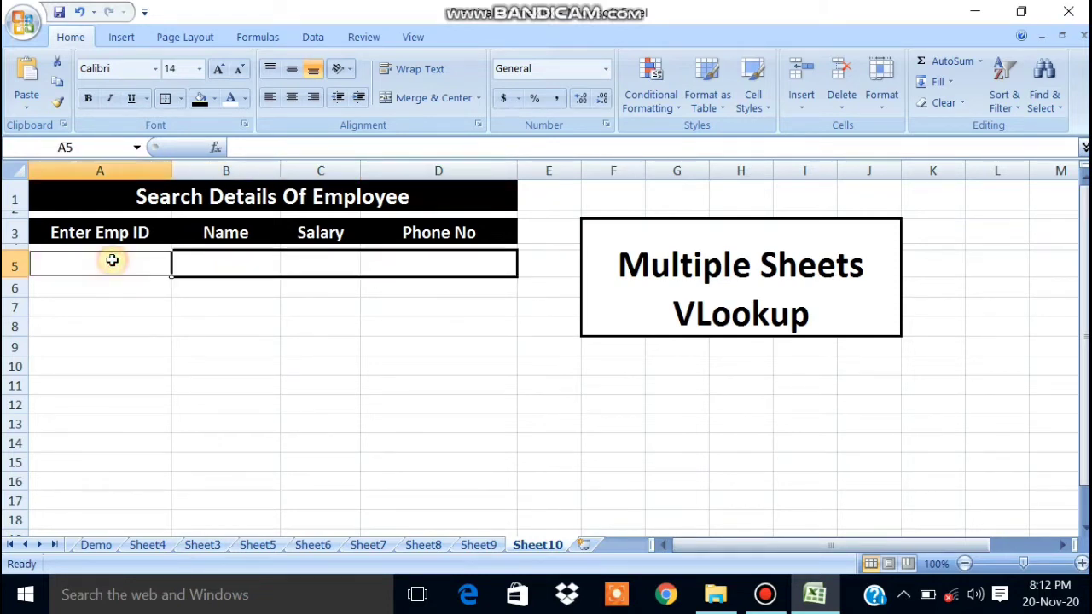
left_click(201, 264)
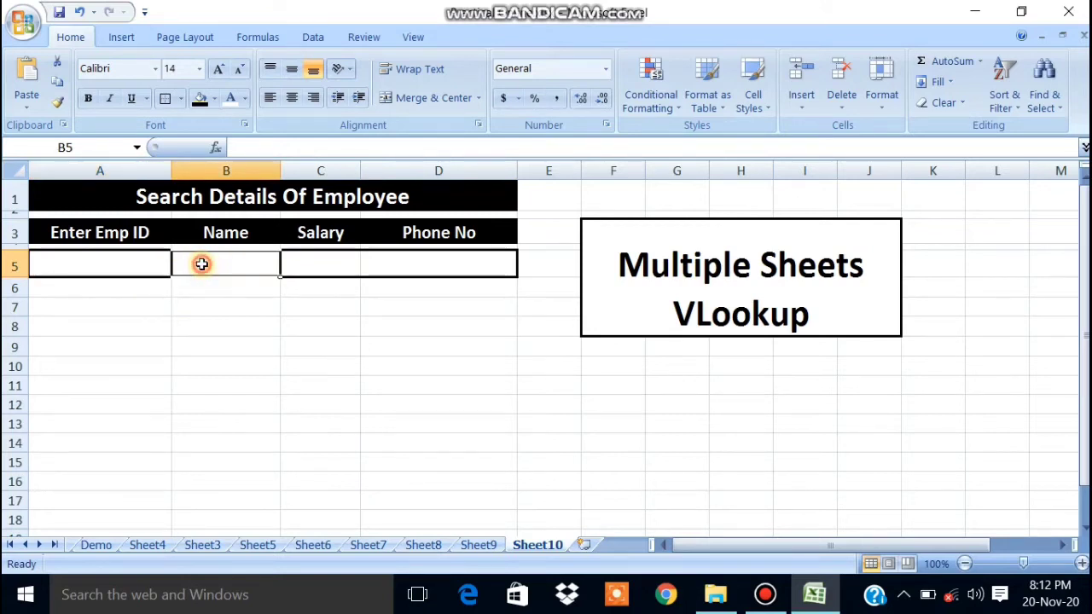
left_click(147, 266)
left_click(303, 269)
left_click(410, 266)
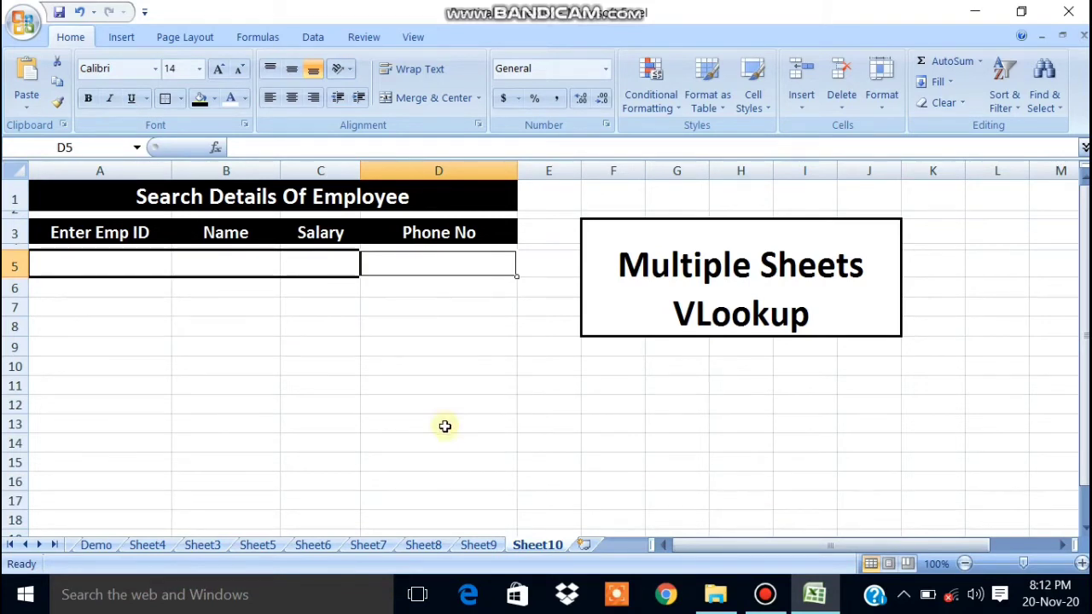
left_click(365, 546)
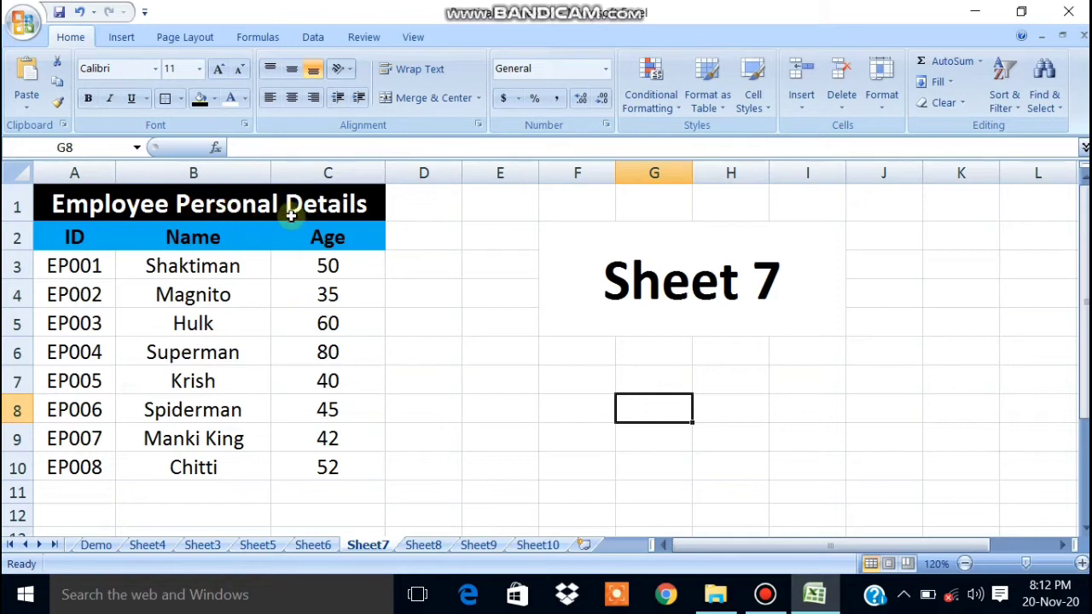
Give the Sheet7 Employee Personal Details table a thick box border.
left_click_drag(52, 266, 315, 461)
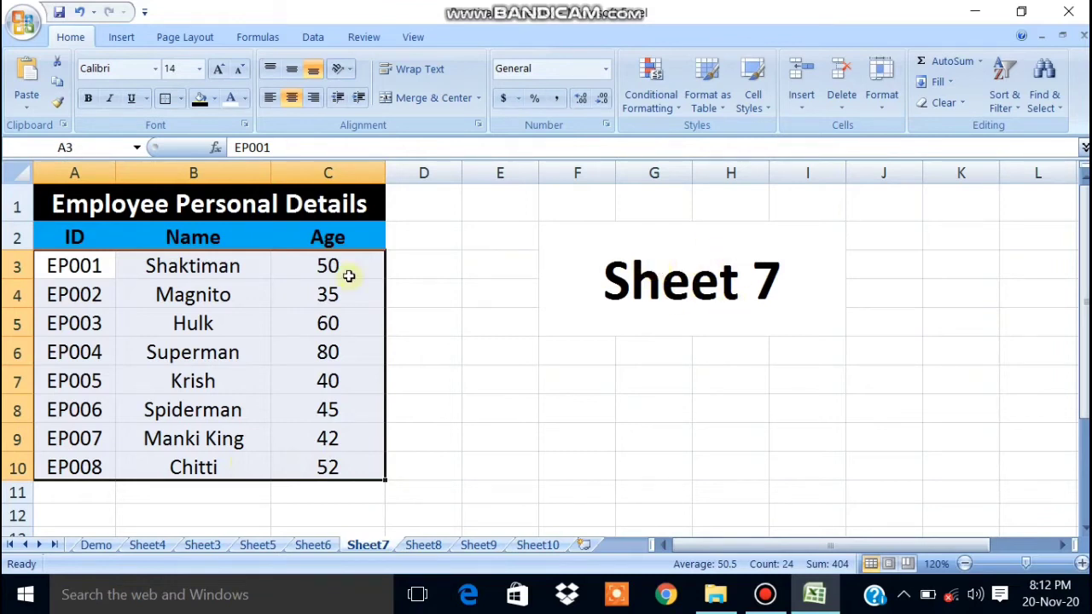
left_click_drag(74, 209, 82, 460)
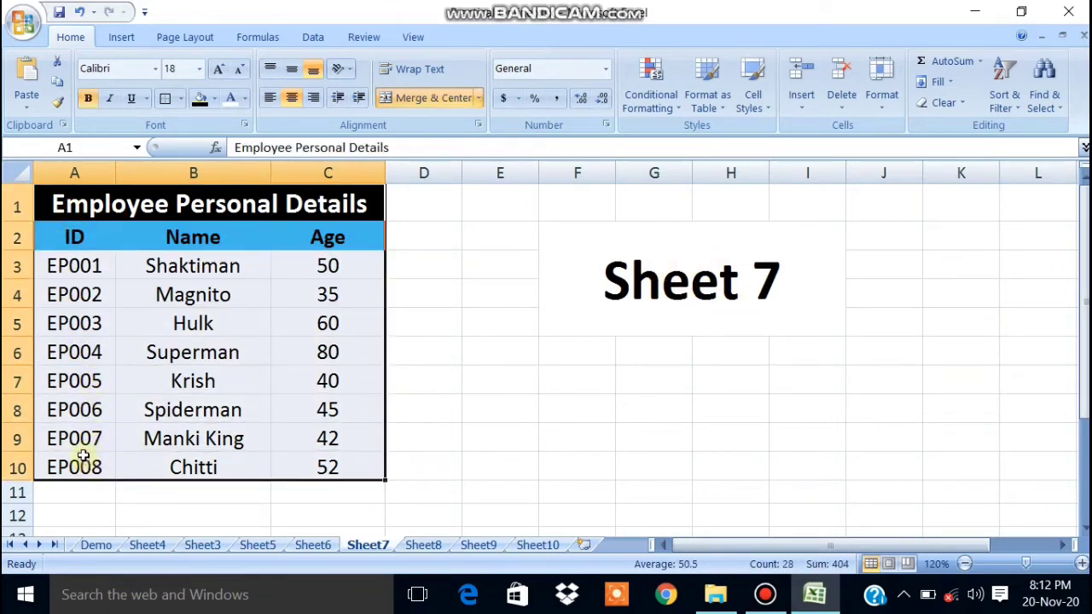
left_click(168, 102)
left_click(417, 438)
left_click(433, 357)
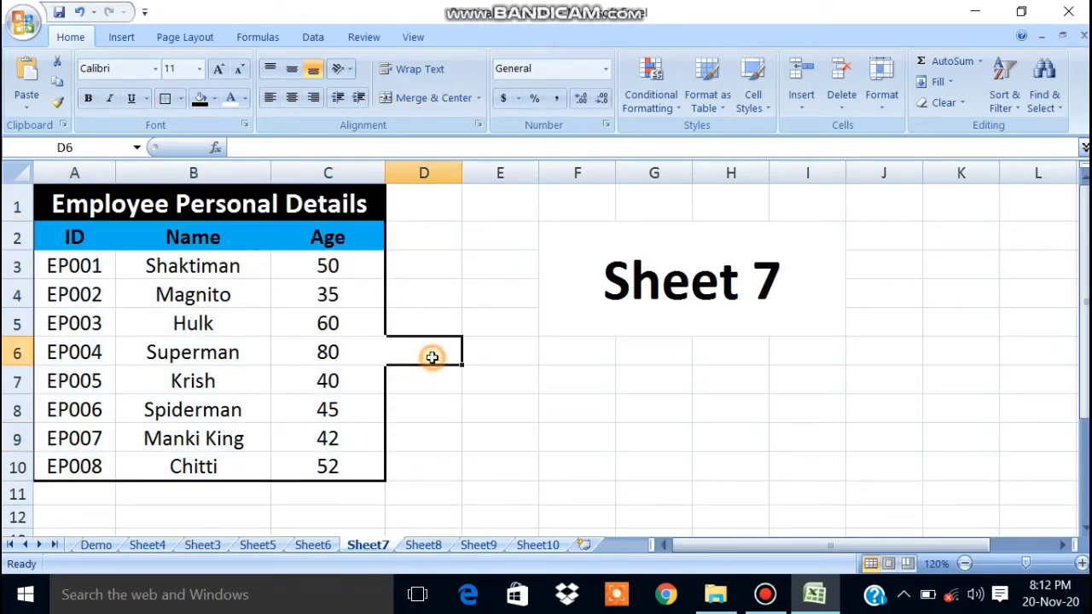
left_click(569, 382)
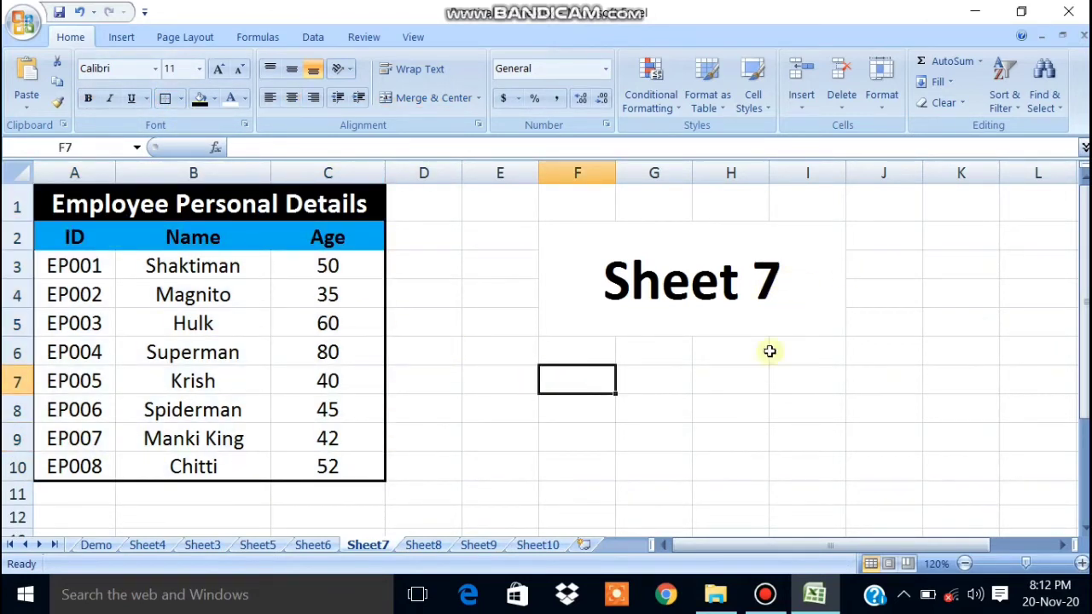
Outline the Sheet8 Employee Job Details table with a thick box border and set font size 12.
left_click(424, 545)
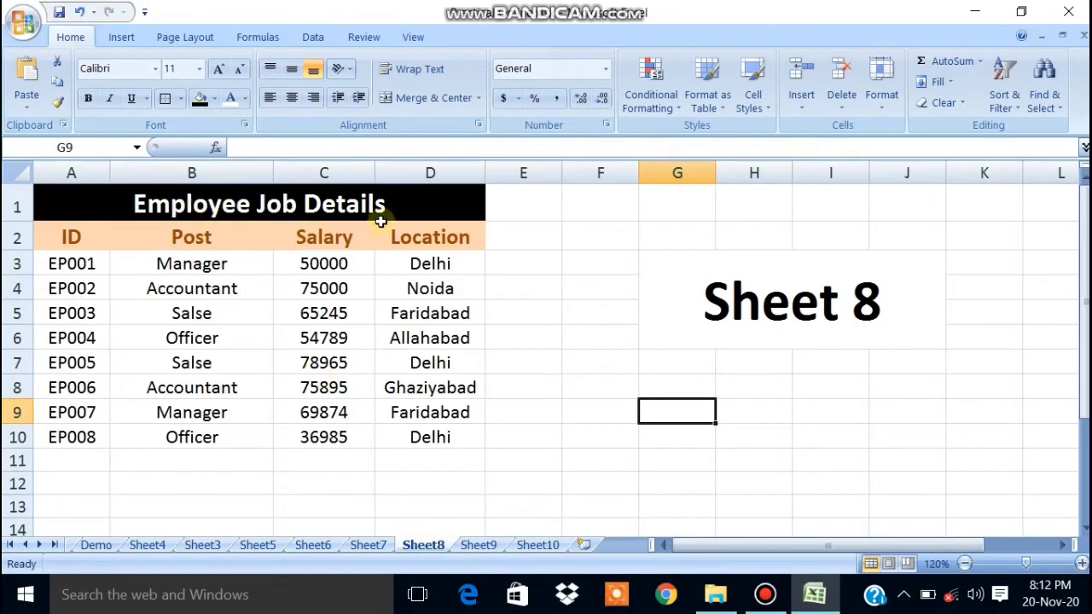
left_click_drag(74, 213, 85, 437)
left_click(165, 98)
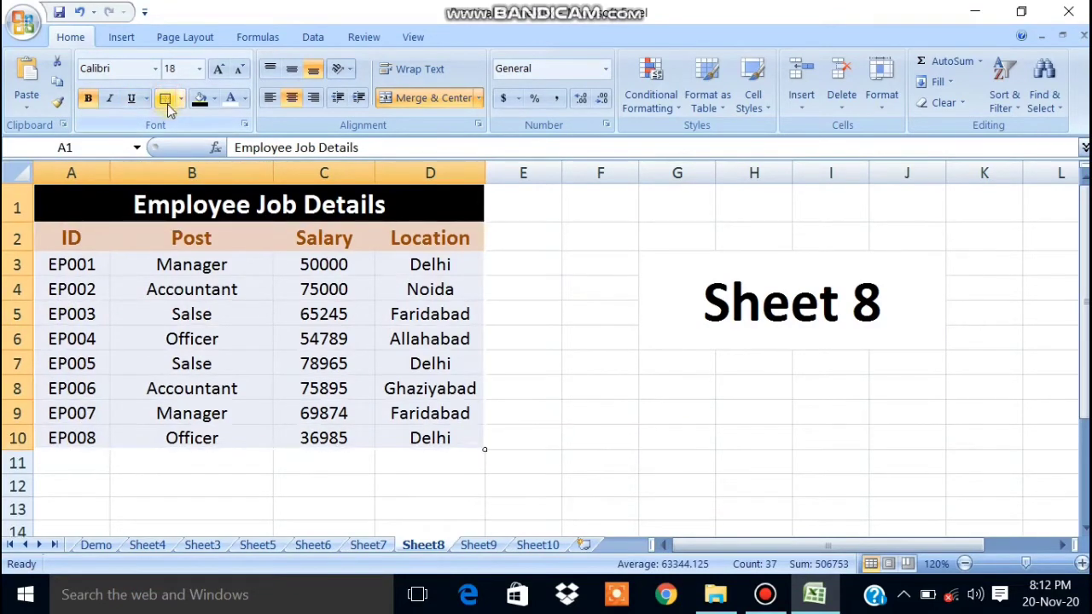
left_click(610, 365)
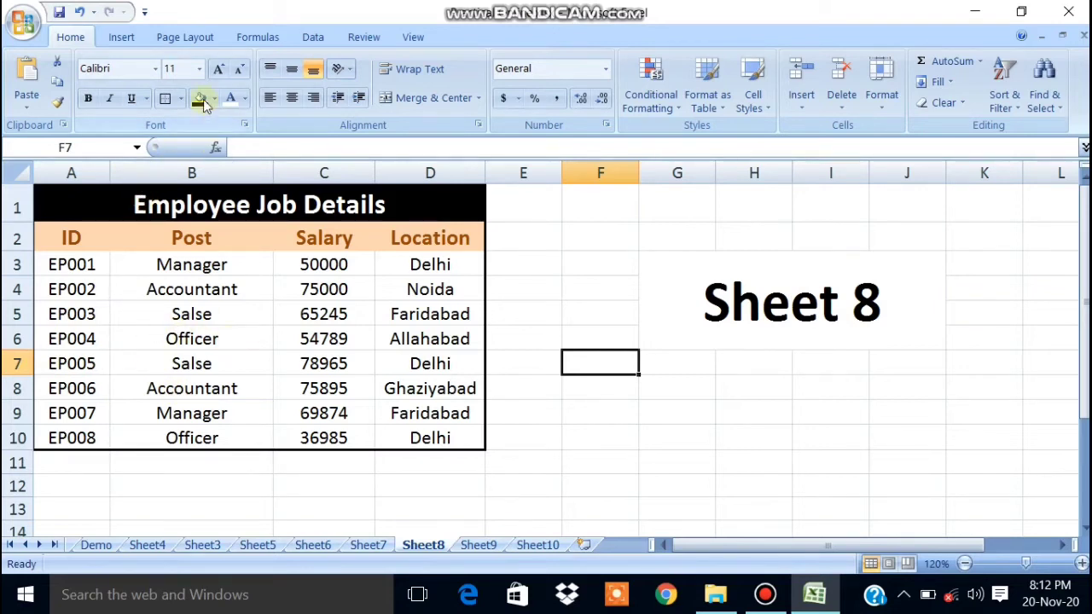
left_click(199, 68)
left_click(174, 162)
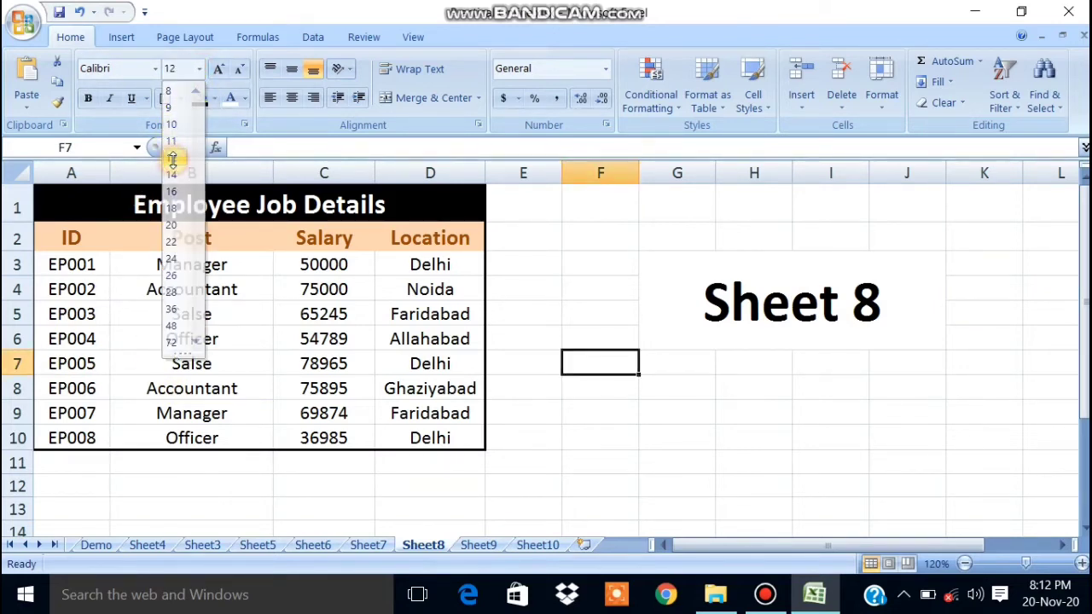
left_click(251, 350)
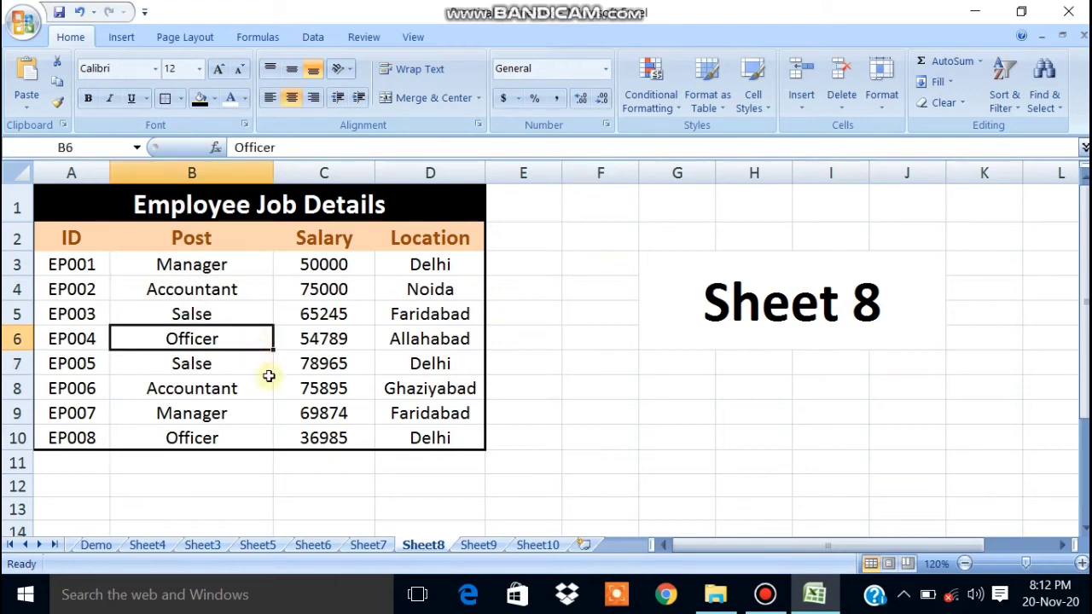
Border the Sheet 9 title cell, then return to the Sheet10 search form.
left_click(476, 548)
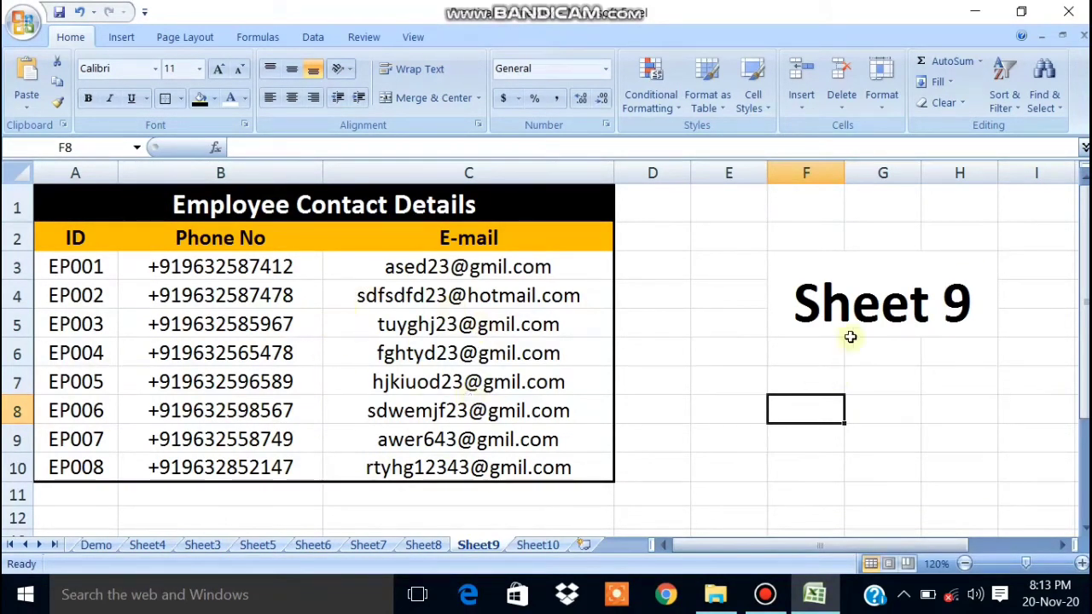
left_click(855, 311)
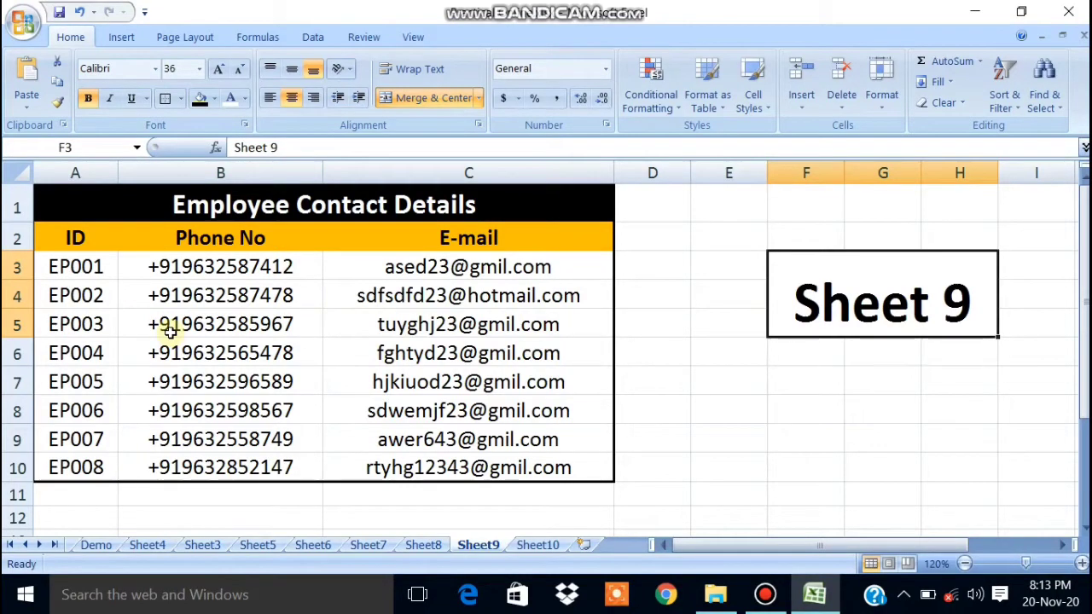
left_click(537, 545)
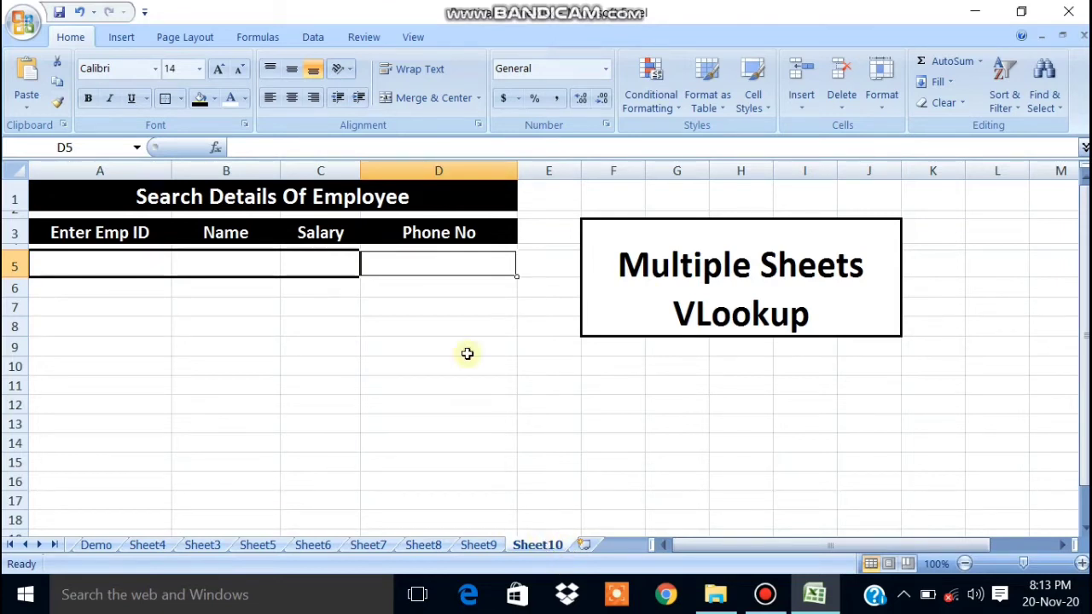
left_click_drag(631, 363, 825, 401)
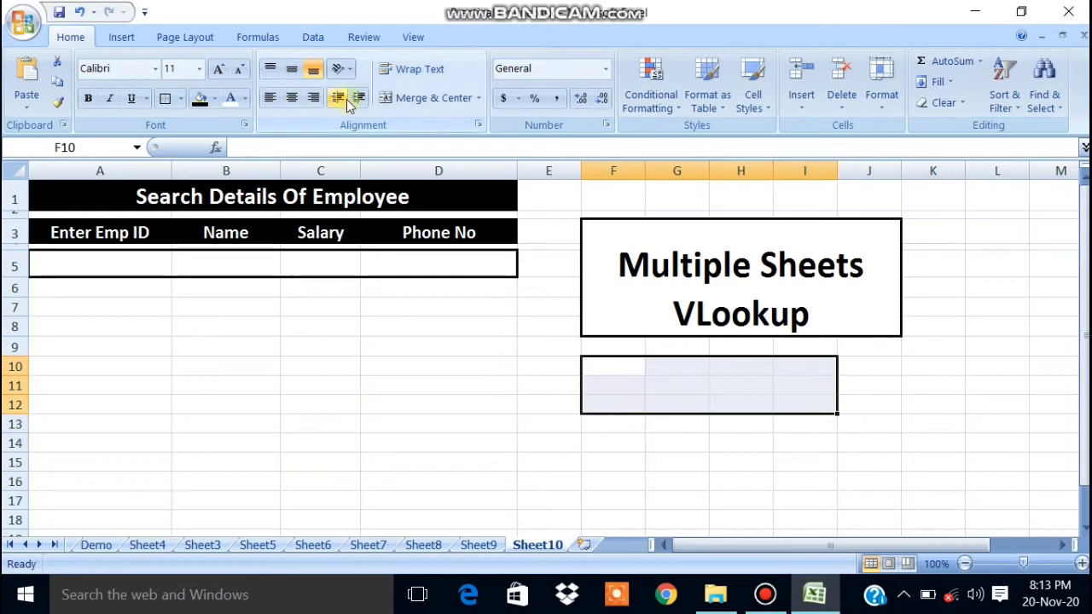
left_click(401, 97)
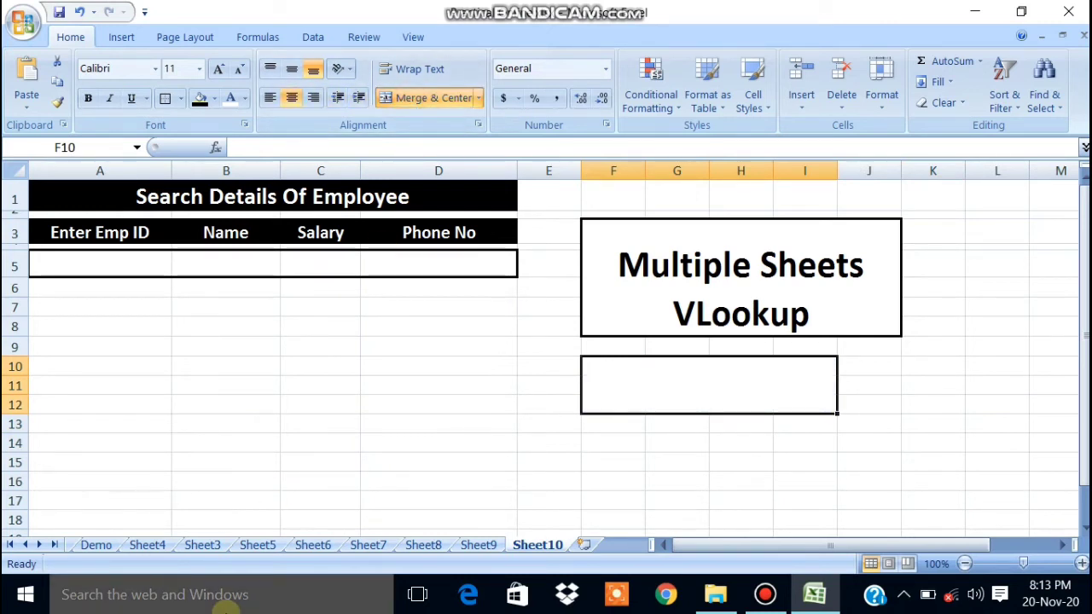
type("Sheet 10")
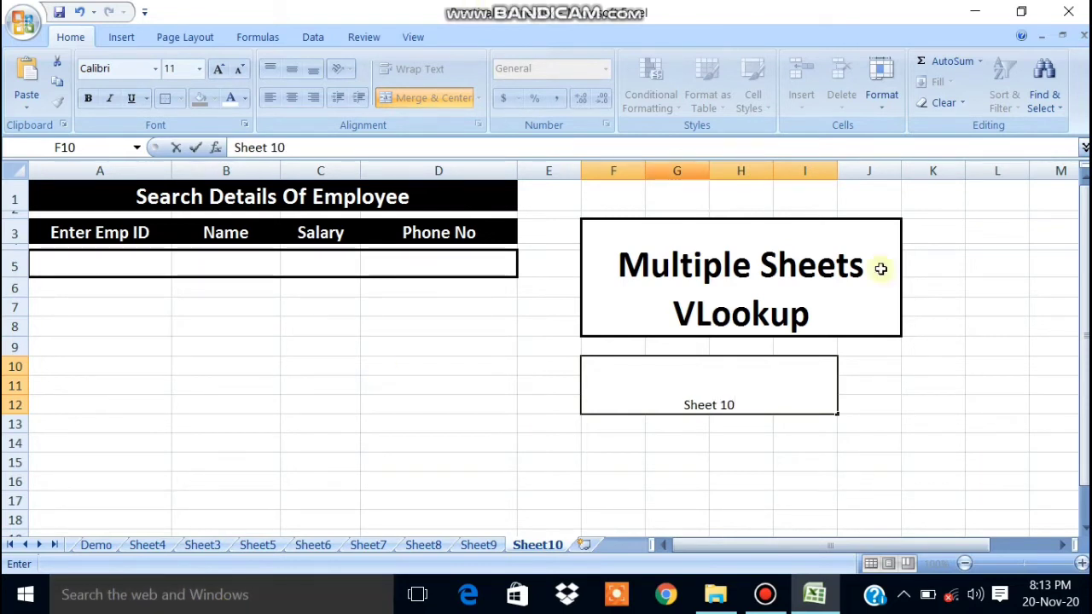
left_click(740, 460)
left_click(622, 367)
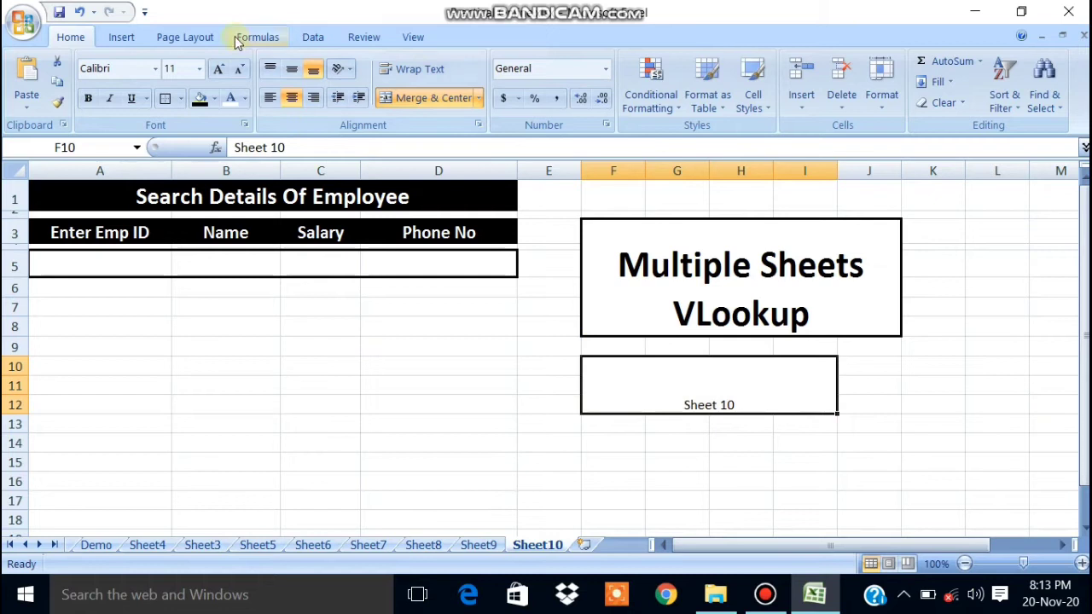
left_click(199, 68)
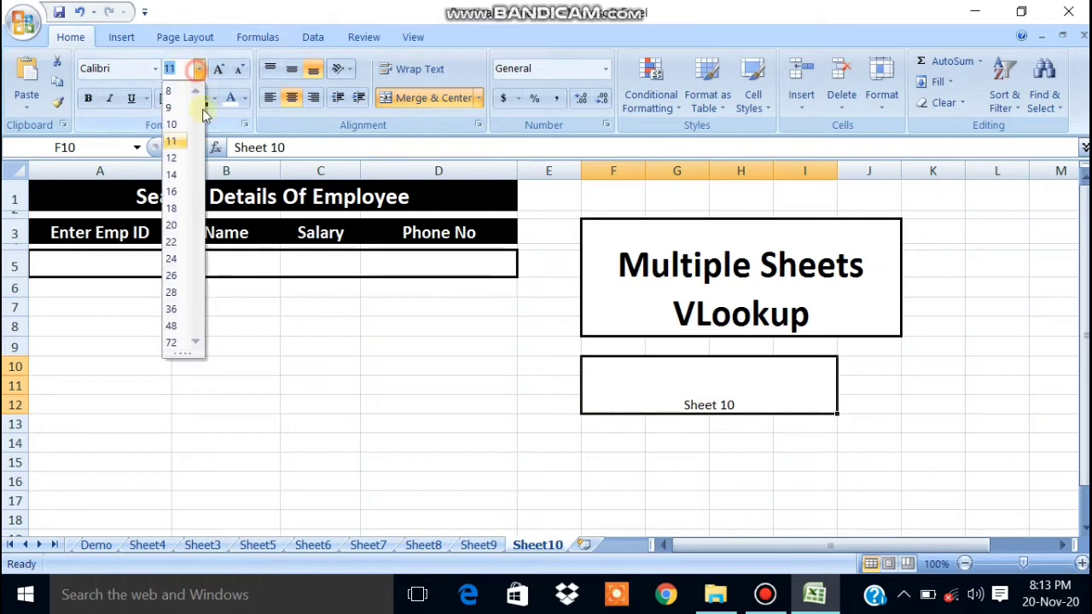
left_click(170, 308)
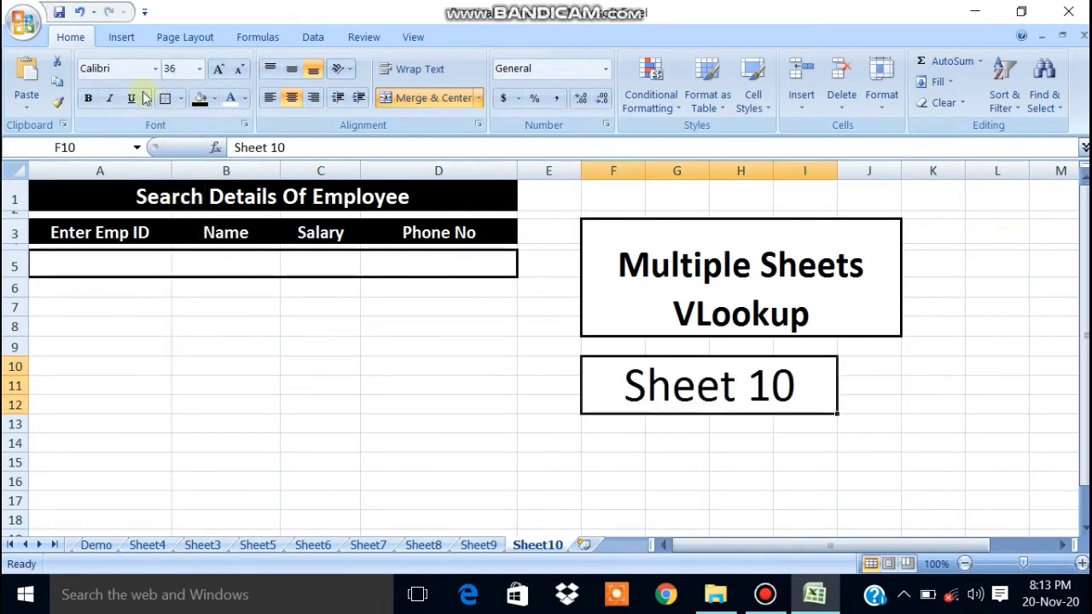
left_click(88, 98)
left_click(693, 447)
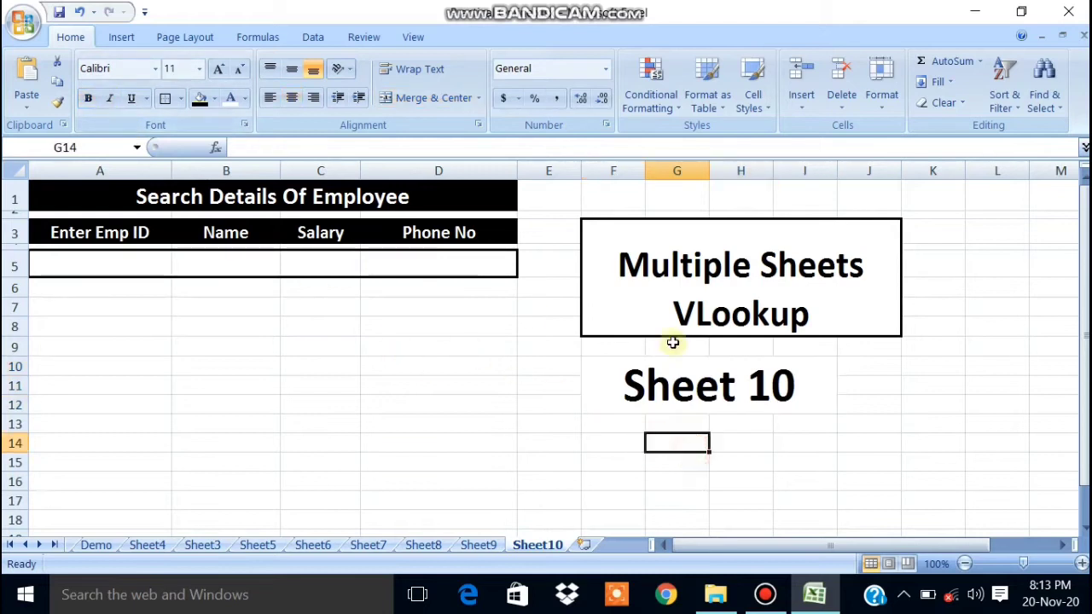
left_click(630, 384)
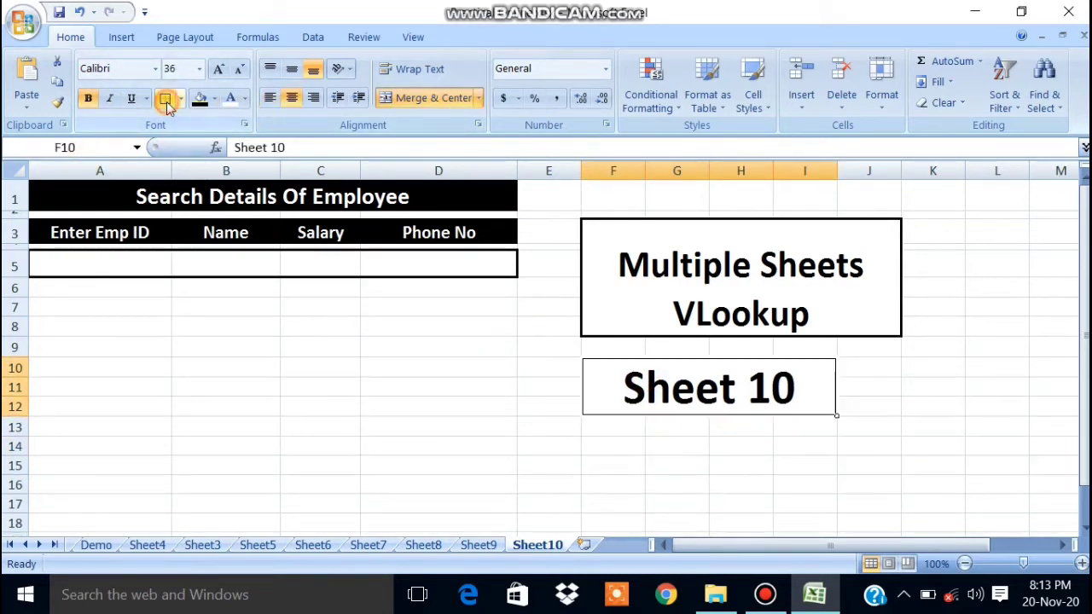
left_click(661, 478)
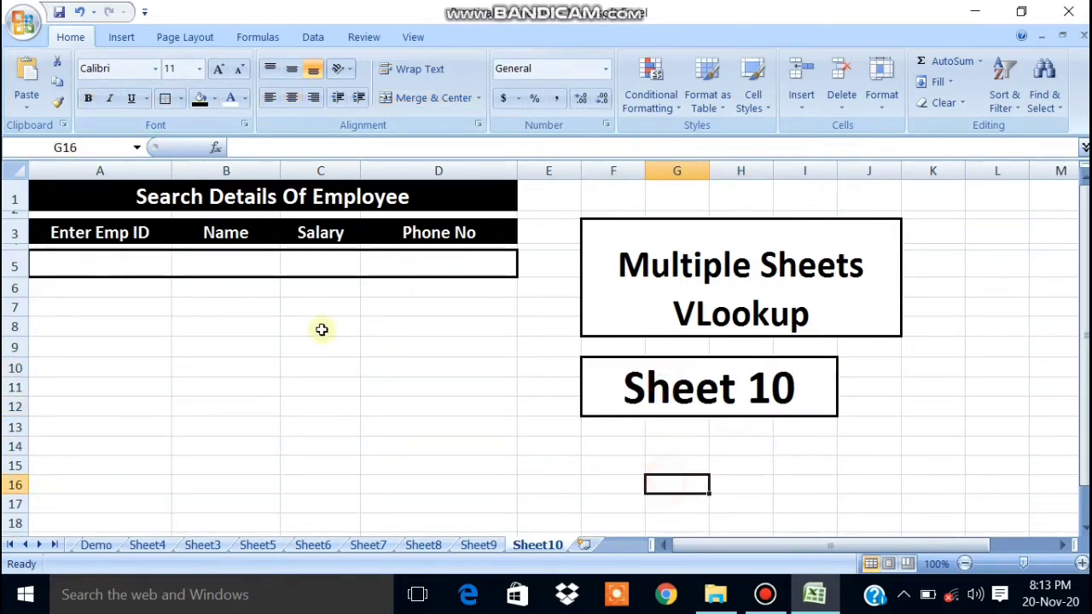
left_click(119, 269)
left_click(195, 269)
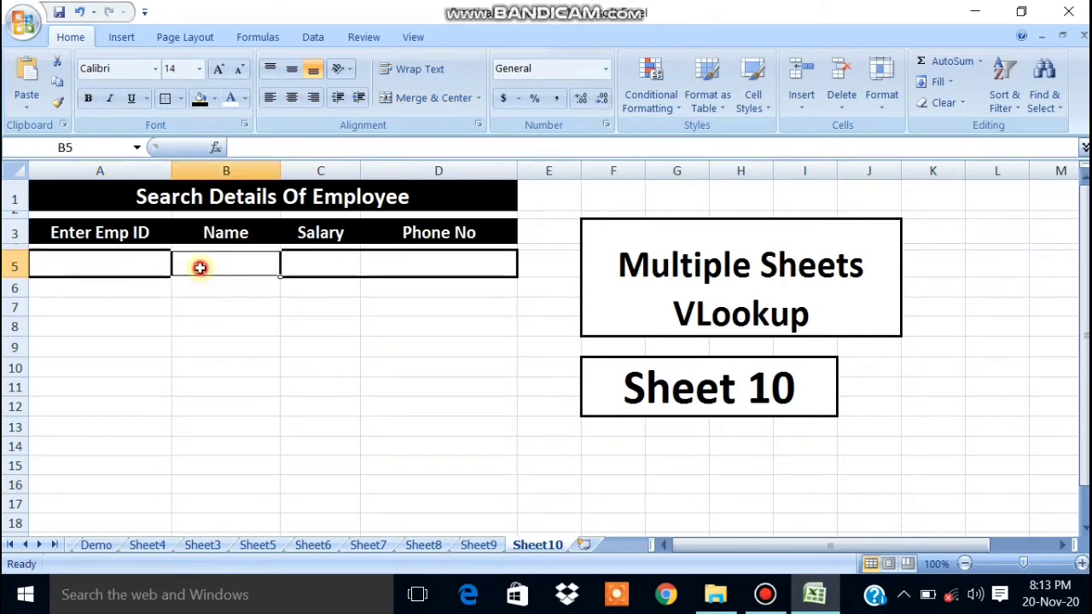
left_click(341, 268)
left_click(421, 268)
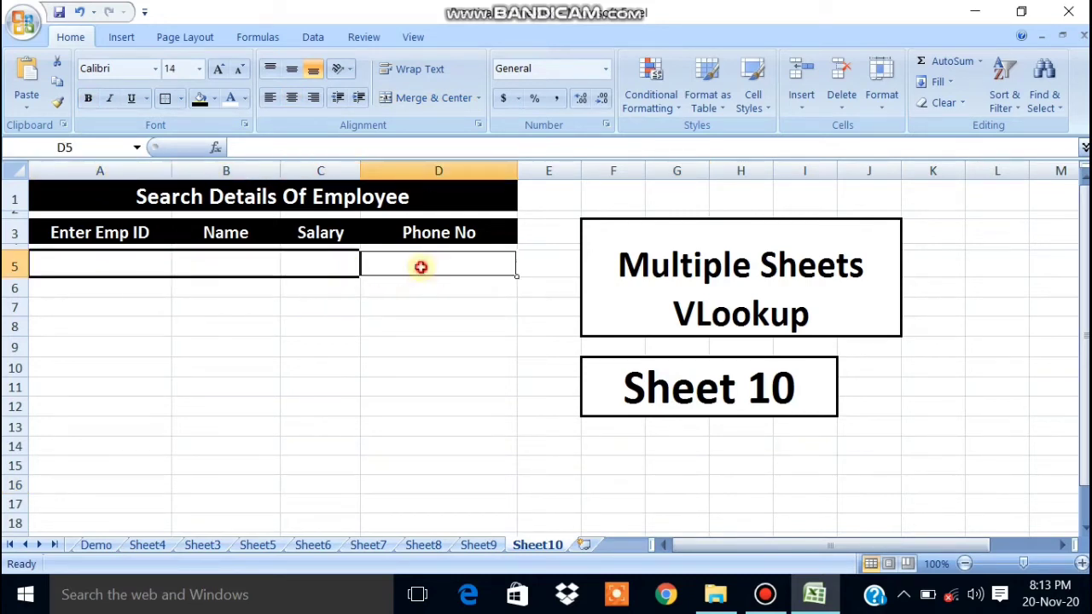
left_click(311, 261)
left_click(214, 263)
left_click(154, 264)
left_click(209, 273)
left_click(346, 265)
left_click(377, 264)
left_click(227, 267)
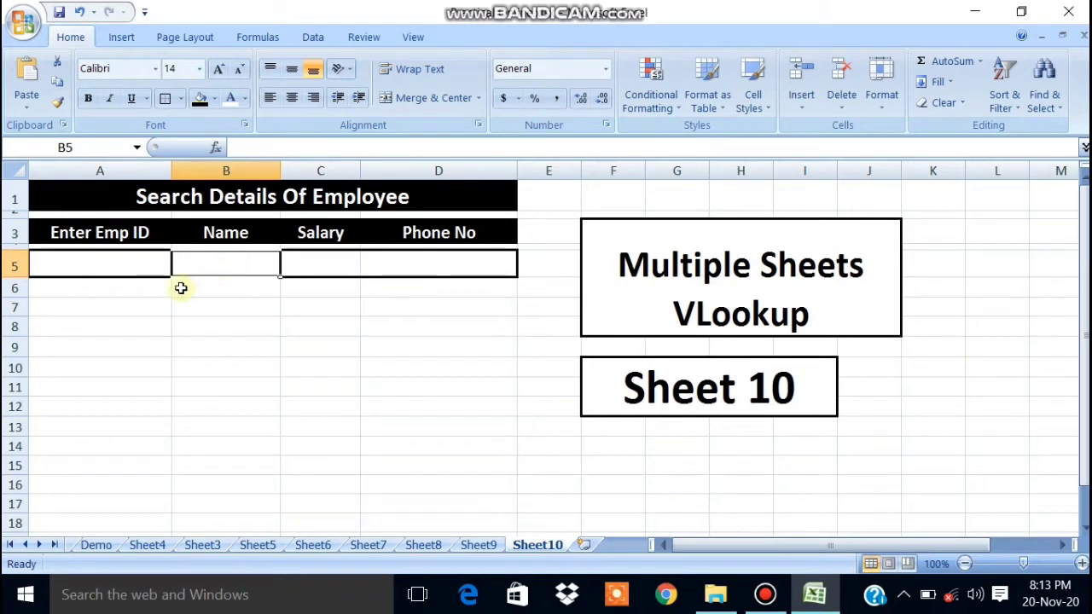
left_click(99, 263)
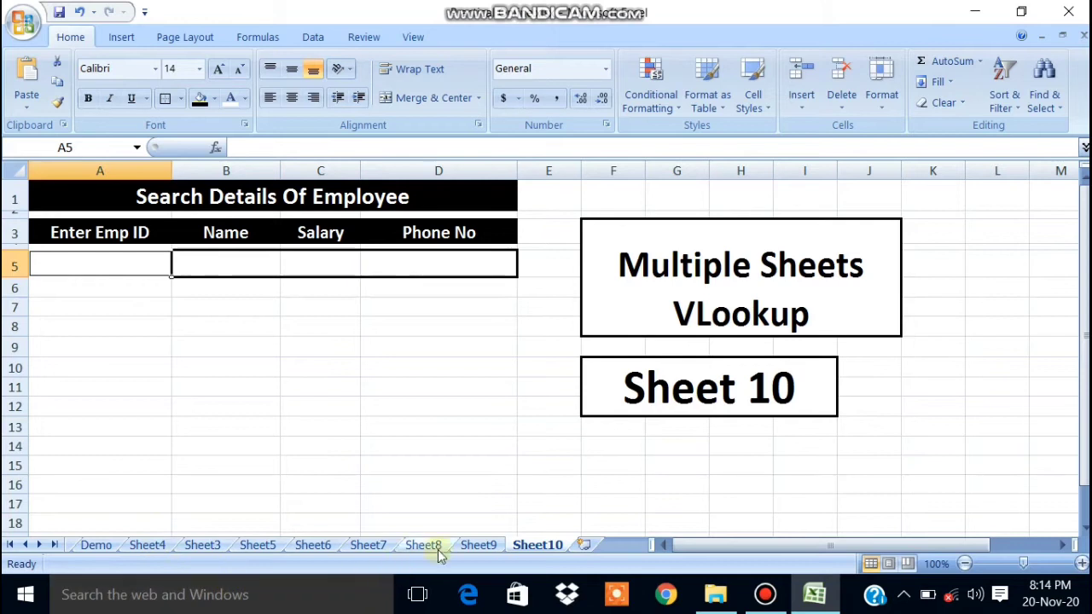
left_click(366, 545)
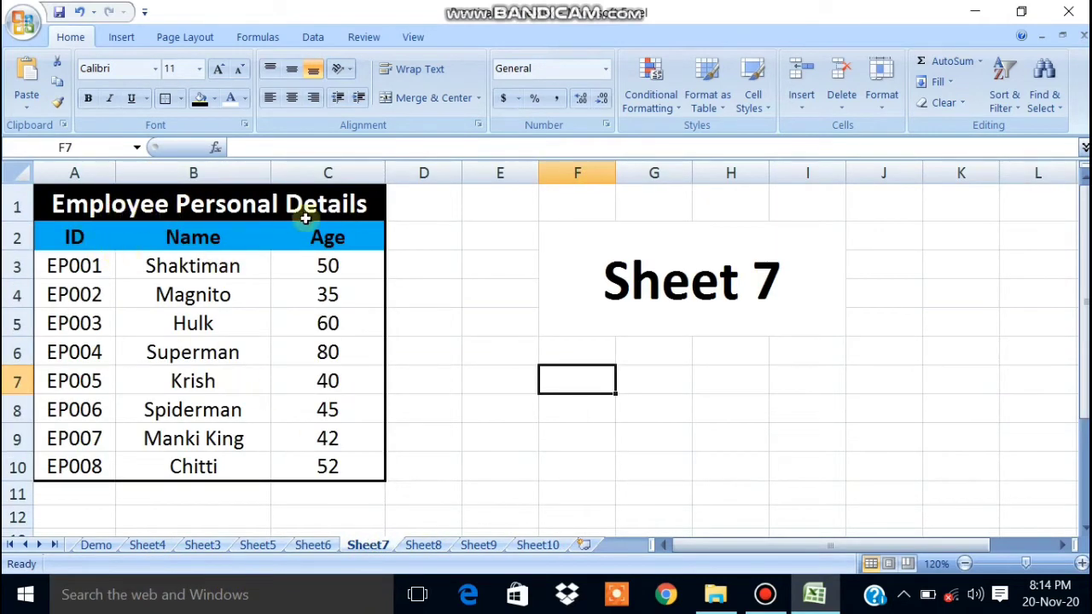
left_click_drag(49, 236, 30, 466)
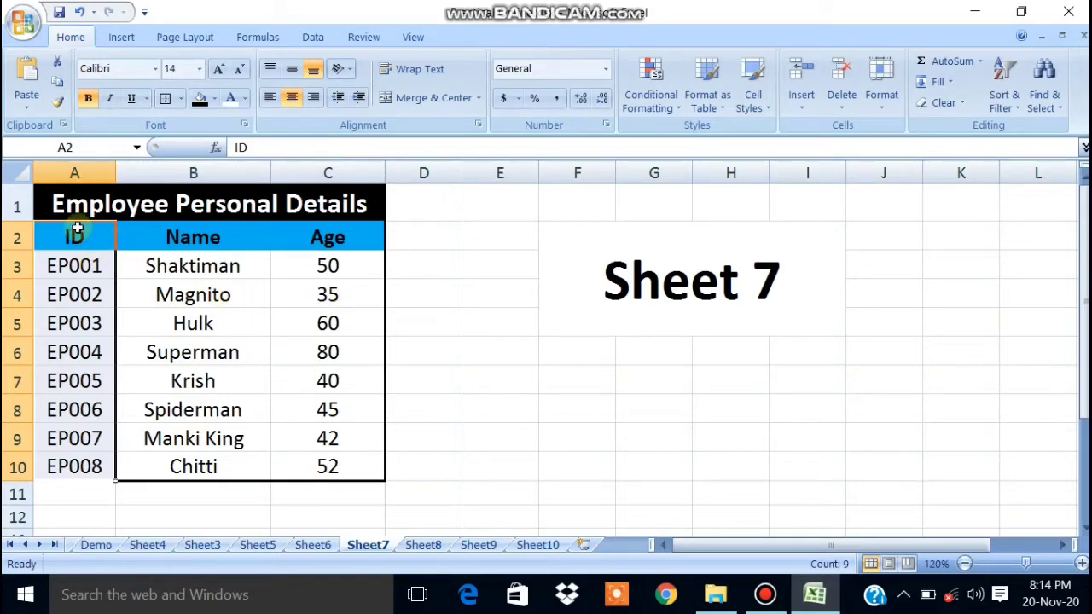
left_click(64, 232)
left_click_drag(46, 227, 4, 473)
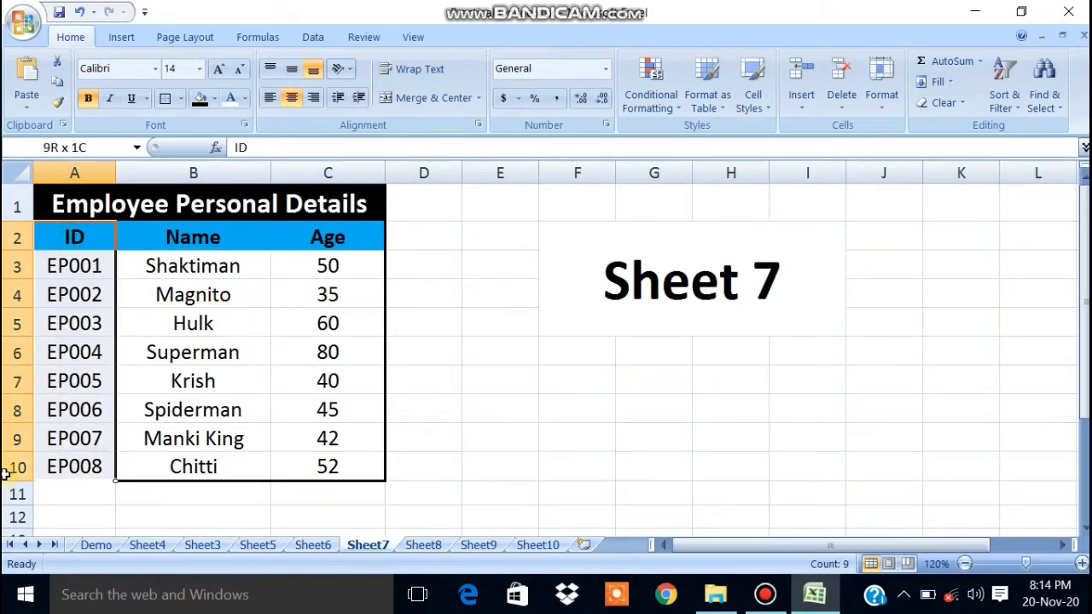
left_click_drag(61, 236, 27, 462)
left_click_drag(64, 240, 44, 462)
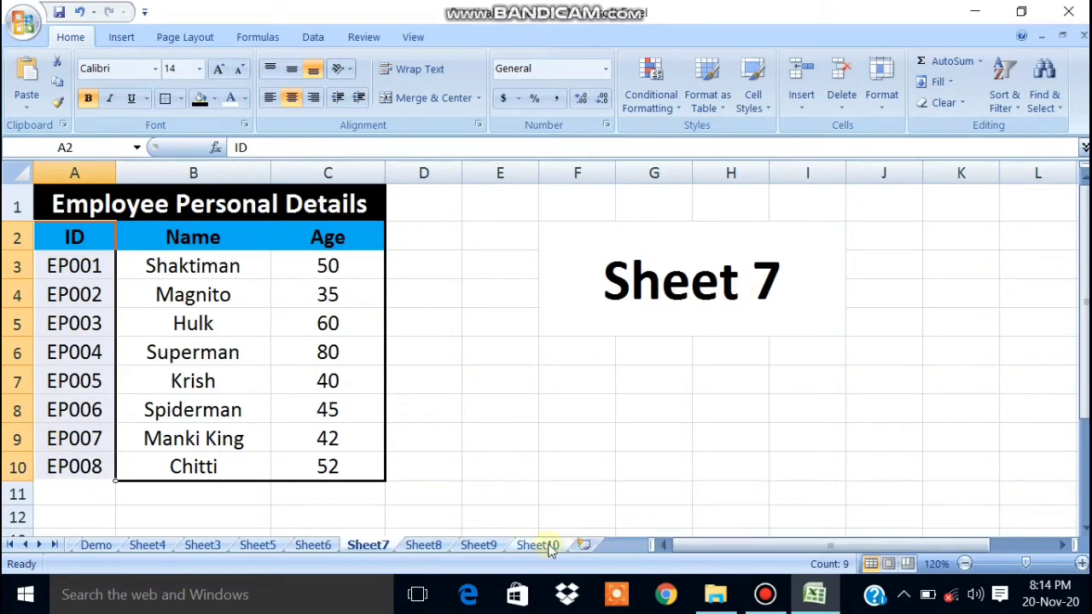
left_click(420, 544)
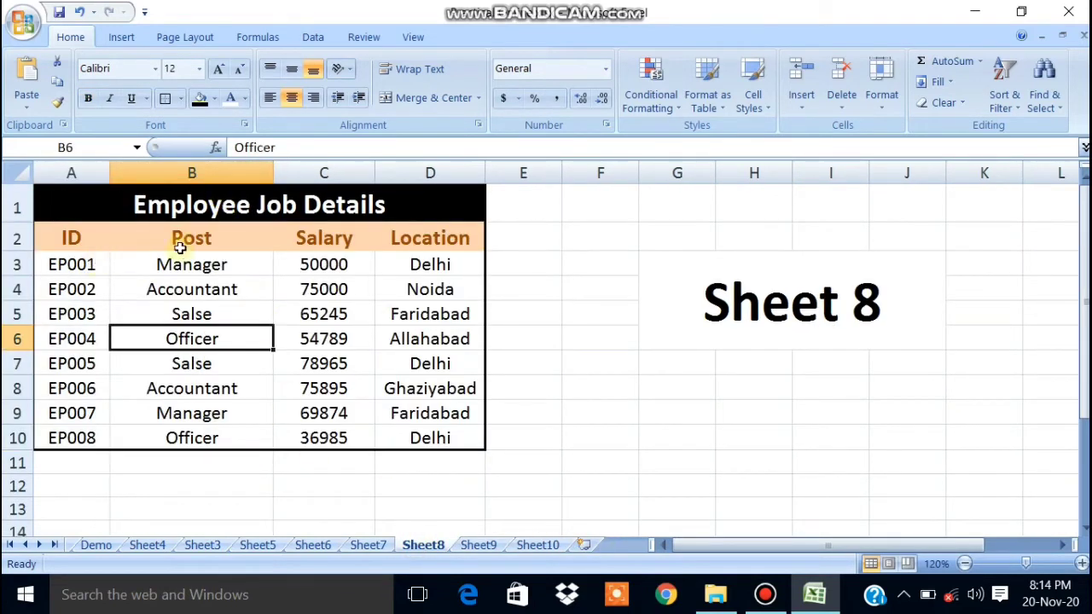
left_click_drag(31, 318, 35, 442)
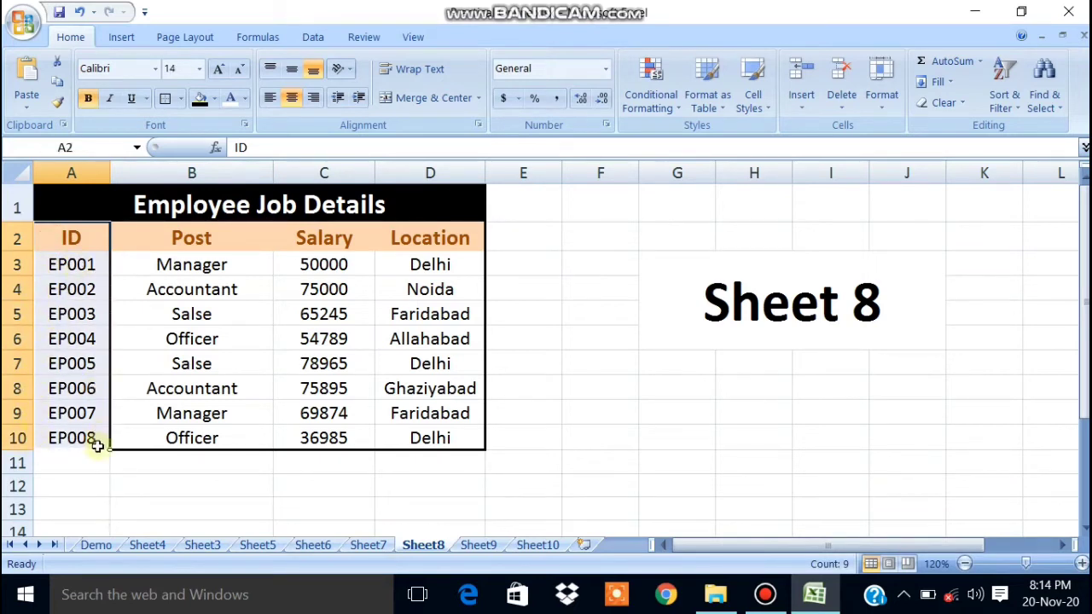
left_click(478, 545)
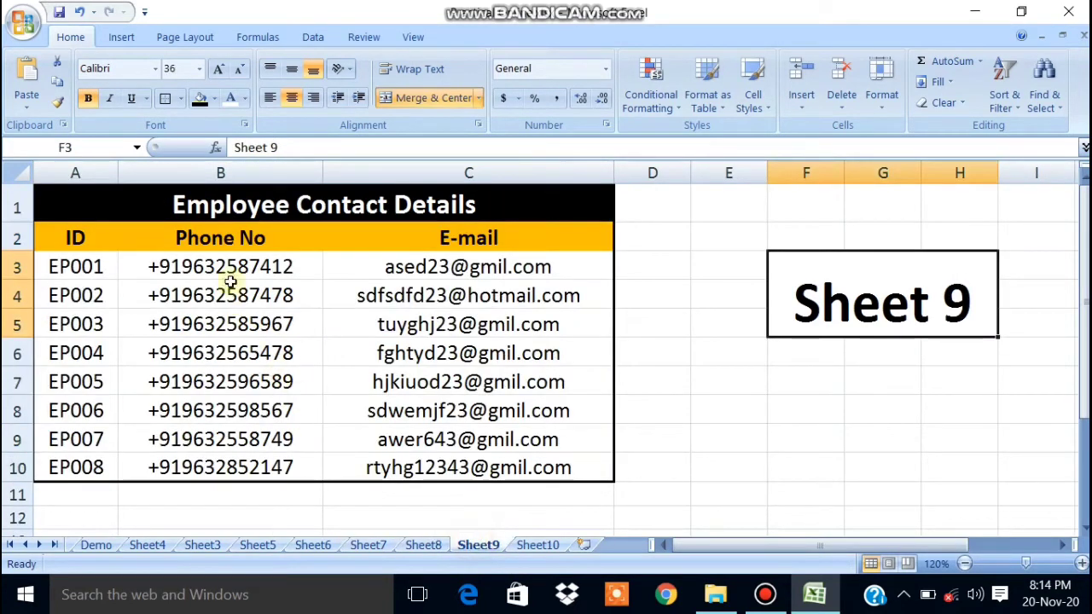
left_click_drag(51, 245, 36, 458)
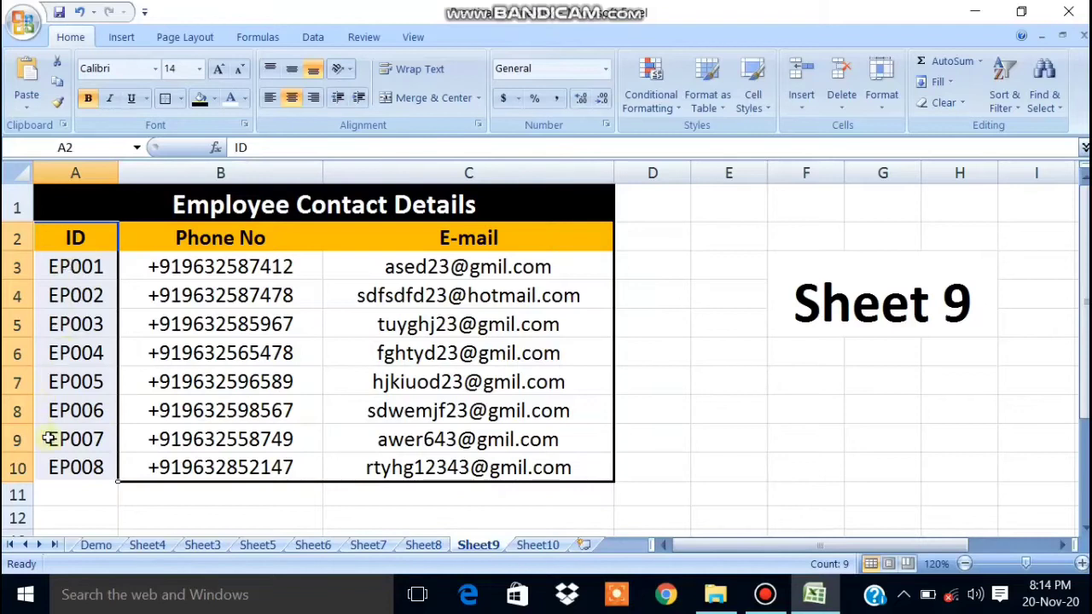
left_click(524, 545)
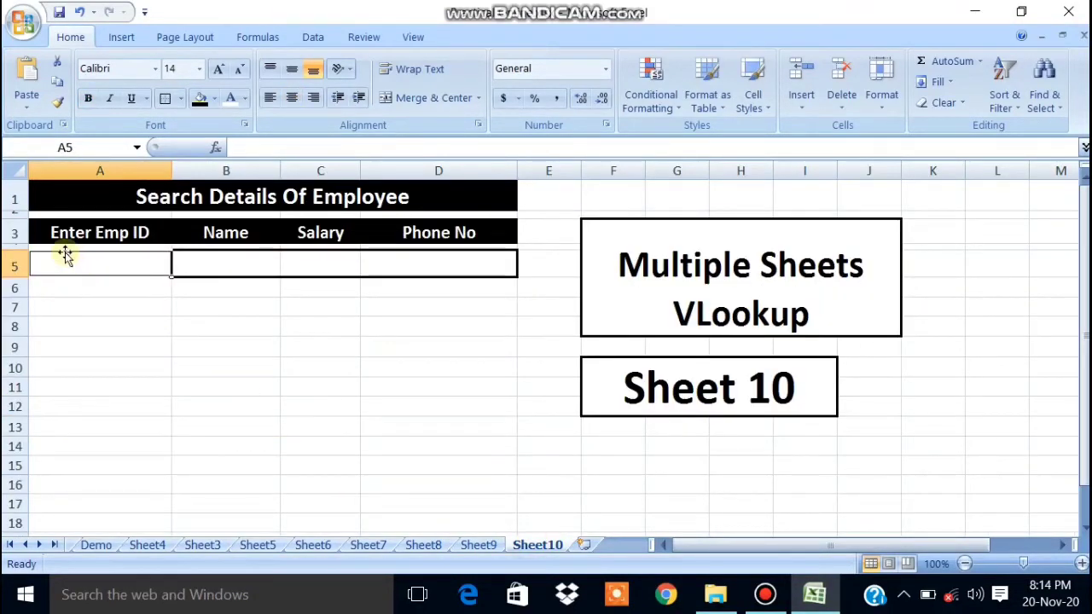
left_click(220, 260)
left_click(319, 268)
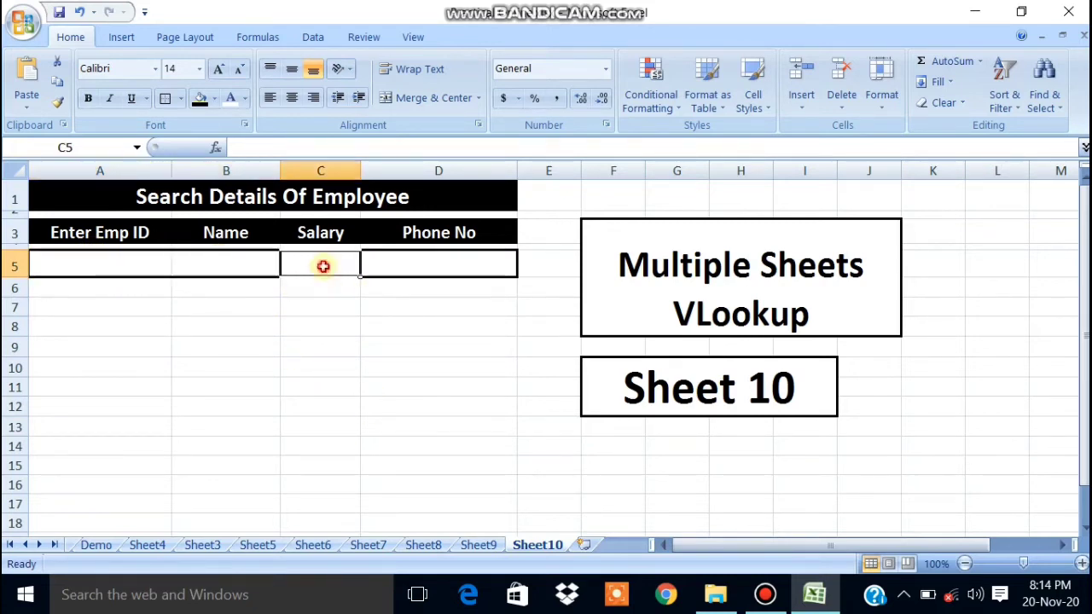
left_click(412, 257)
left_click(238, 266)
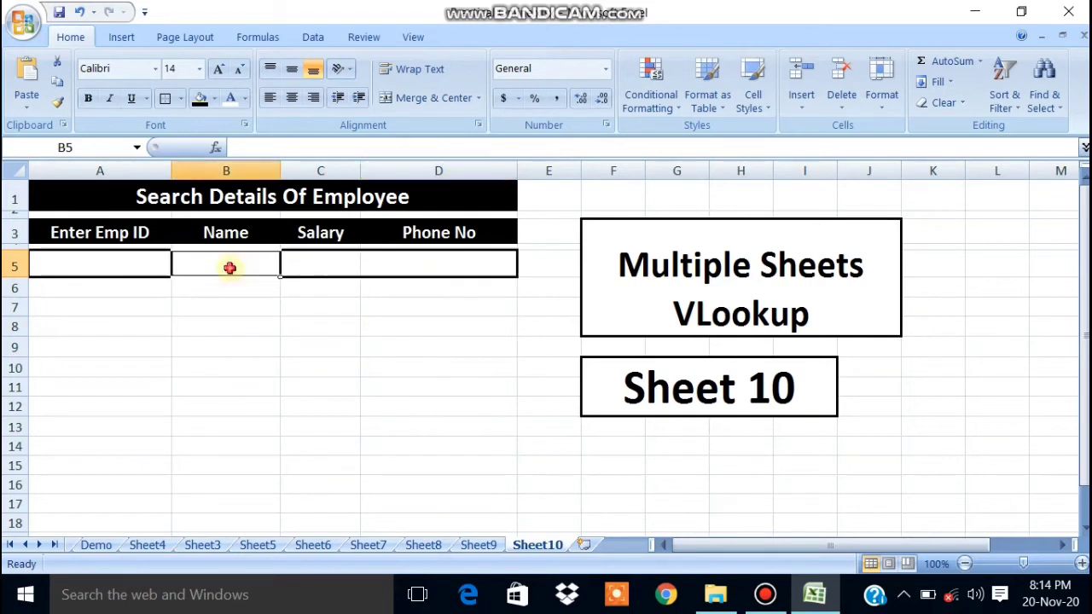
left_click(309, 270)
left_click(465, 281)
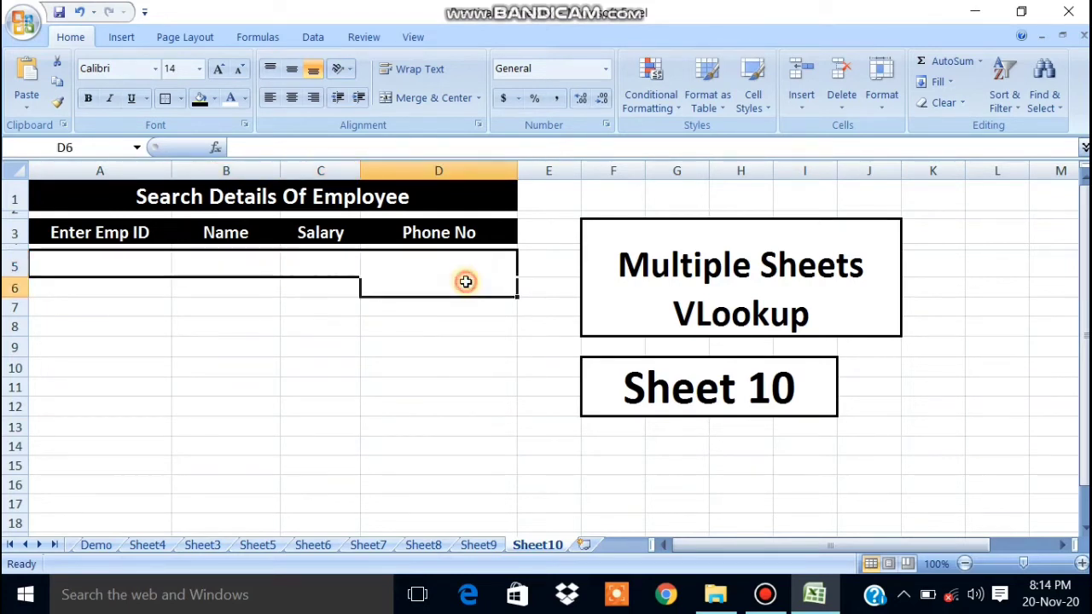
left_click(417, 266)
left_click(224, 265)
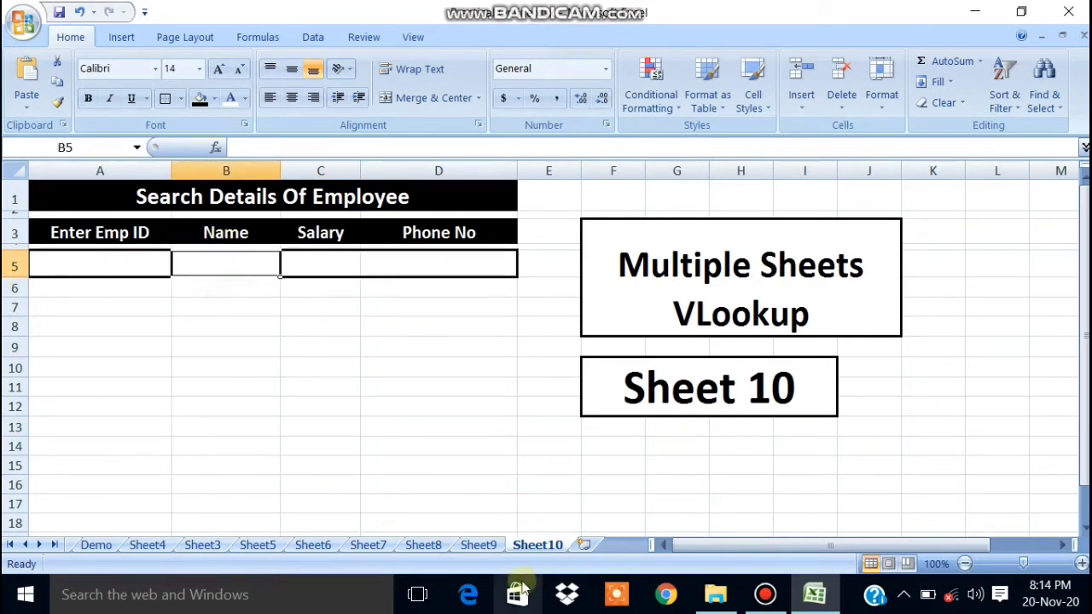
left_click(367, 545)
left_click_drag(227, 268, 198, 466)
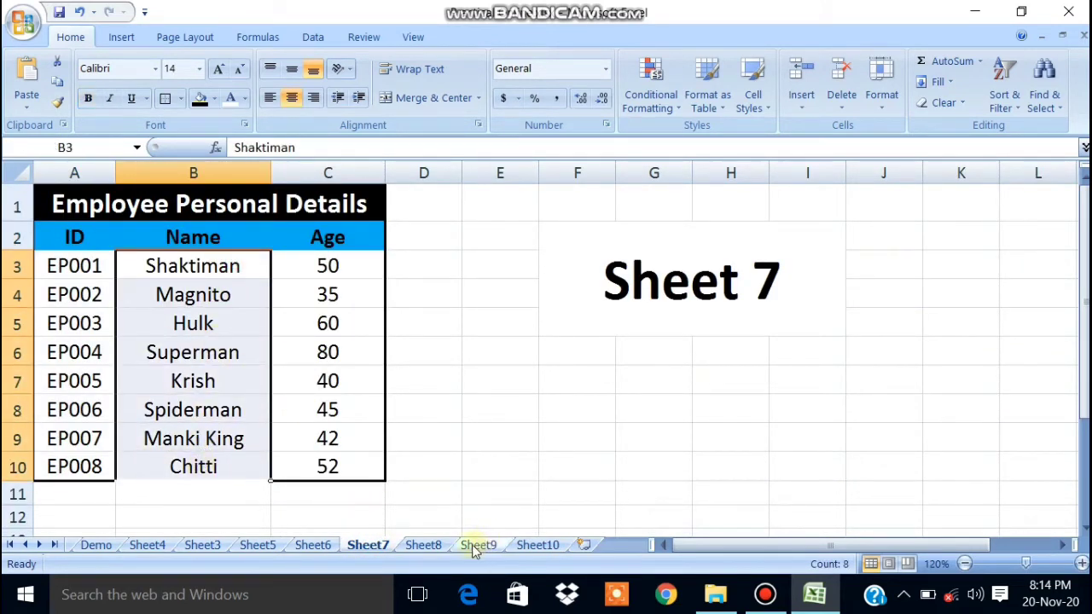
left_click(537, 544)
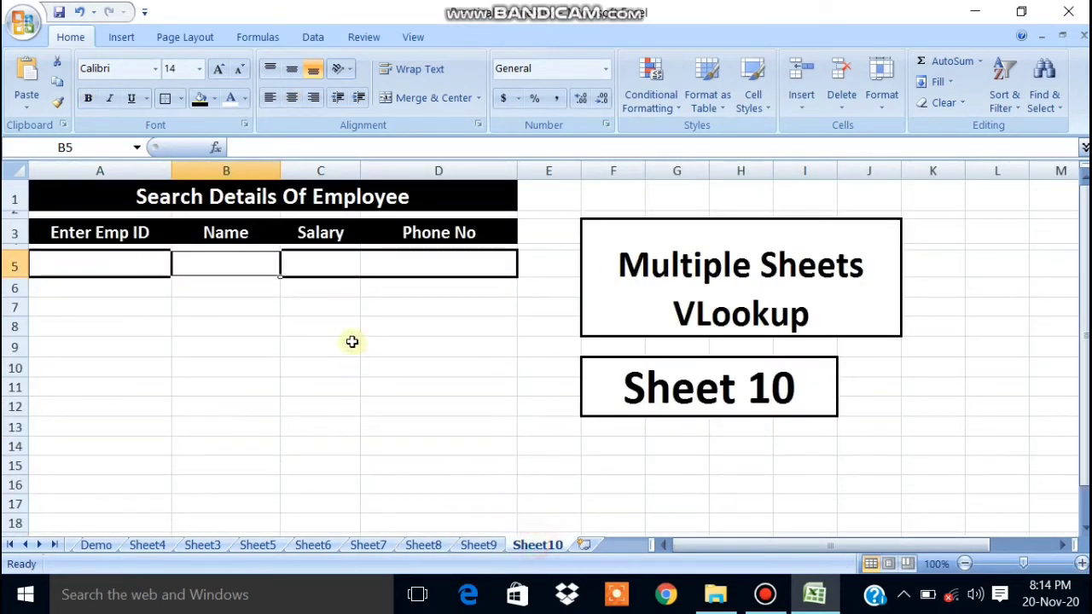
left_click(329, 237)
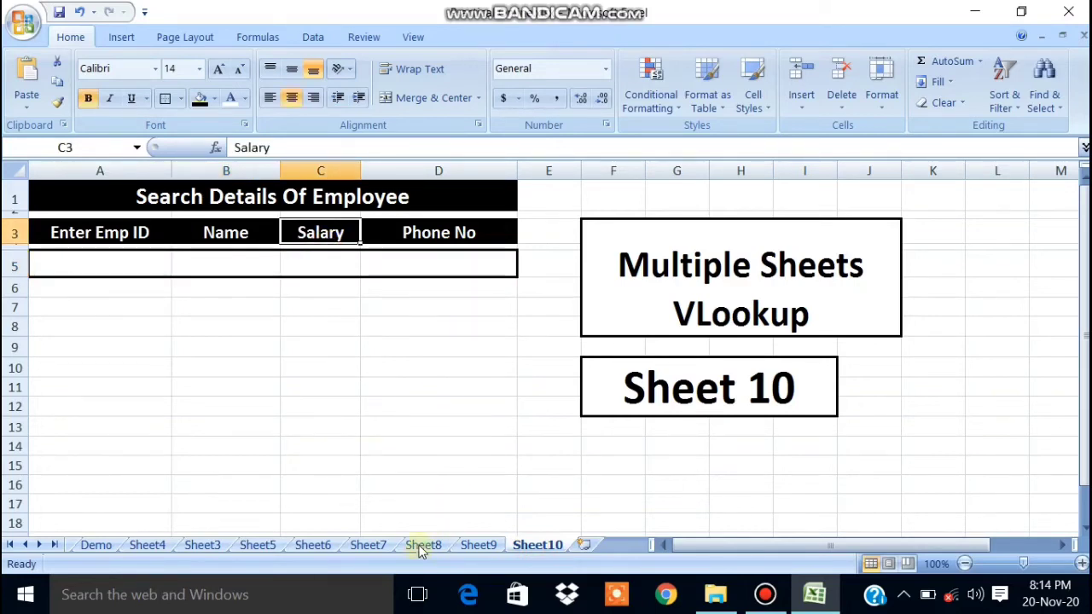
left_click(423, 544)
left_click_drag(317, 237, 317, 342)
left_click_drag(314, 391, 310, 437)
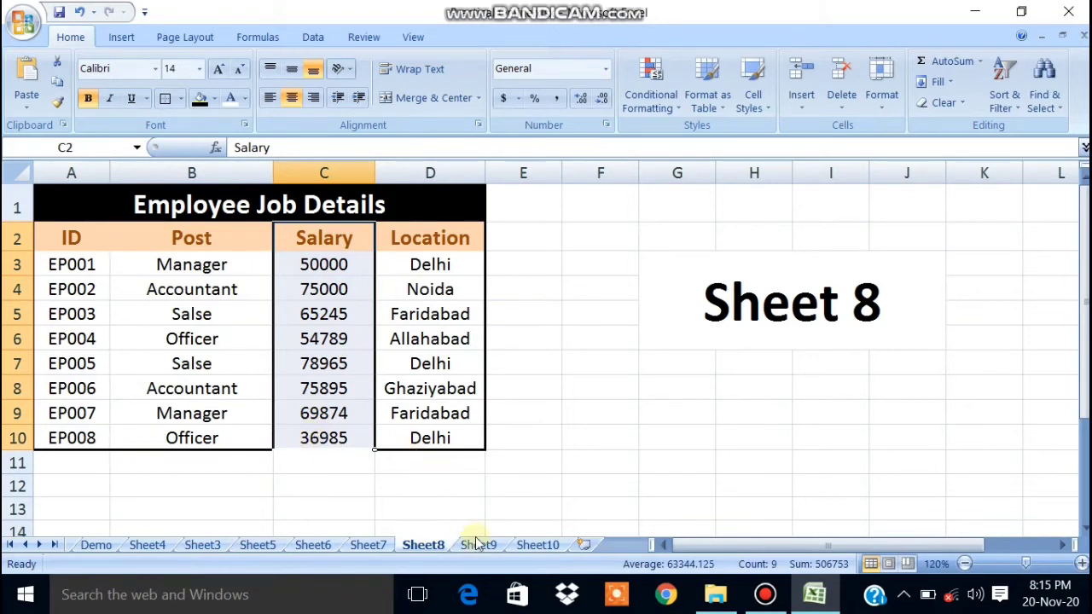
left_click(529, 544)
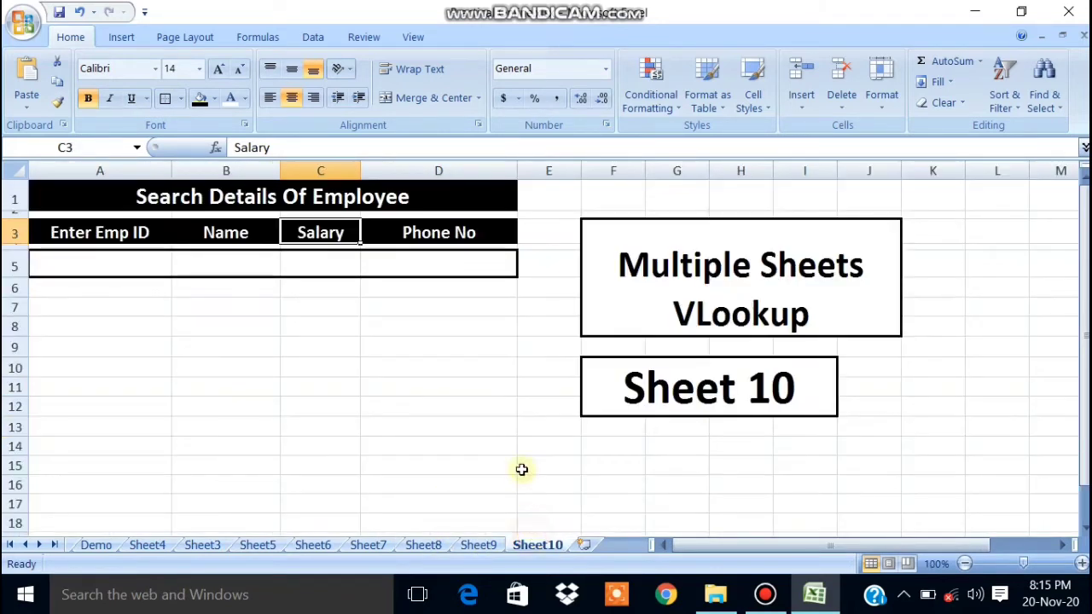
left_click(469, 238)
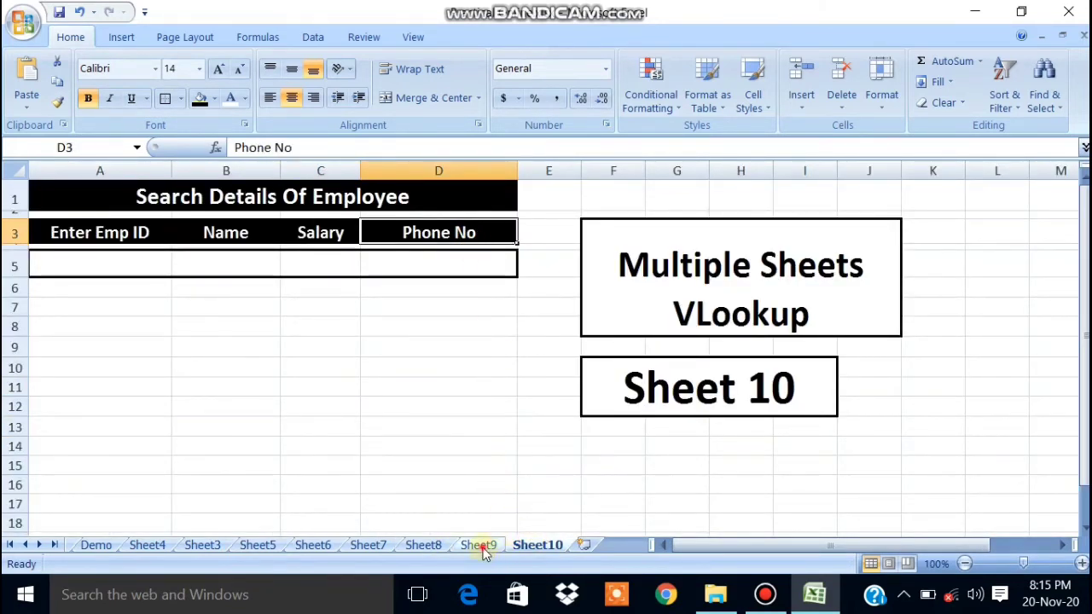
left_click(481, 544)
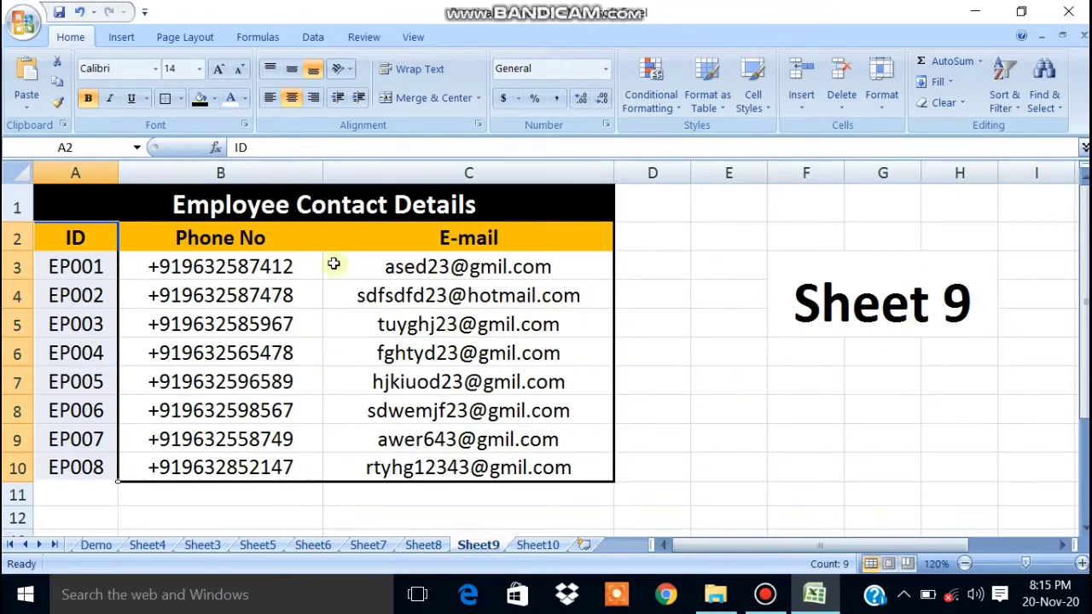
left_click_drag(256, 242, 199, 486)
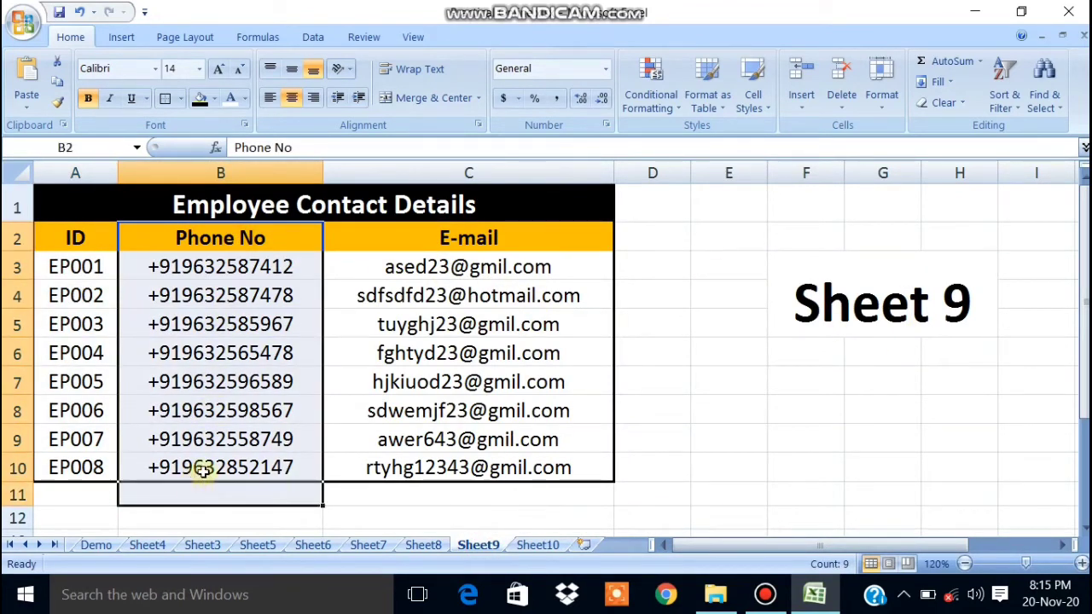
left_click(507, 519)
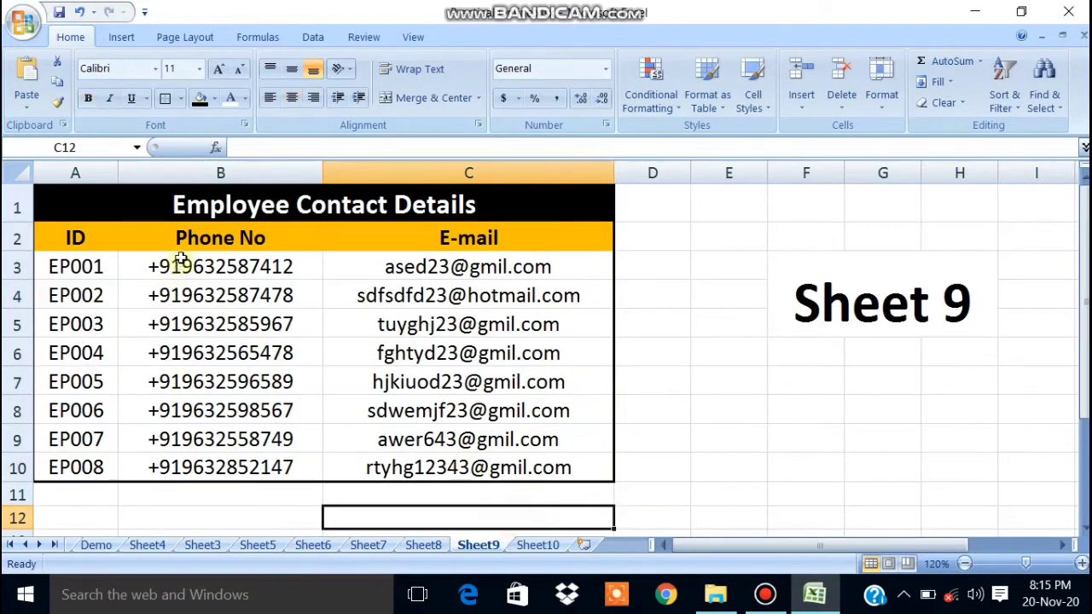
left_click(538, 544)
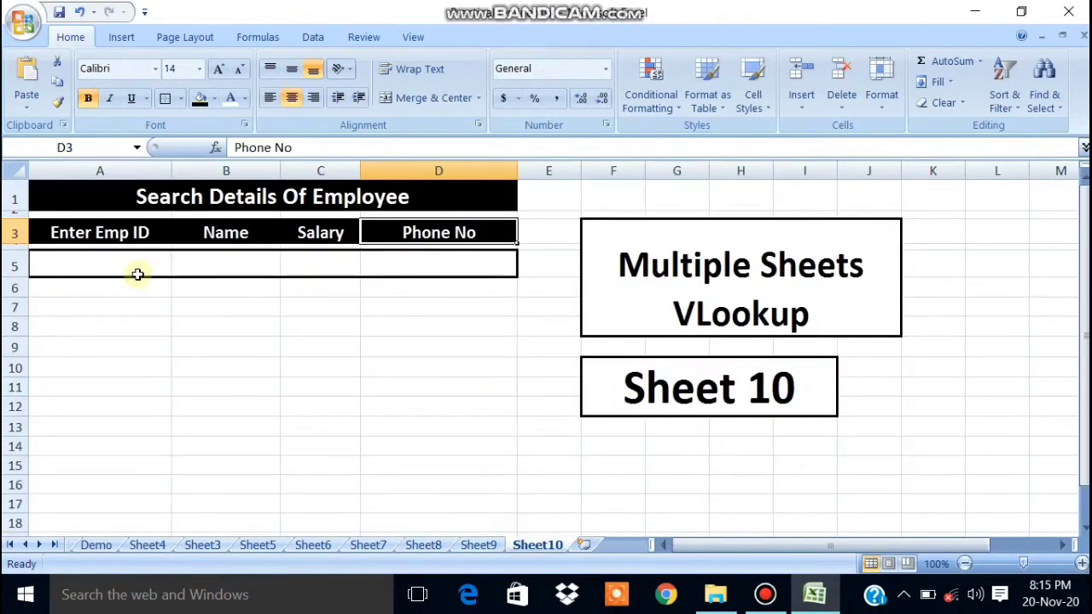
left_click(223, 267)
left_click(314, 264)
left_click(397, 263)
left_click(294, 266)
left_click(255, 270)
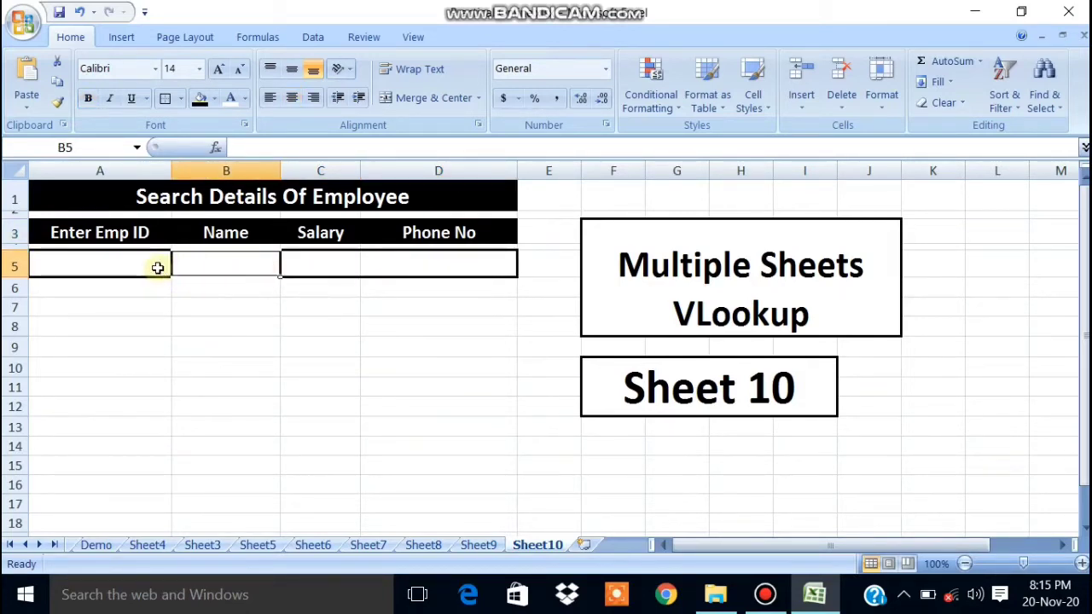
left_click(158, 267)
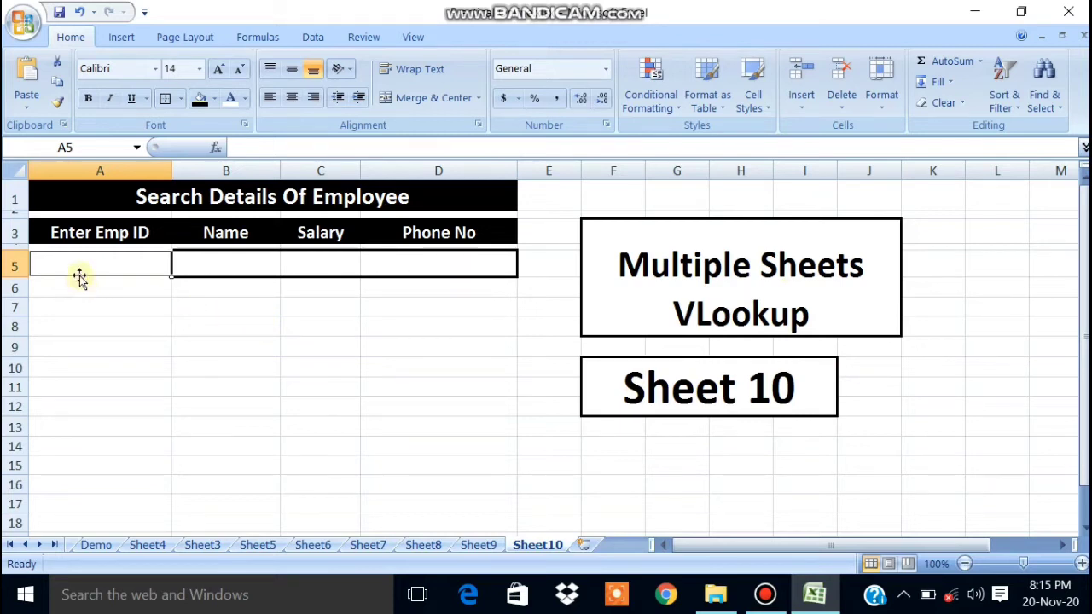
left_click(208, 254)
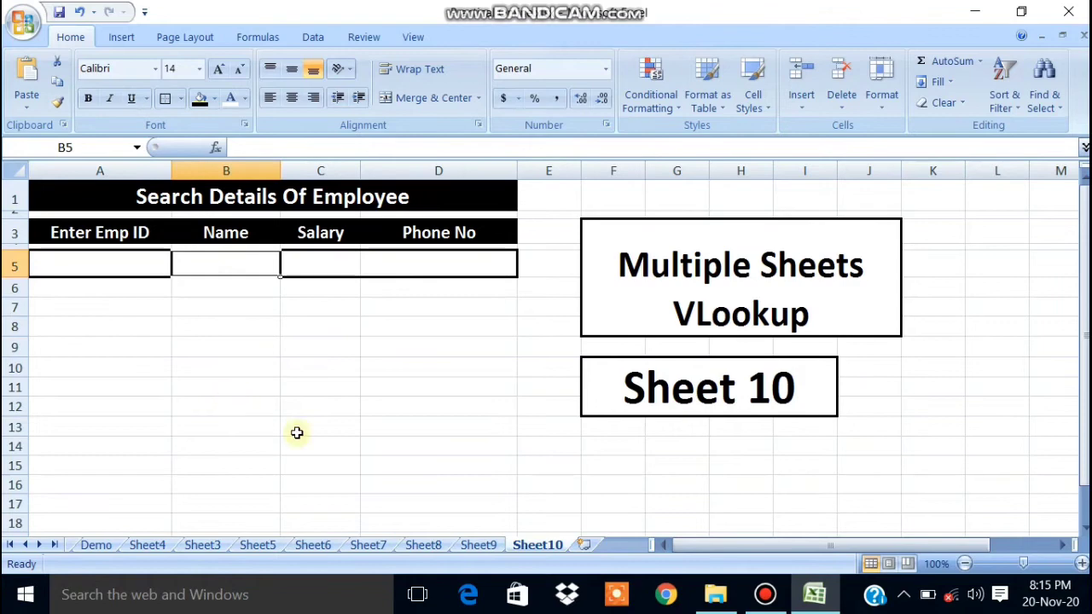
left_click(763, 595)
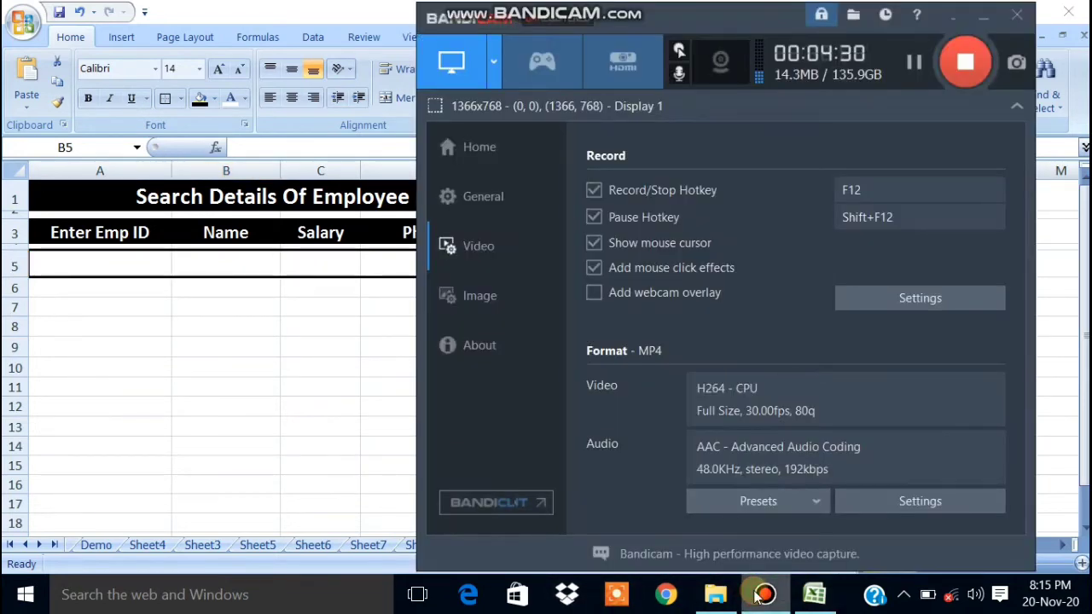
left_click(759, 596)
left_click(759, 595)
left_click(760, 595)
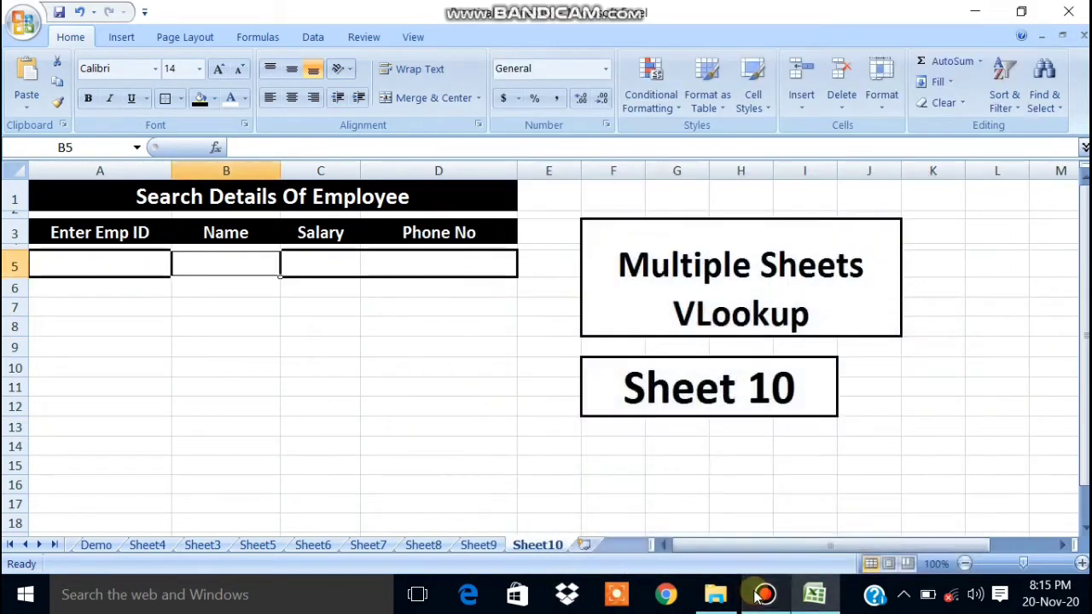
Begin B5's formula as =vlookup($A$5, locking the Emp ID cell as lookup value.
type("=")
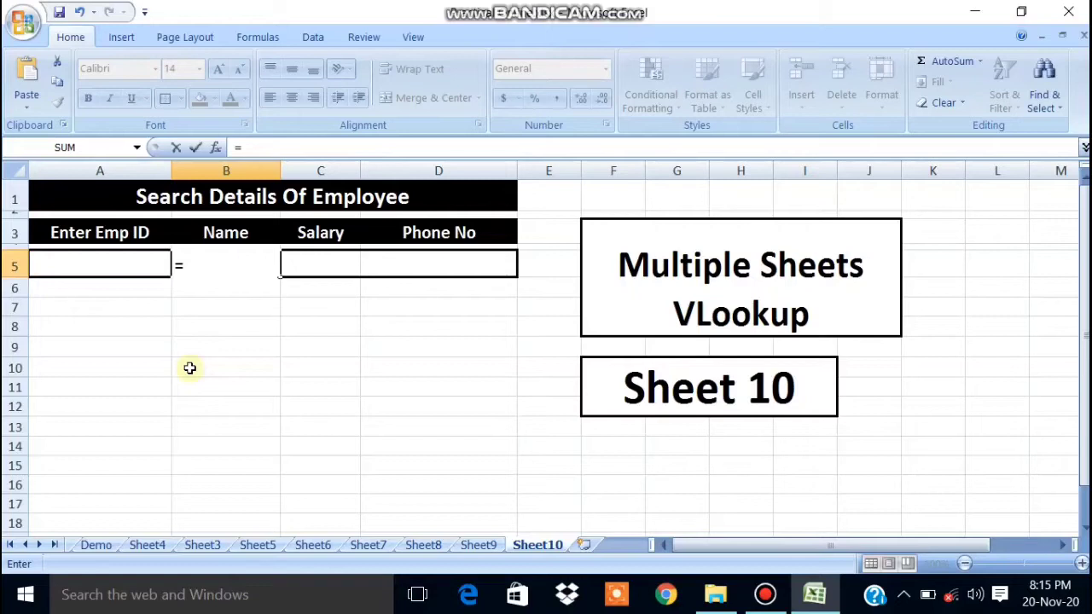
type("vi")
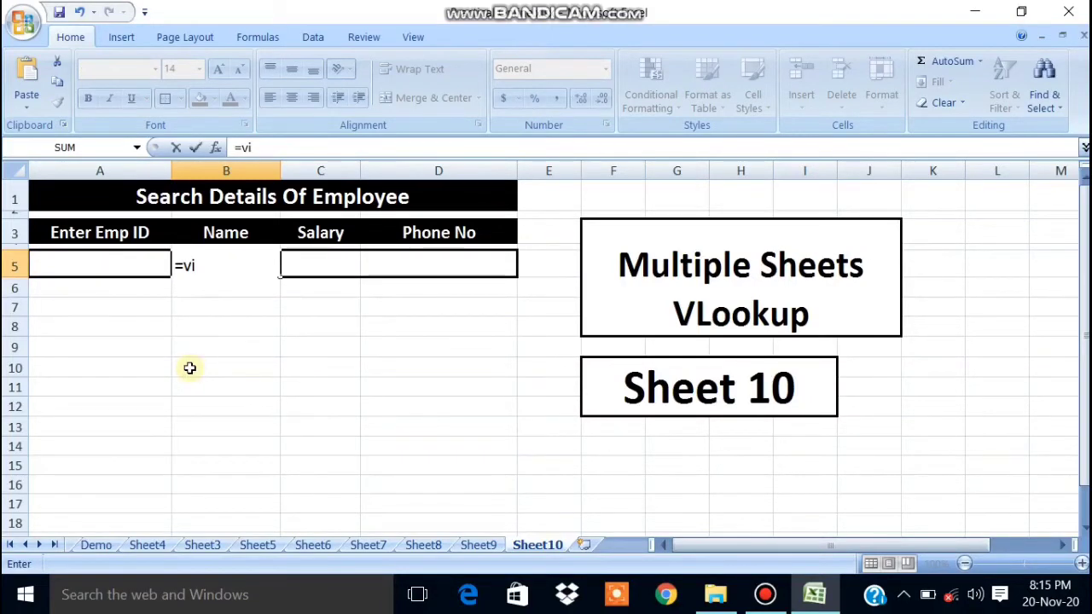
key("BackSpace")
type("lookup")
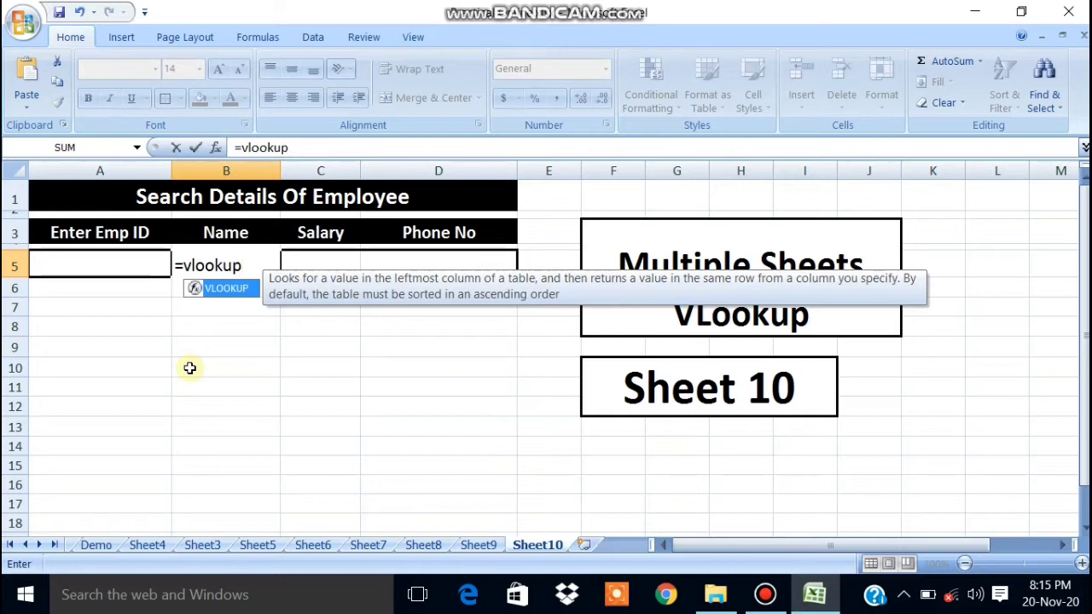
type("(")
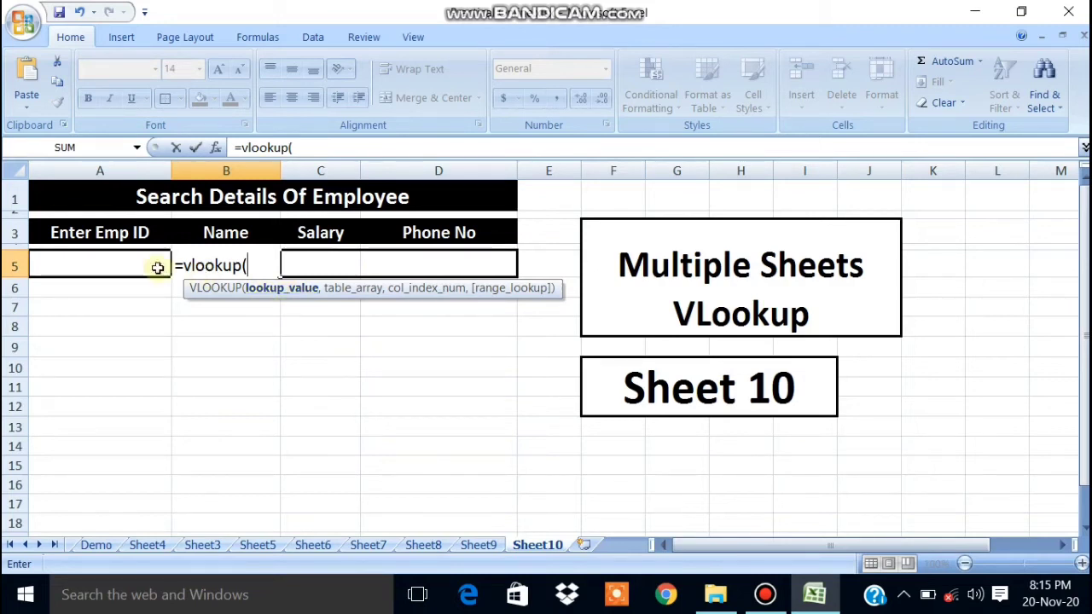
left_click(98, 260)
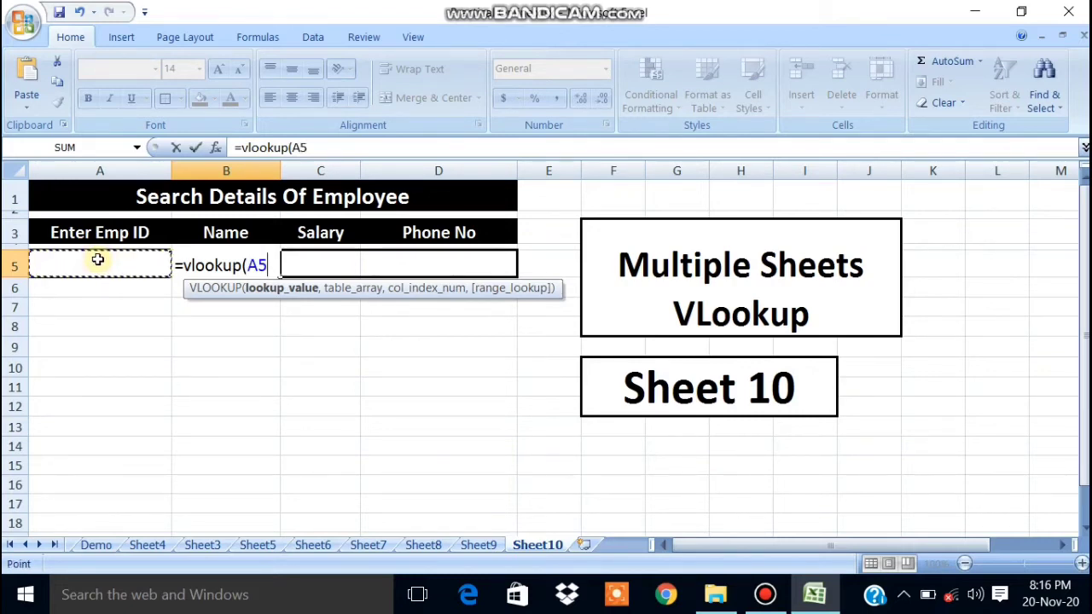
key("F4")
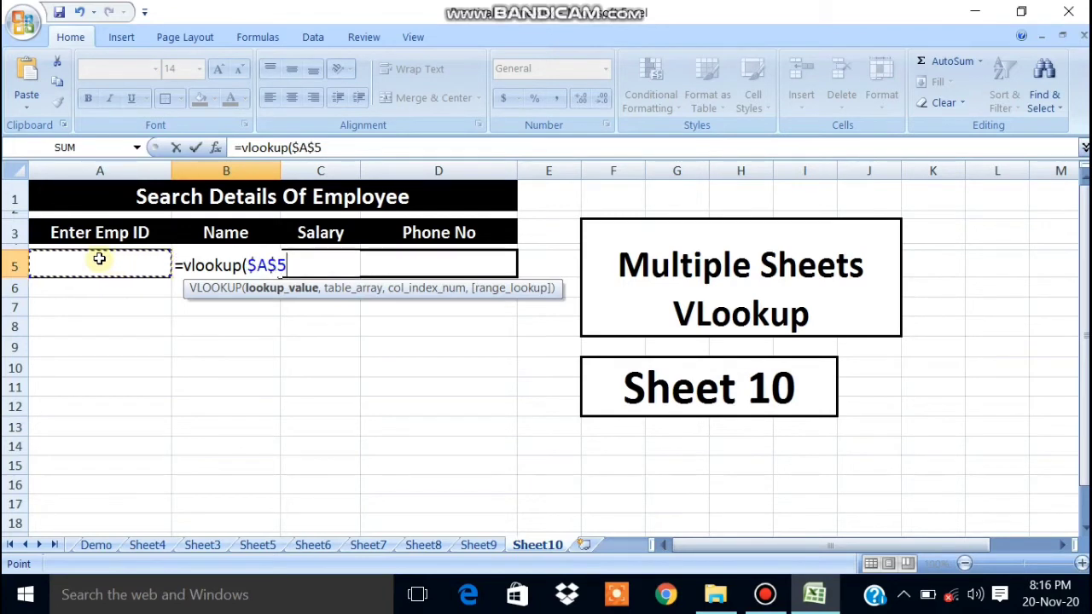
type(",")
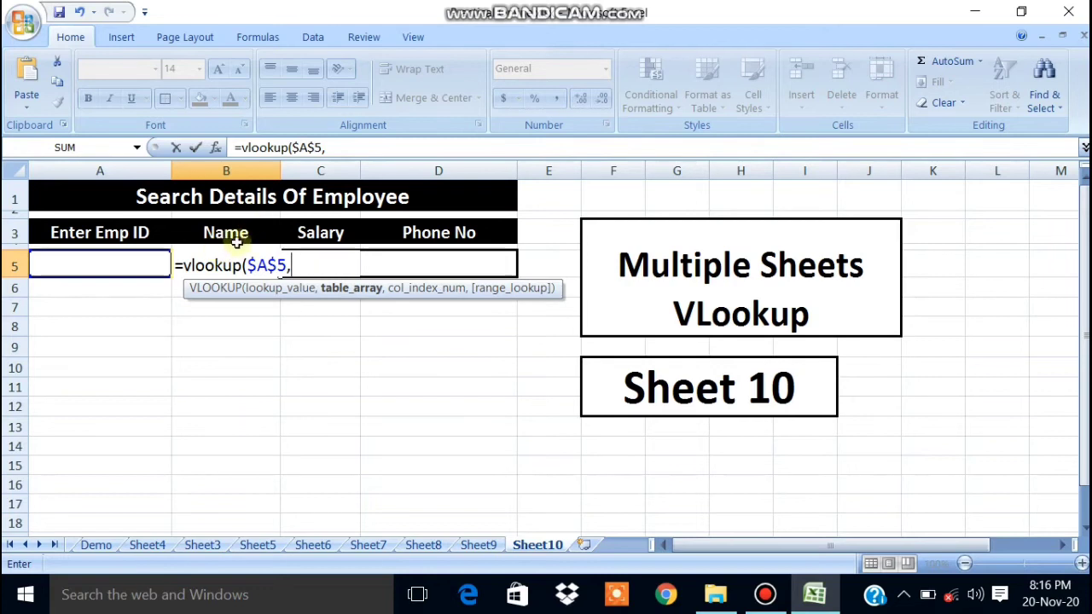
Add Sheet7's A2:C10 employee table as the range, correcting the sheet name to Sheet7.
left_click(365, 546)
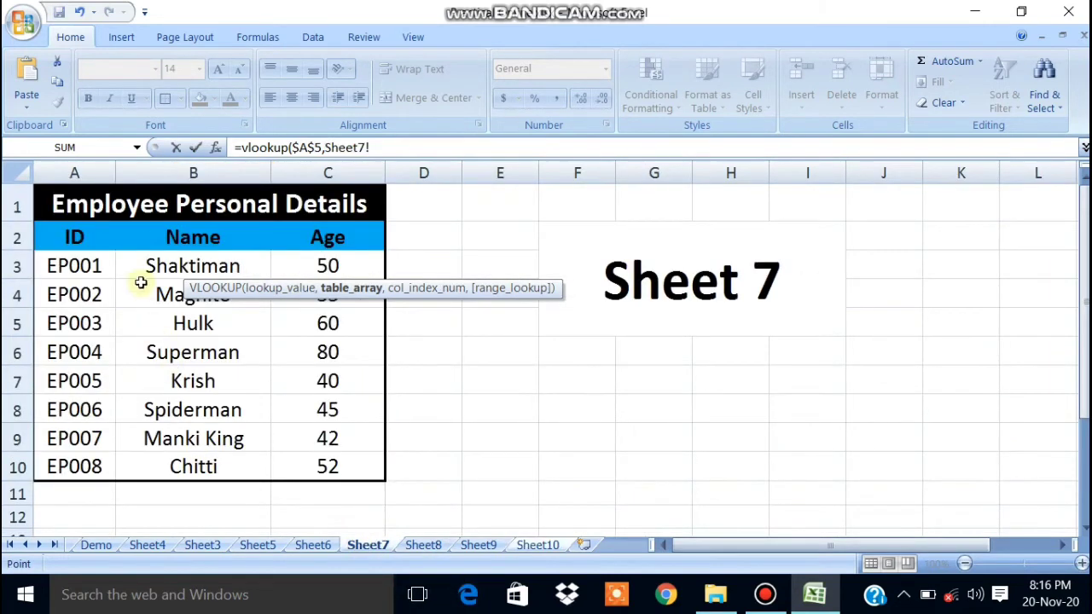
left_click_drag(49, 227, 285, 463)
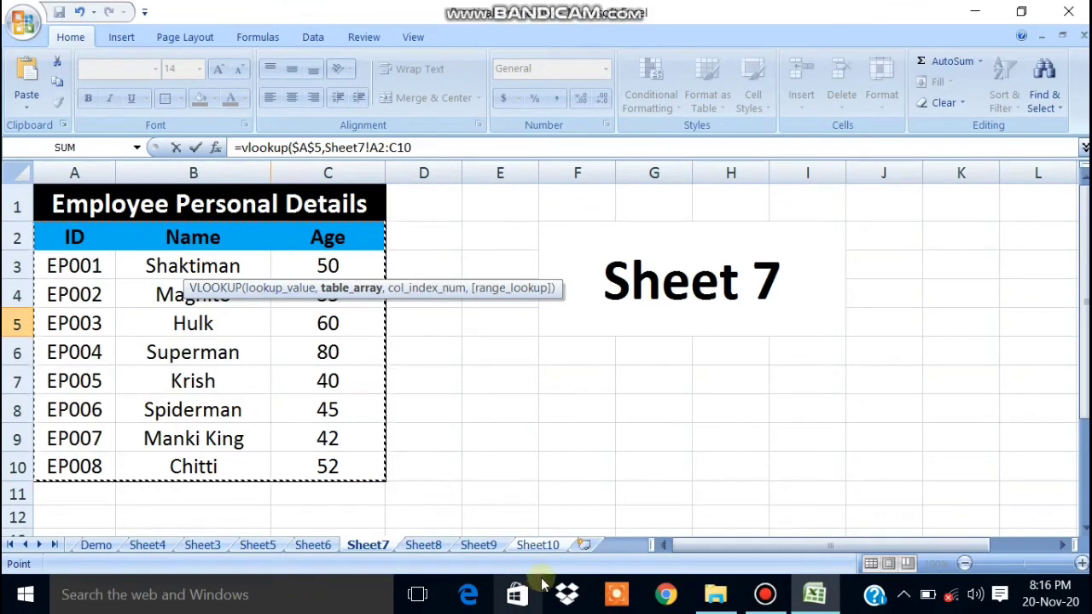
left_click(546, 545)
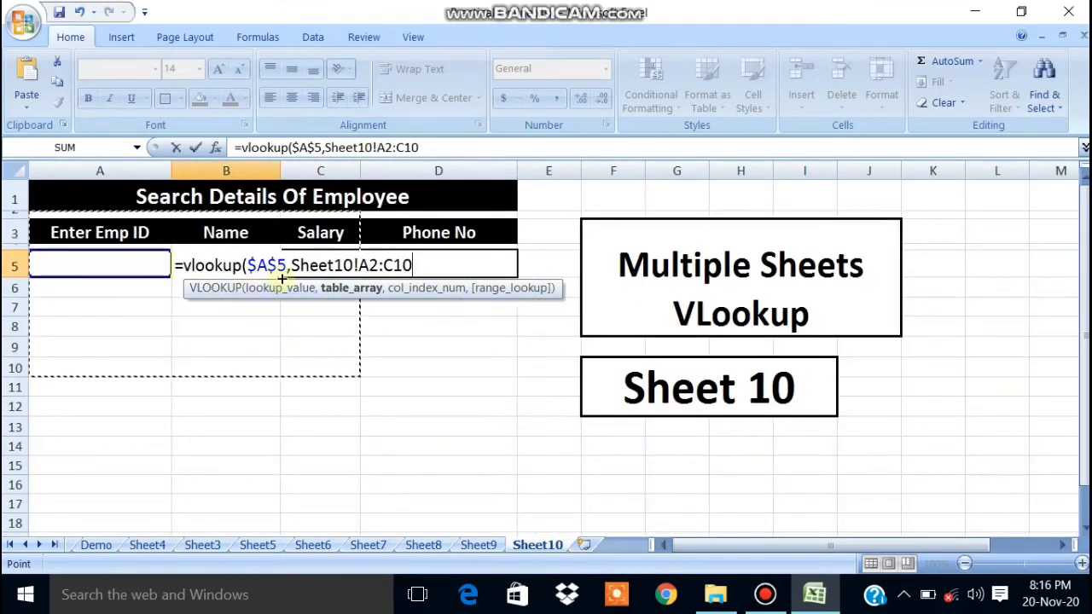
left_click(352, 265)
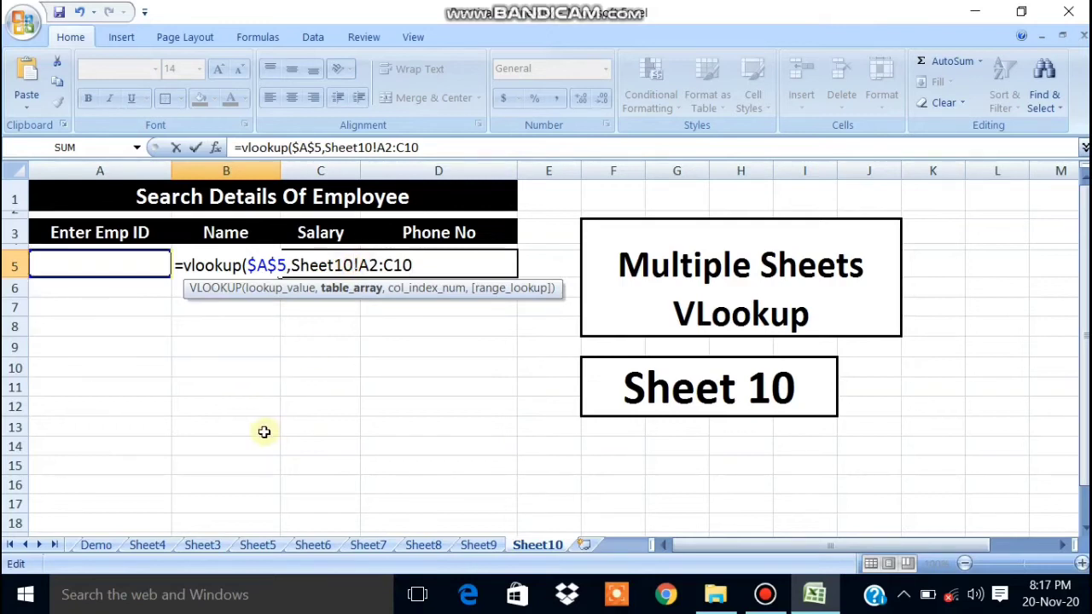
key("BackSpace")
key("BackSpace")
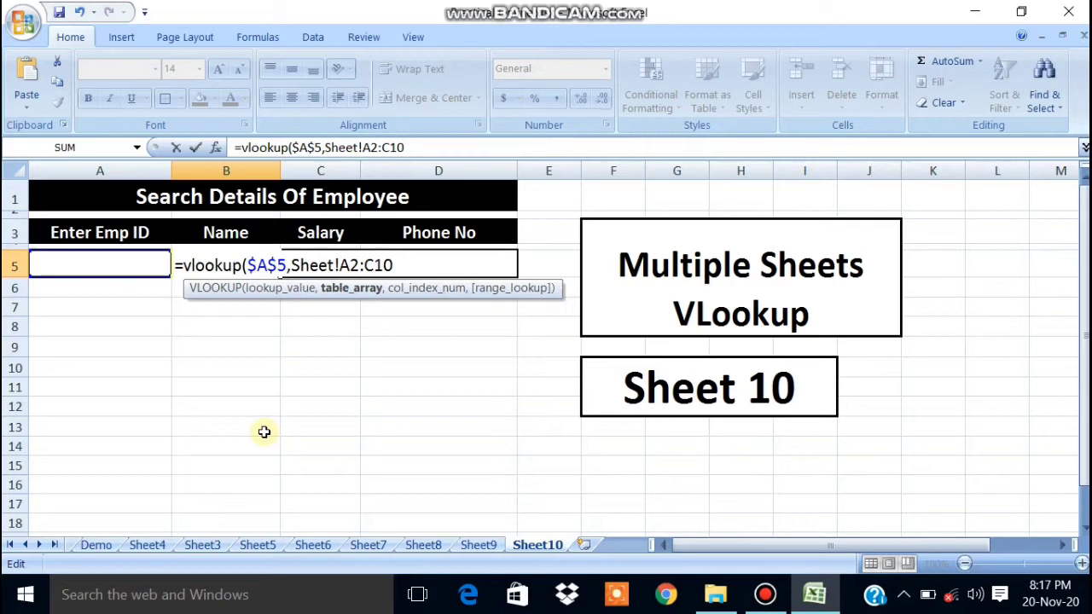
type("7")
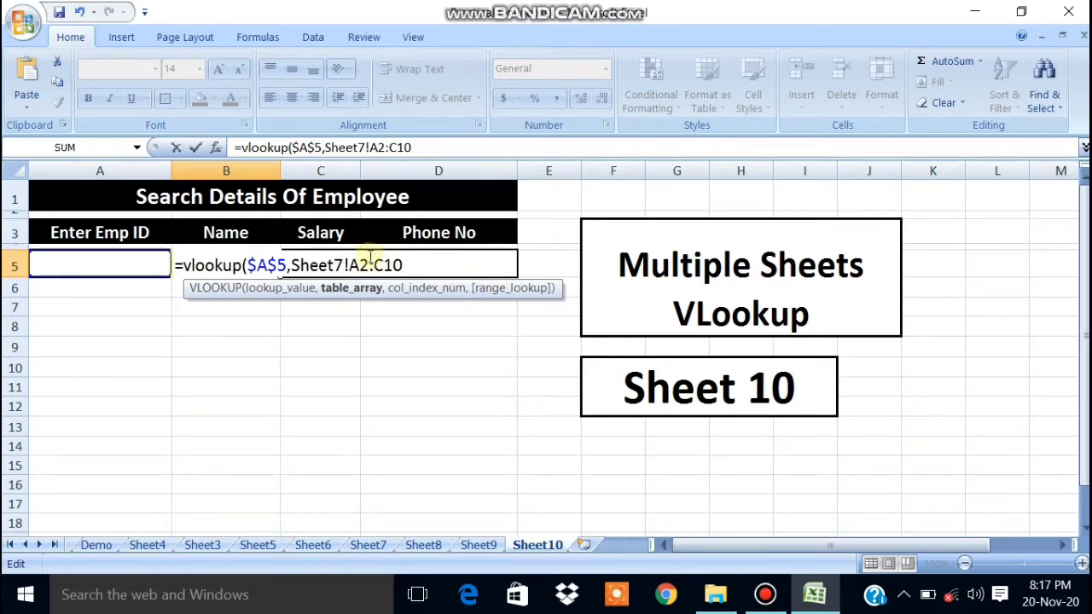
Lock the range as $A$2:$C$10 and add a comma for the next argument.
left_click(368, 259)
key("F4")
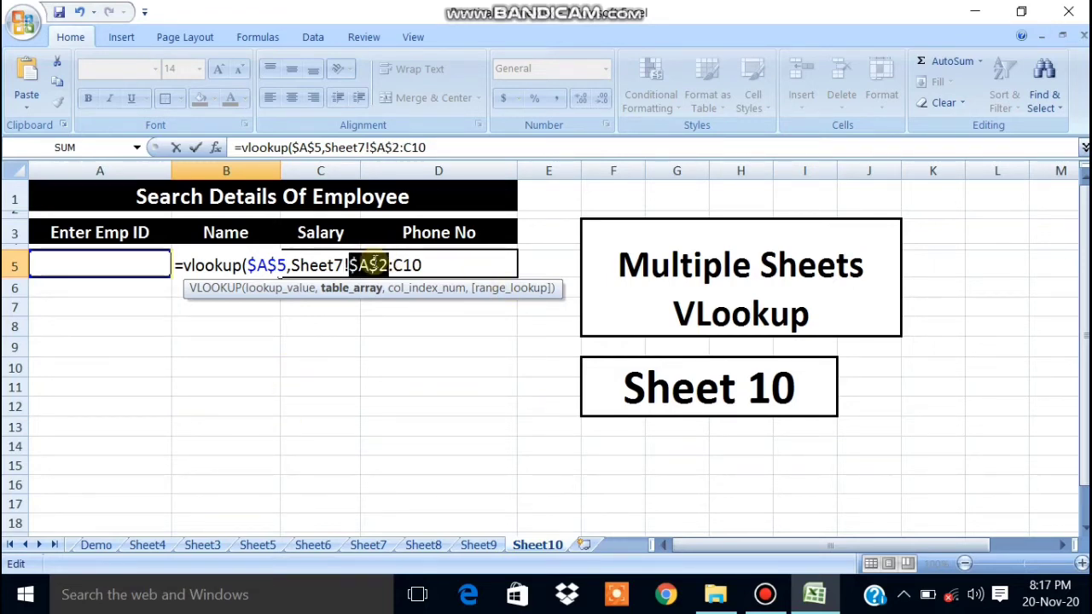
left_click(420, 265)
key("F4")
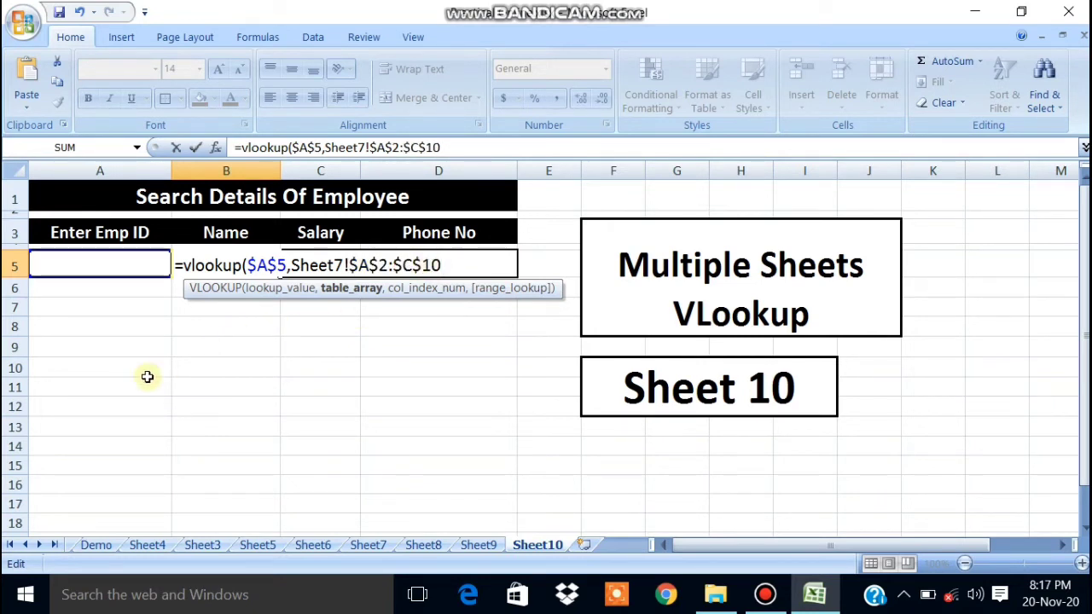
type(",")
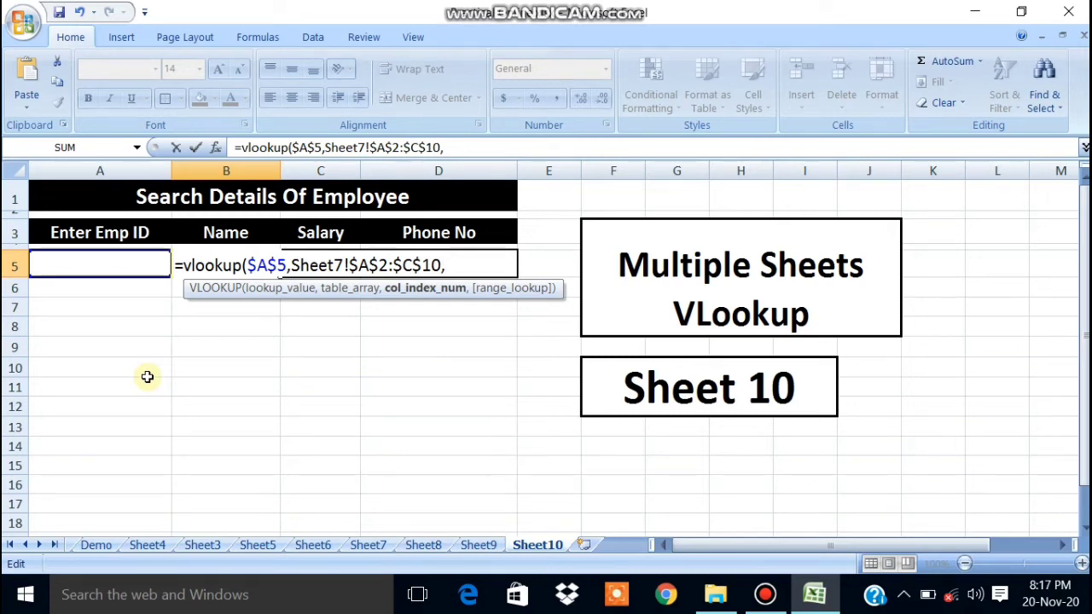
Complete the B5 Name VLOOKUP with exact match 0 and enter it.
left_click(371, 544)
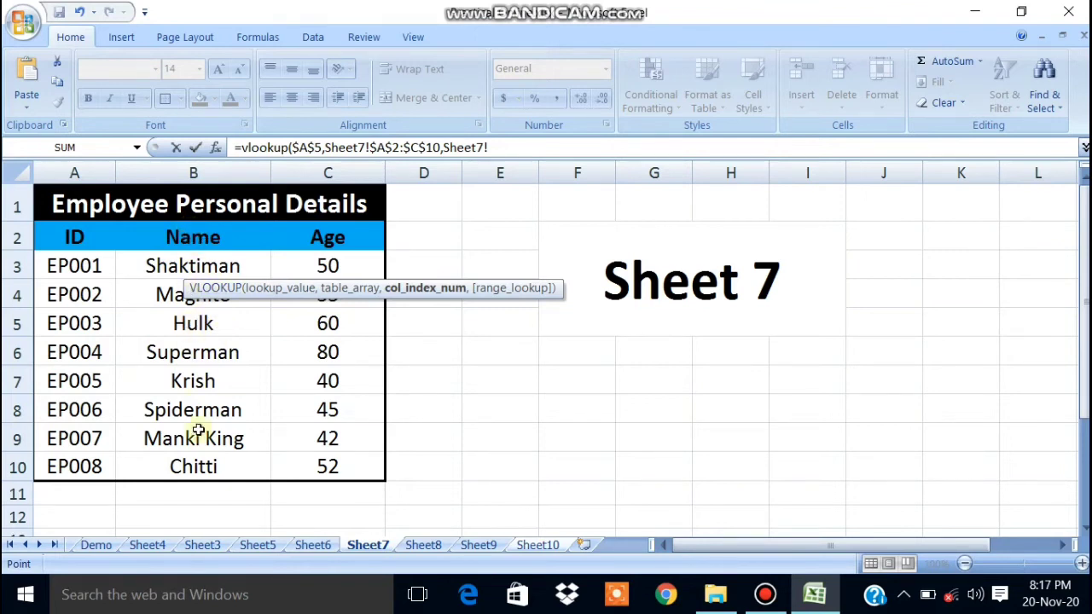
left_click(543, 547)
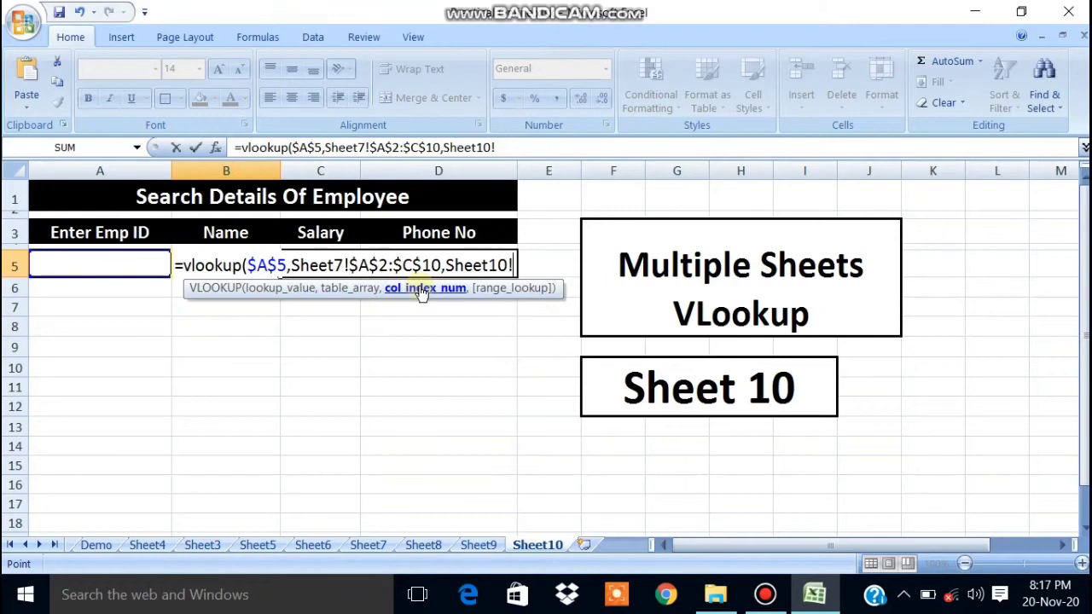
key("BackSpace")
key("BackSpace")
key("BackSpace")
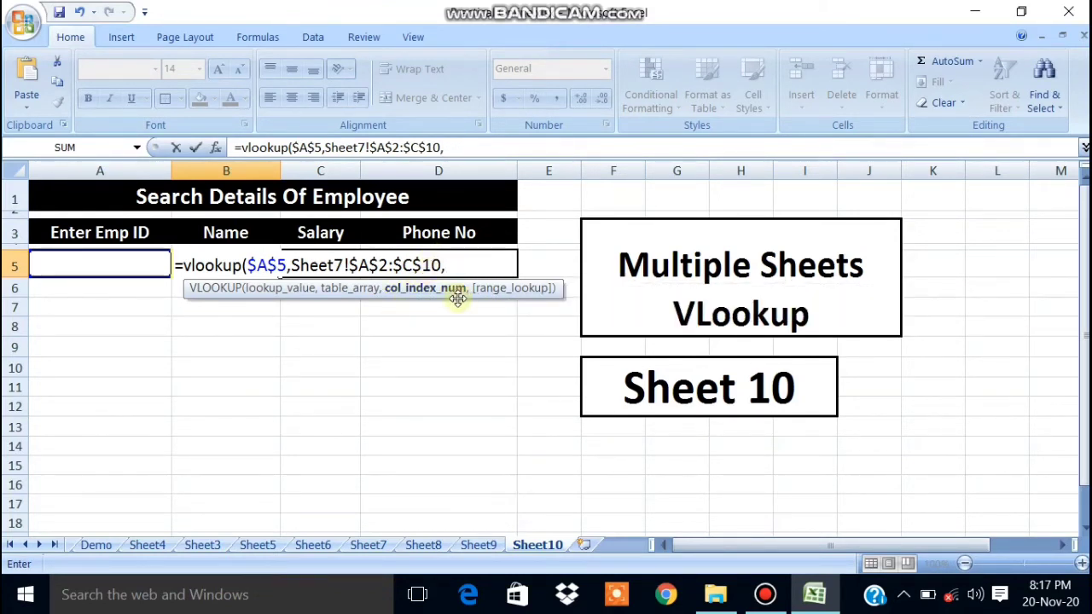
type(",")
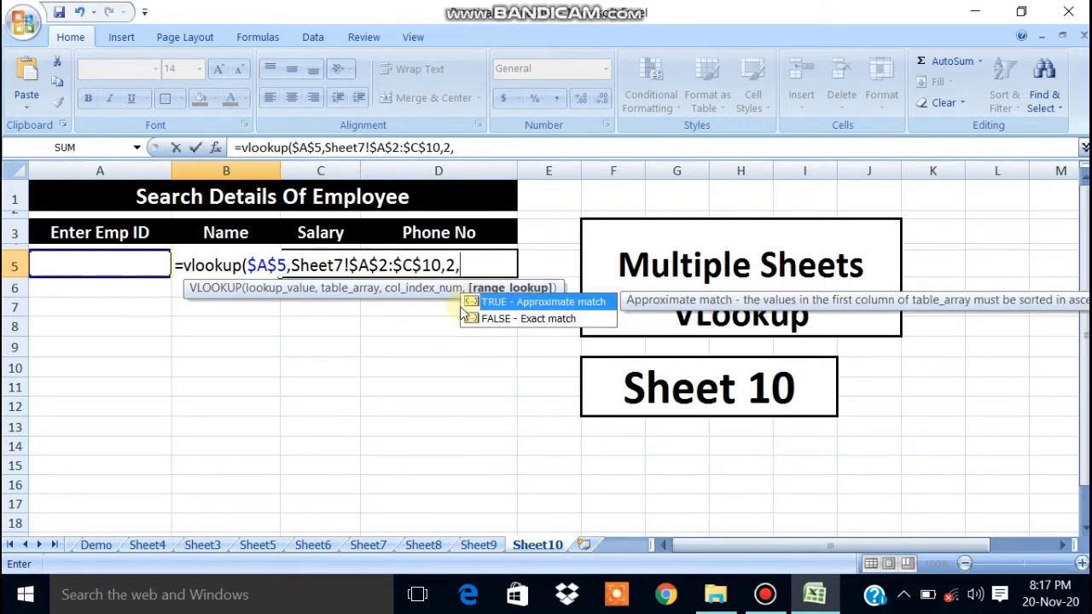
type("0)")
key("Return")
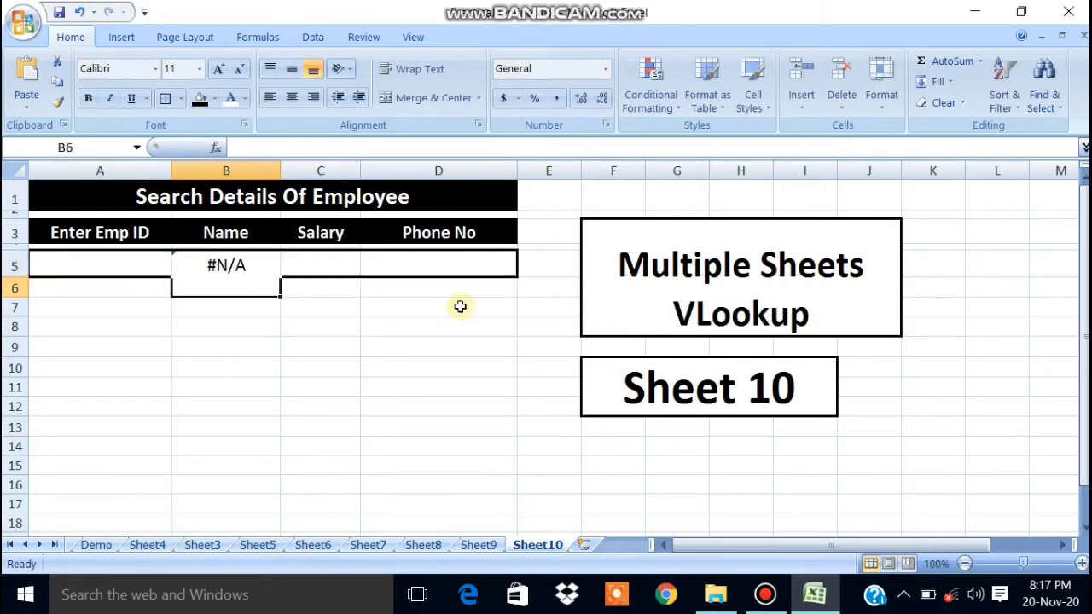
left_click(383, 339)
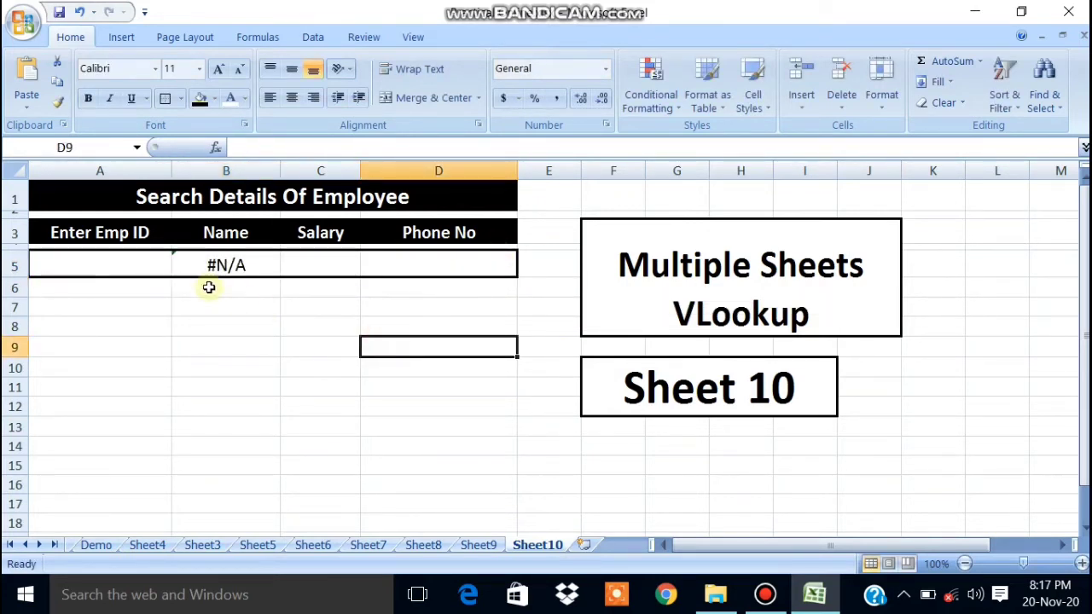
Enter Emp ID EP005 in A5 so the Name cell fills.
left_click(129, 265)
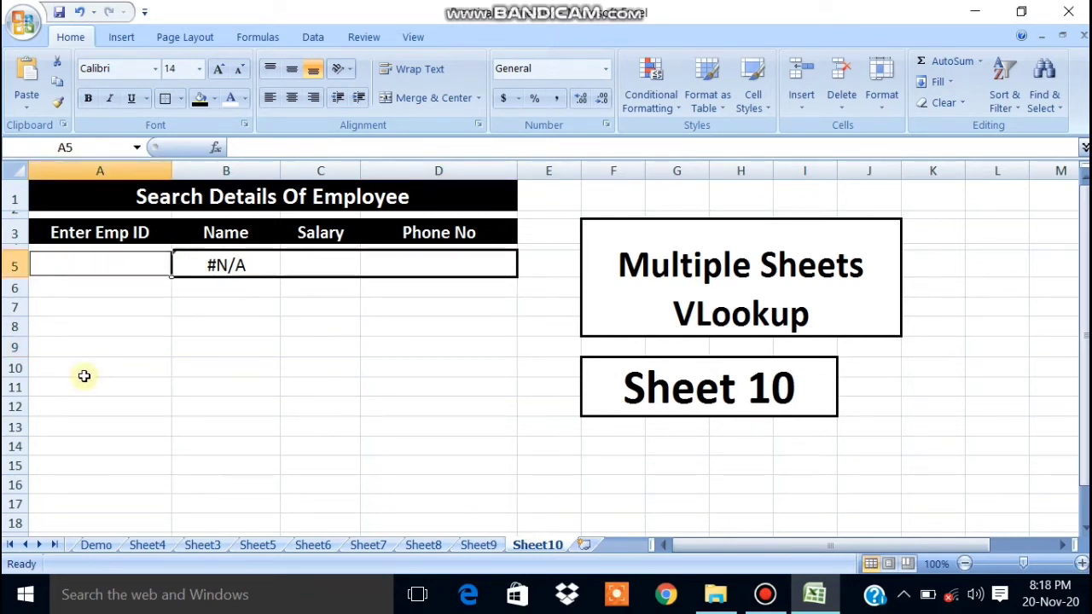
type("E")
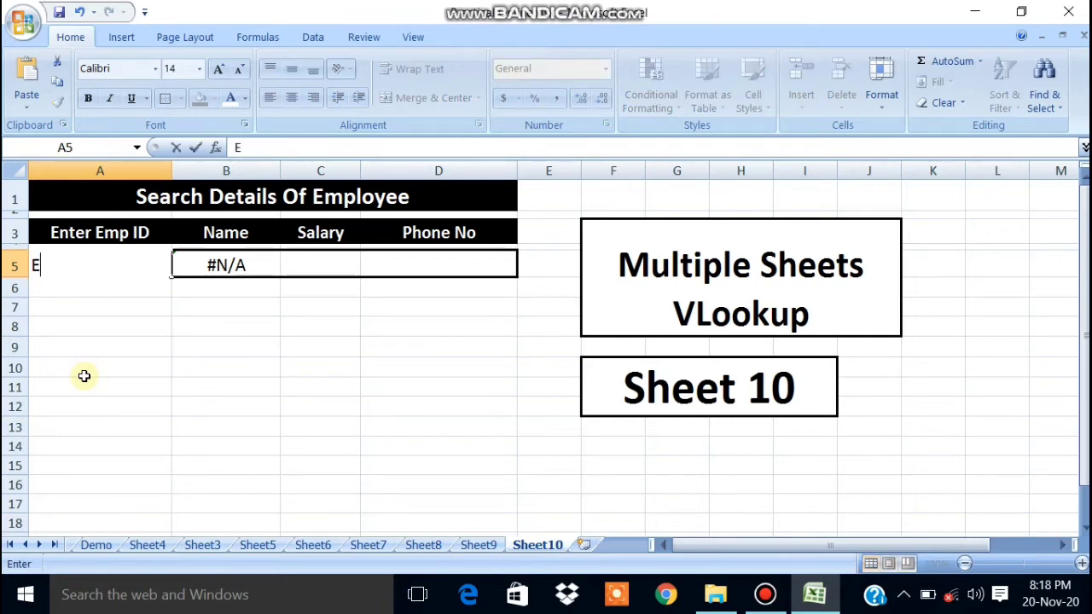
type("P005")
key("Return")
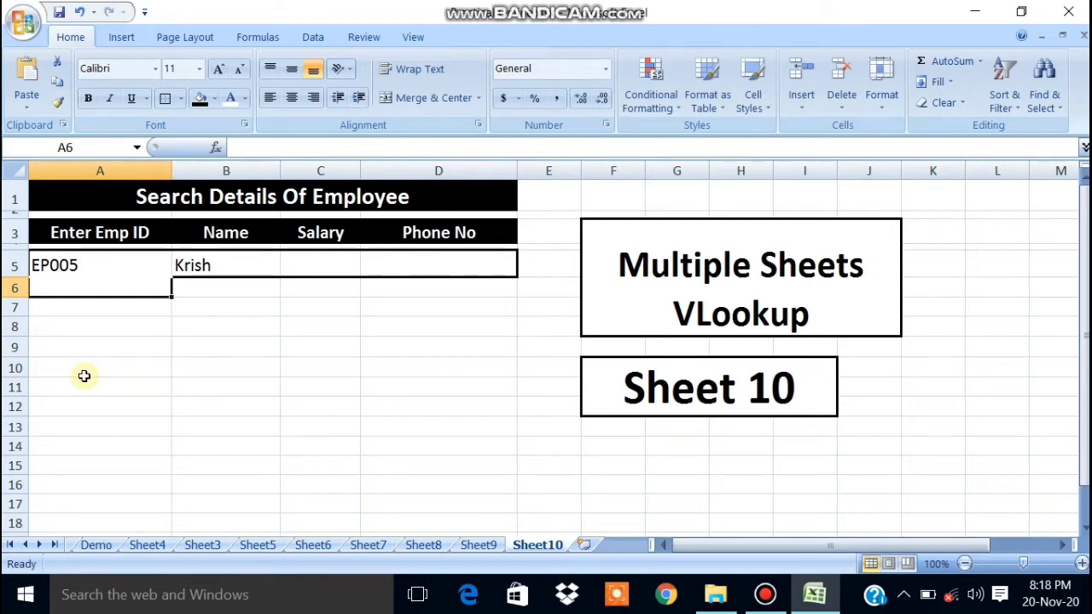
left_click(187, 325)
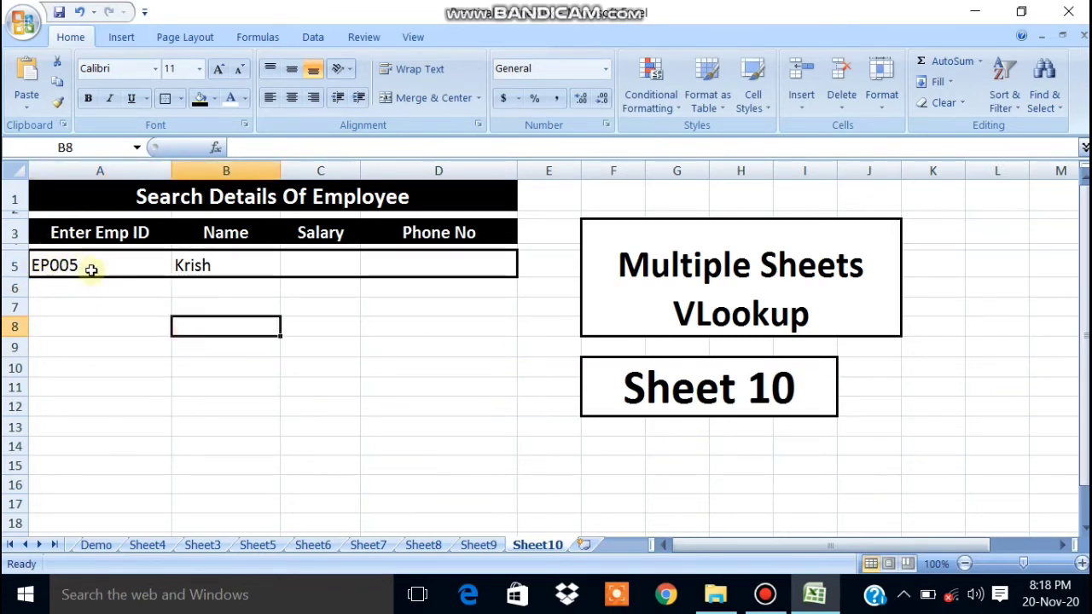
Verify on Sheet7 that EP005's name matches, then return to Salary cell C5.
left_click(474, 546)
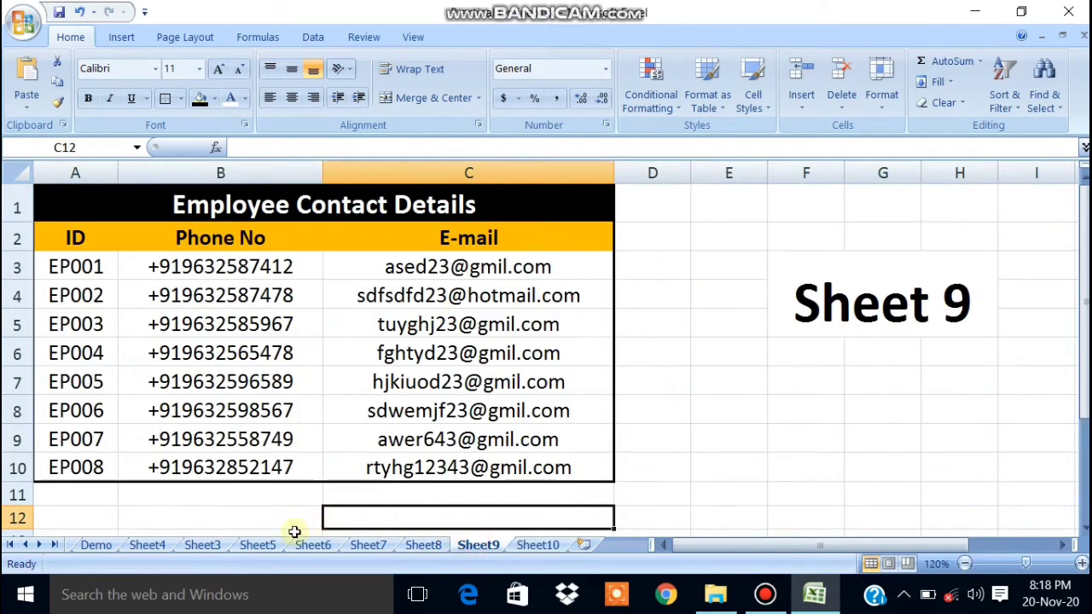
left_click(374, 546)
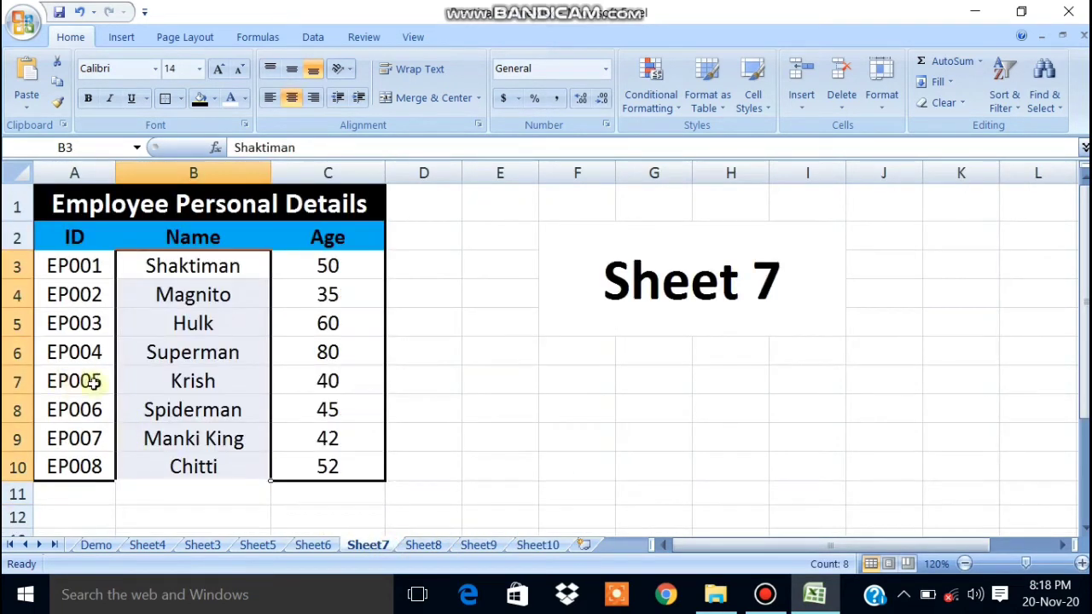
left_click(147, 383)
left_click(74, 383)
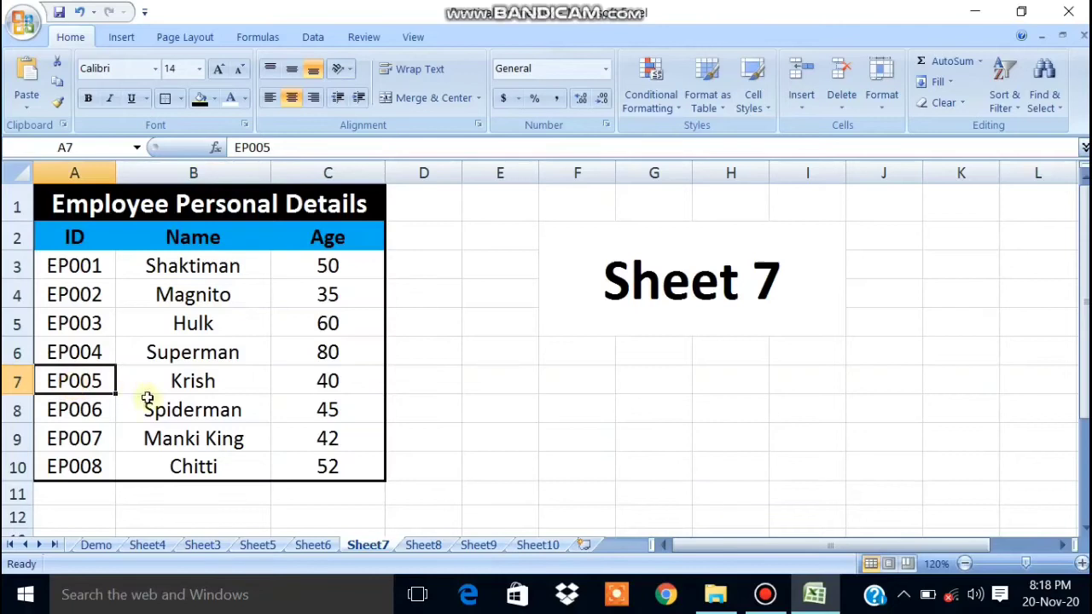
left_click(201, 389)
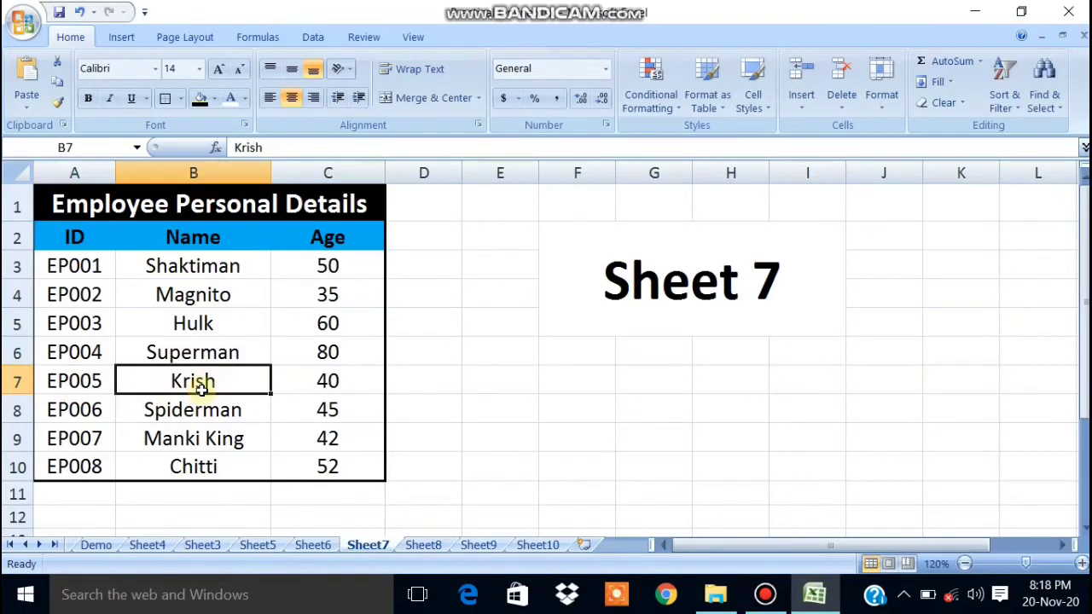
left_click(537, 546)
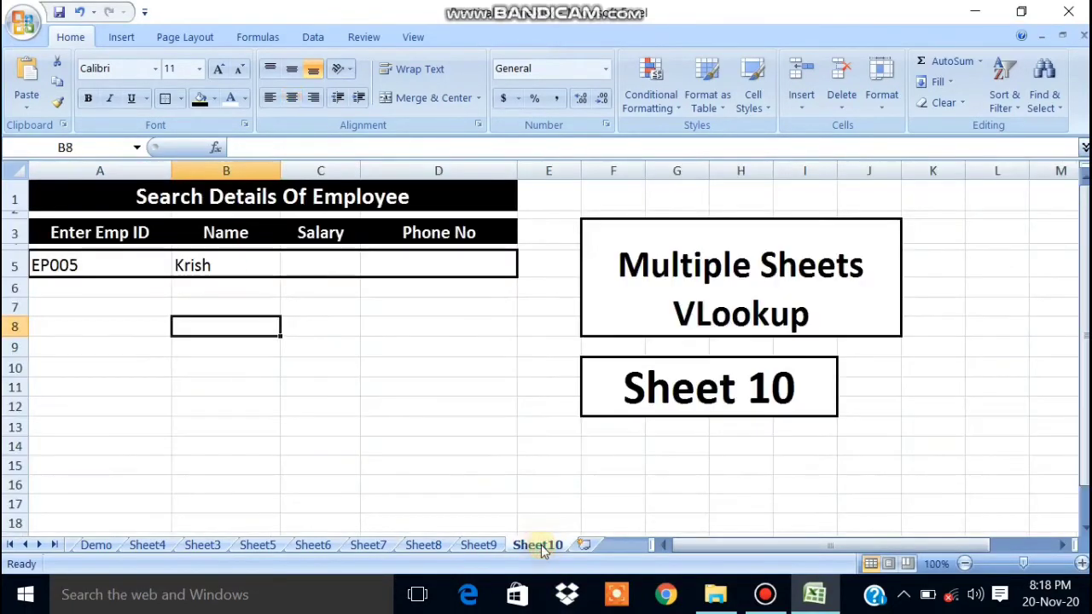
left_click(298, 270)
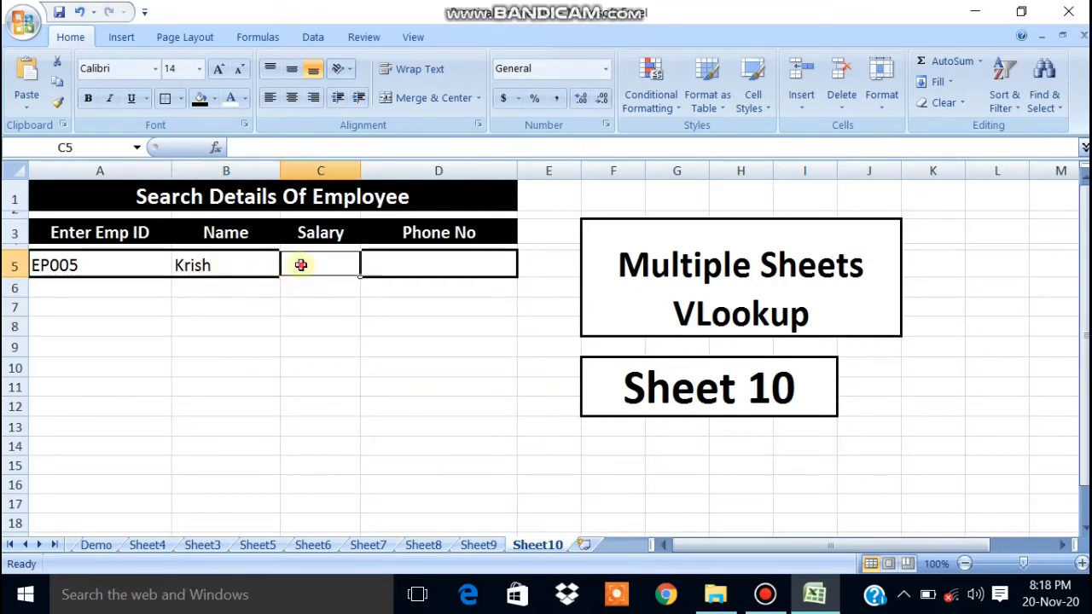
Start C5's Salary formula as =vlookup( with A2:D10 from the job details table as range.
type("=")
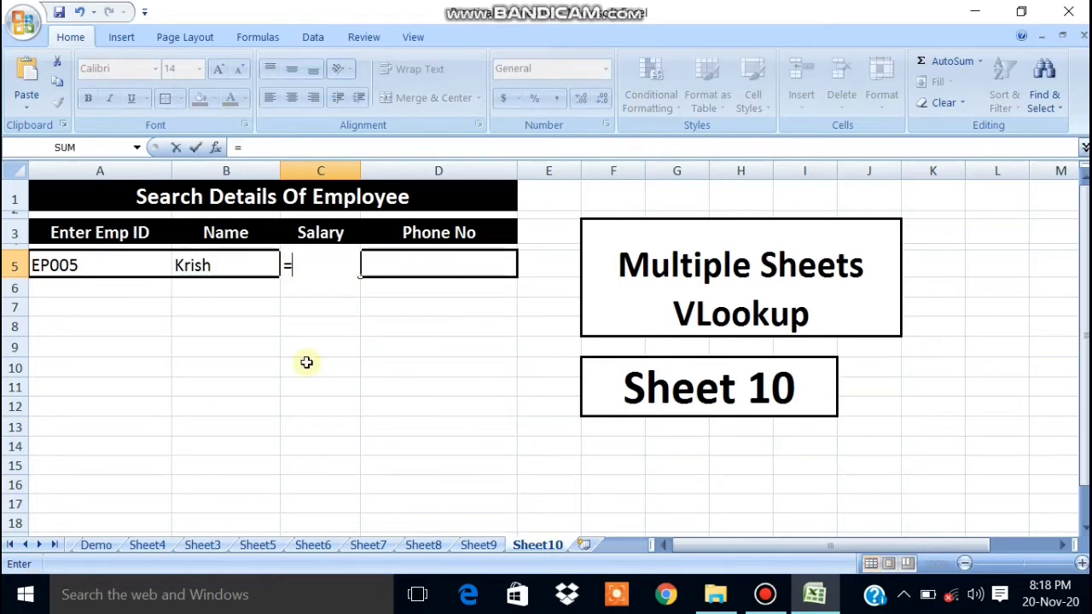
type("vl")
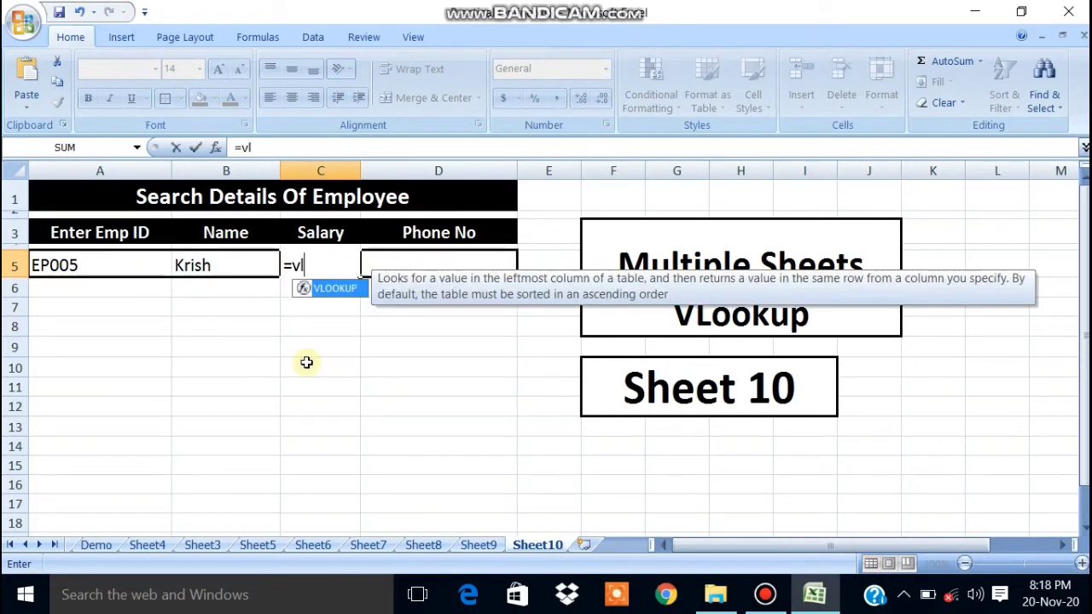
type("ookup")
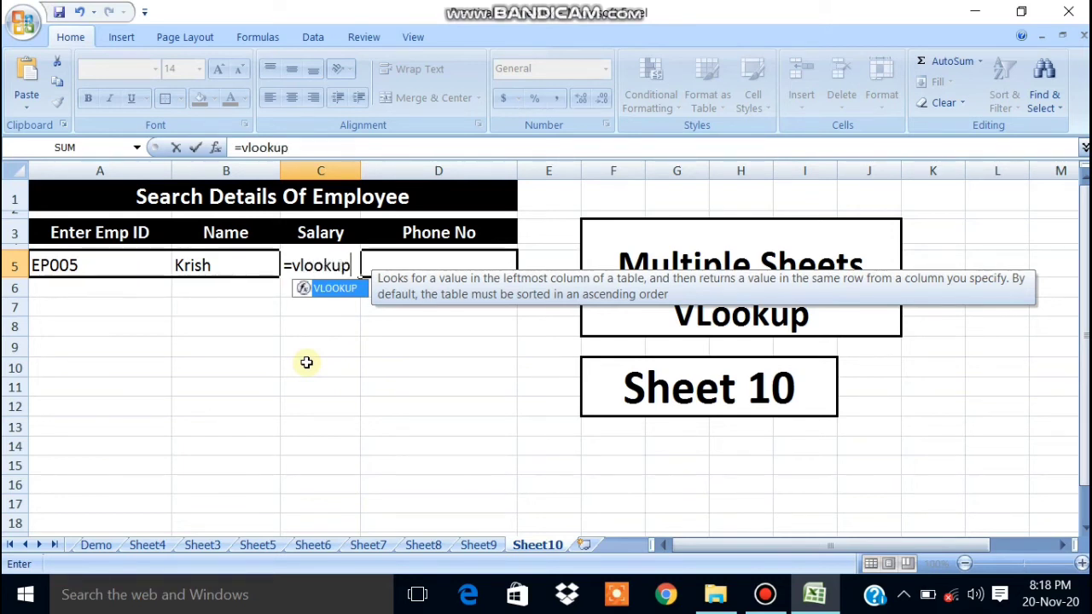
type("(")
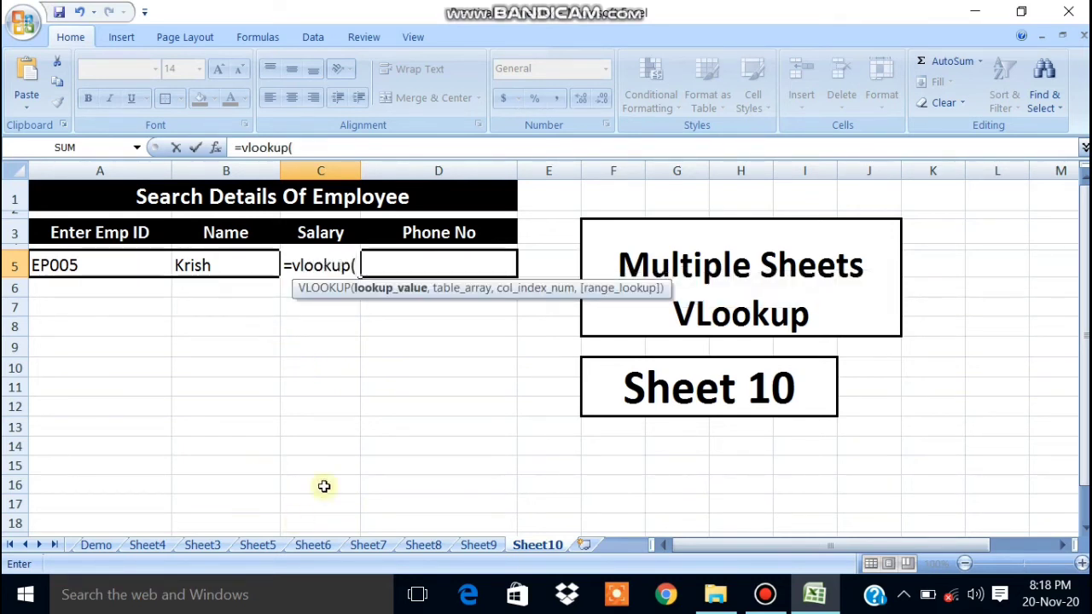
left_click(423, 544)
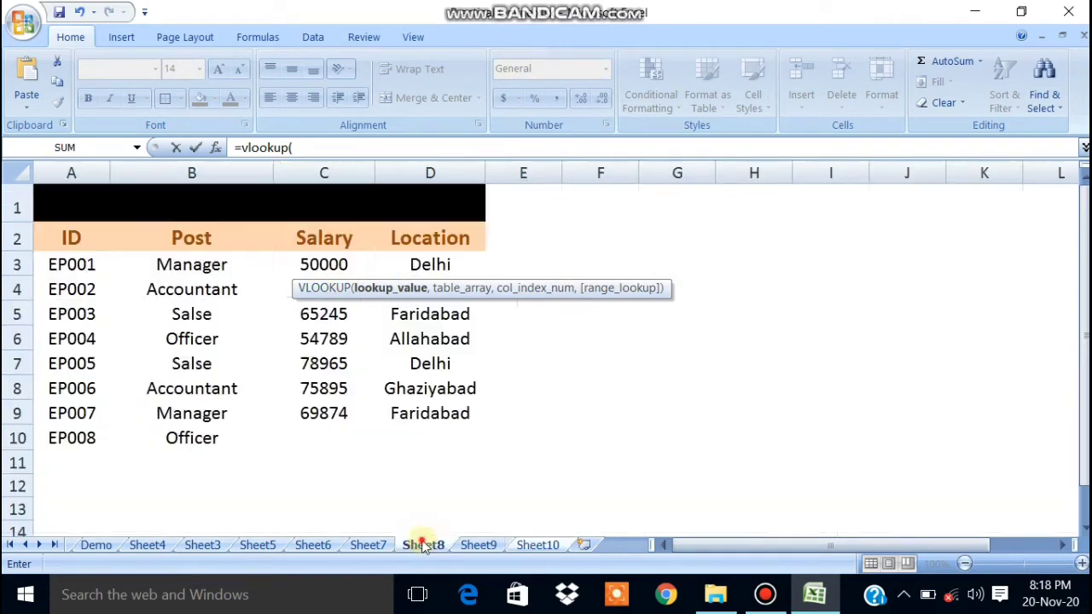
left_click_drag(58, 236, 417, 431)
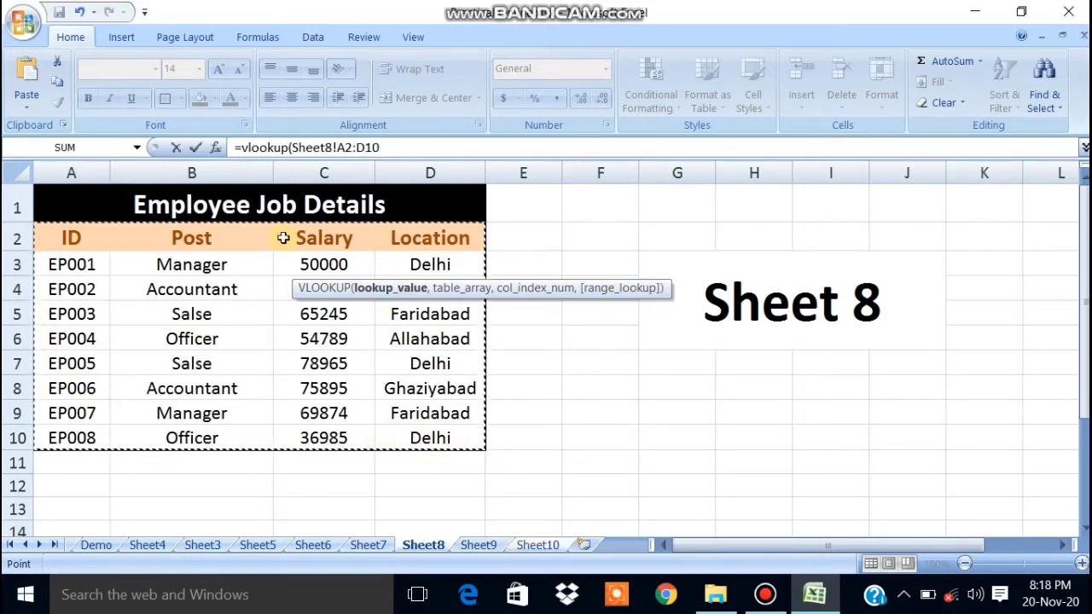
left_click(538, 546)
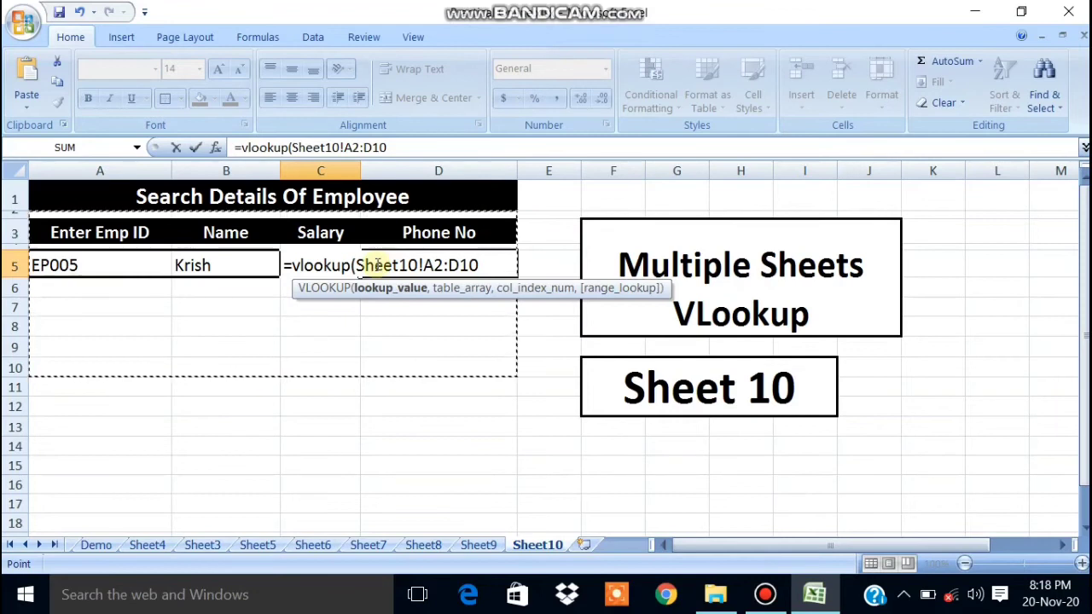
left_click(359, 266)
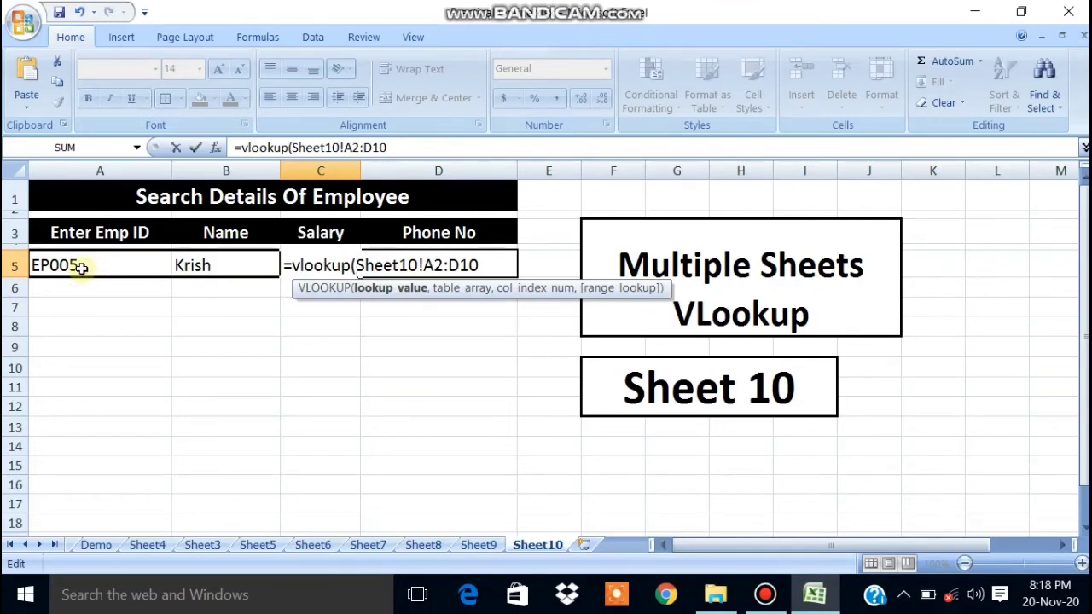
left_click(79, 267)
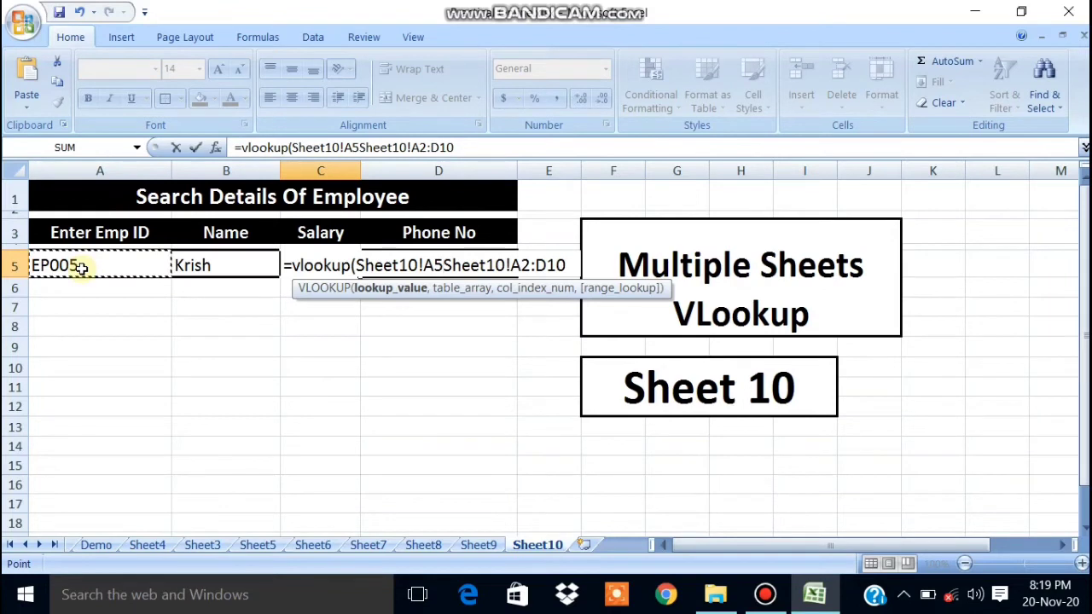
key("BackSpace")
key("BackSpace")
key("BackSpace")
key("BackSpace")
key("BackSpace")
key("BackSpace")
key("BackSpace")
key("BackSpace")
key("BackSpace")
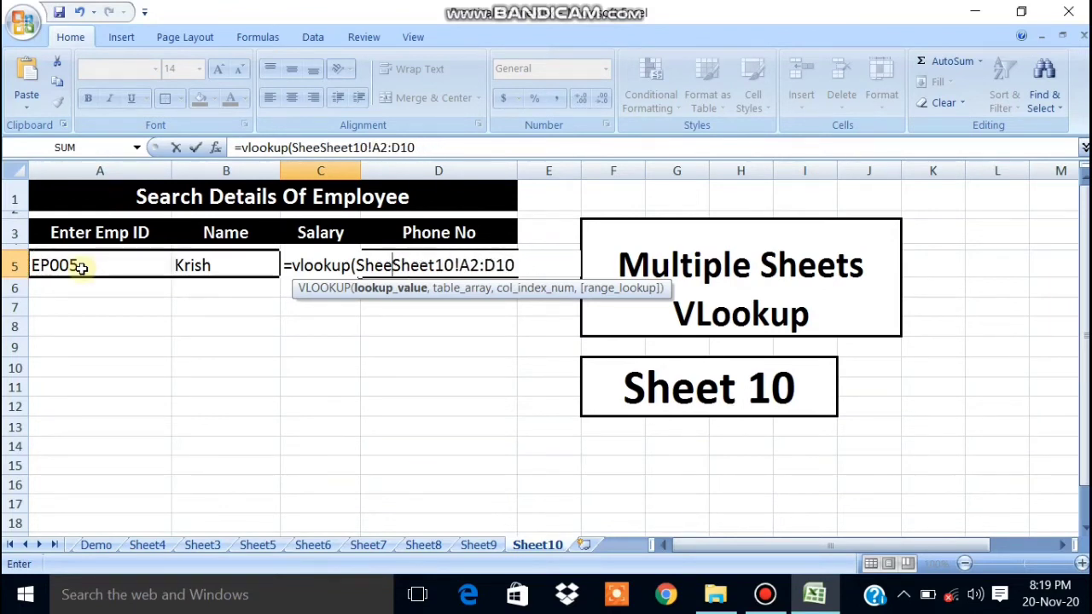
key("BackSpace")
type(",")
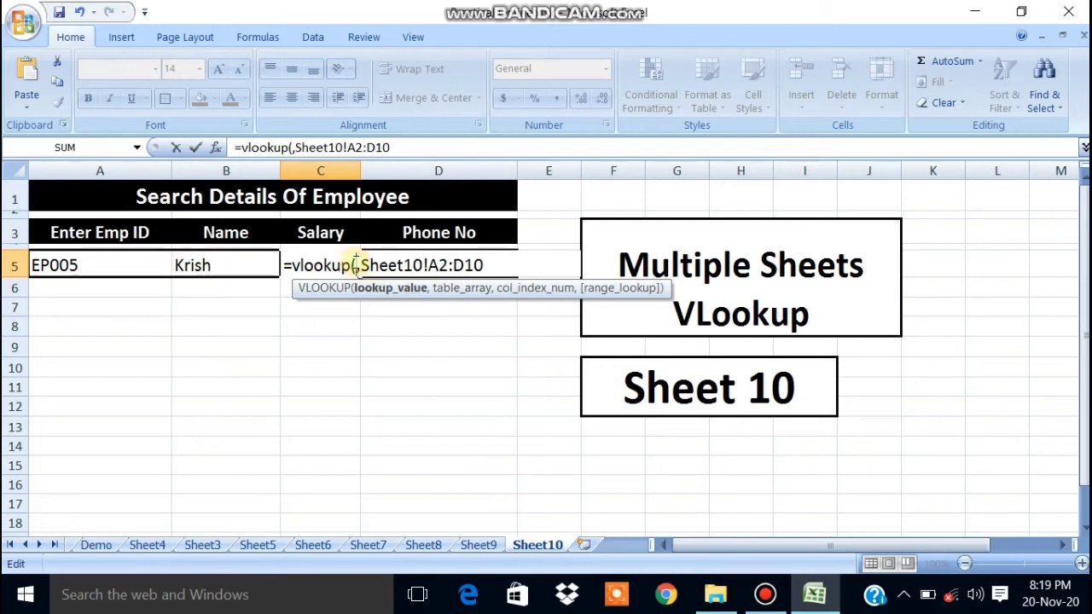
Set $A$5 as the lookup value and point the range at Sheet8!A2:D10.
left_click(129, 265)
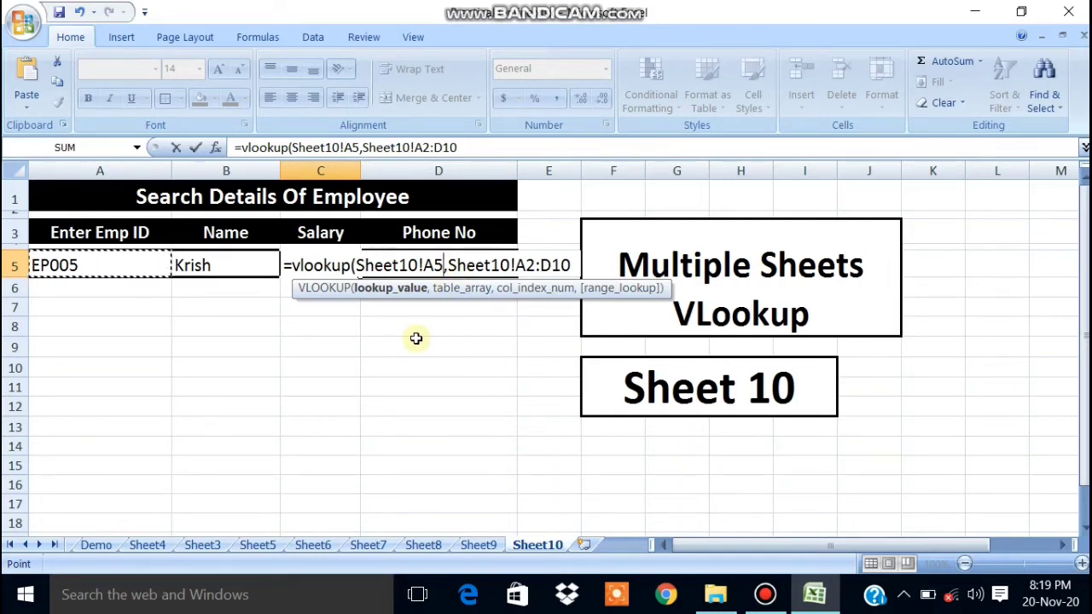
key("F4")
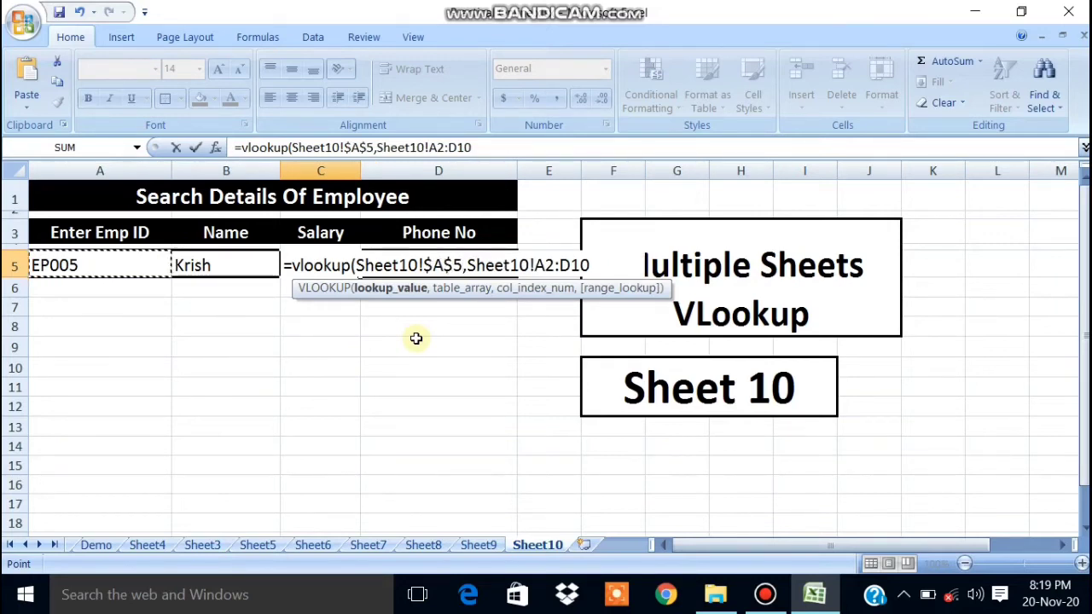
left_click(482, 147)
left_click(424, 147)
key("BackSpace")
key("BackSpace")
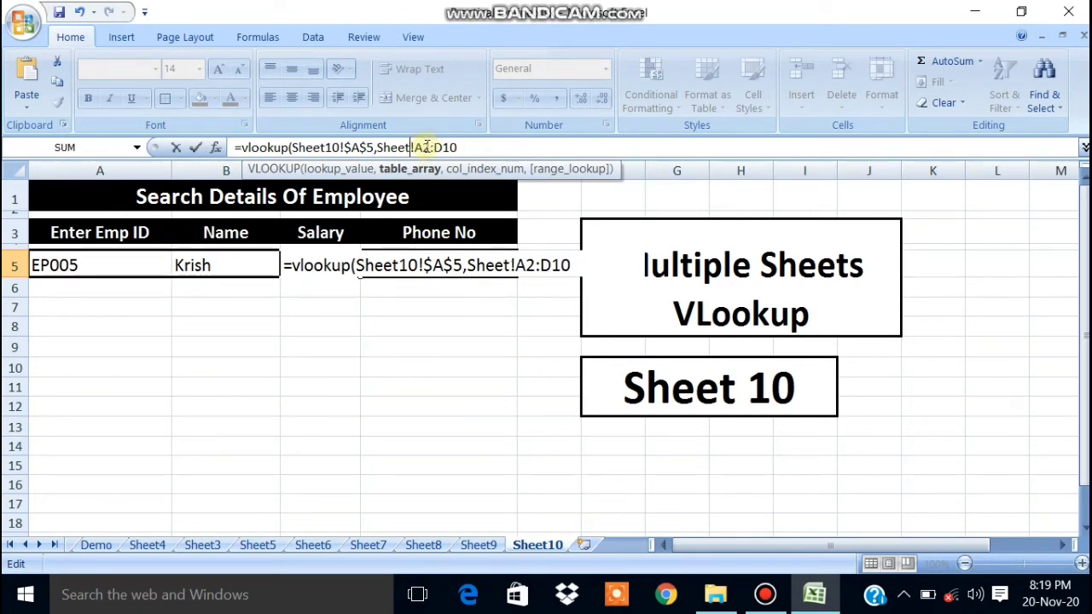
type("8")
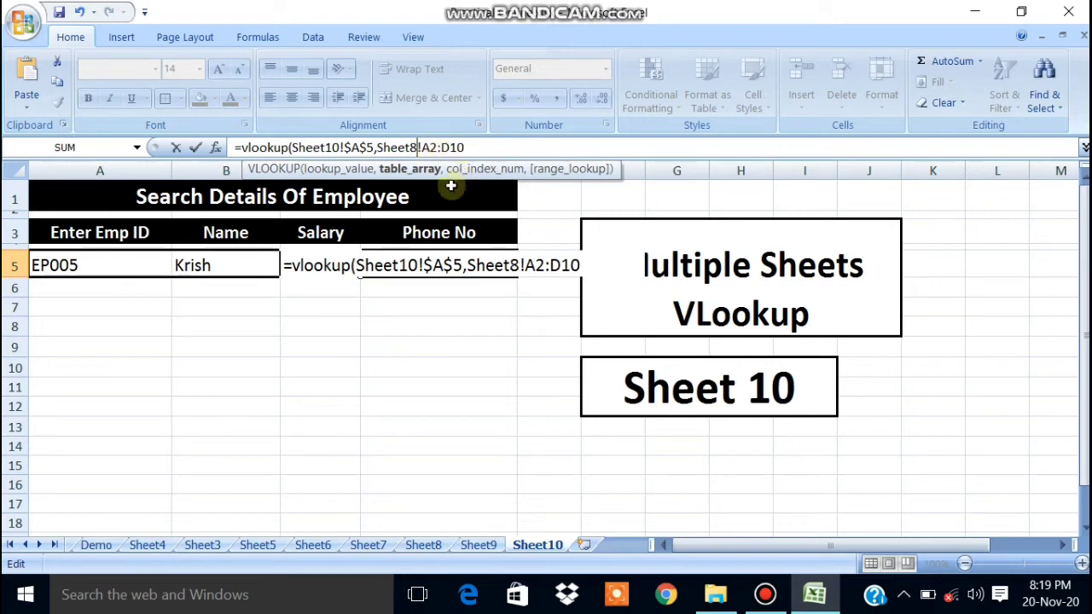
left_click(472, 149)
type(",")
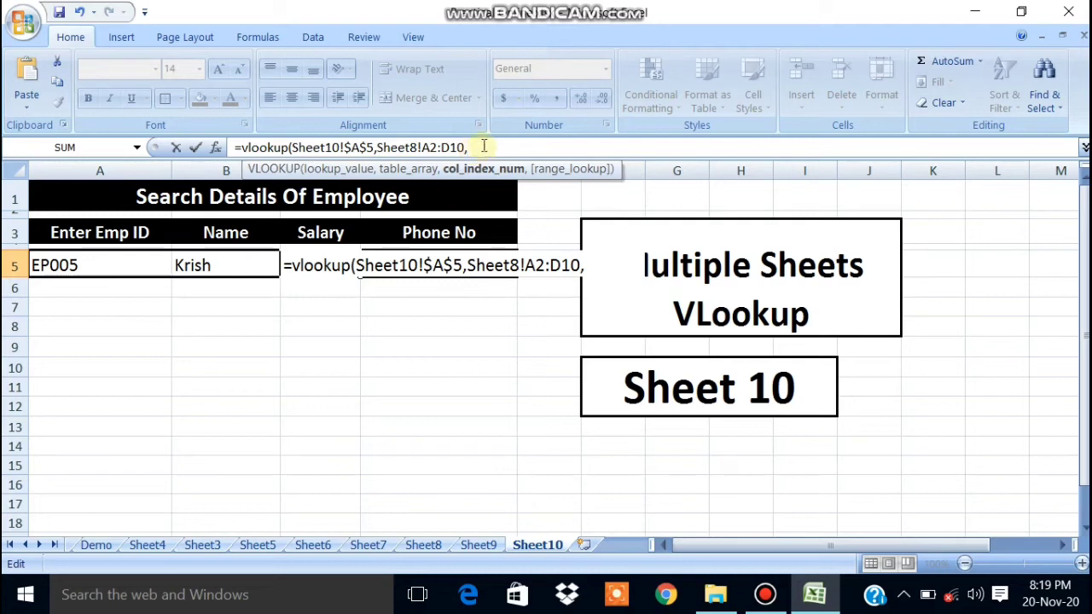
Finish the Salary lookup with column 3 and exact match 0, returning 78965.
left_click(445, 546)
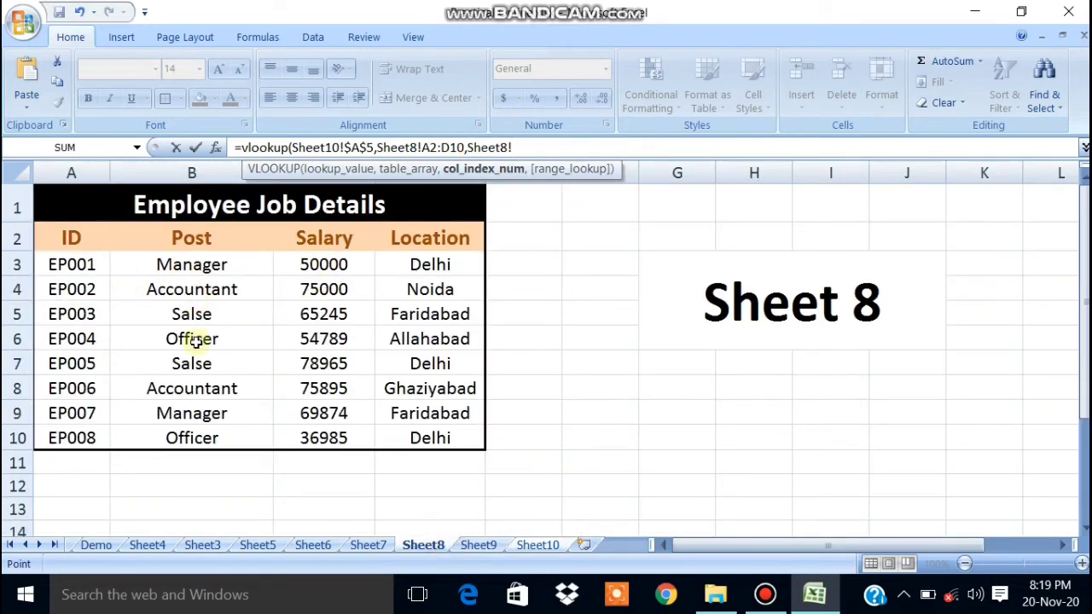
mouse_move(324, 227)
left_mouse_down()
mouse_move(325, 420)
mouse_move(341, 339)
mouse_move(324, 239)
left_mouse_up()
left_click(524, 546)
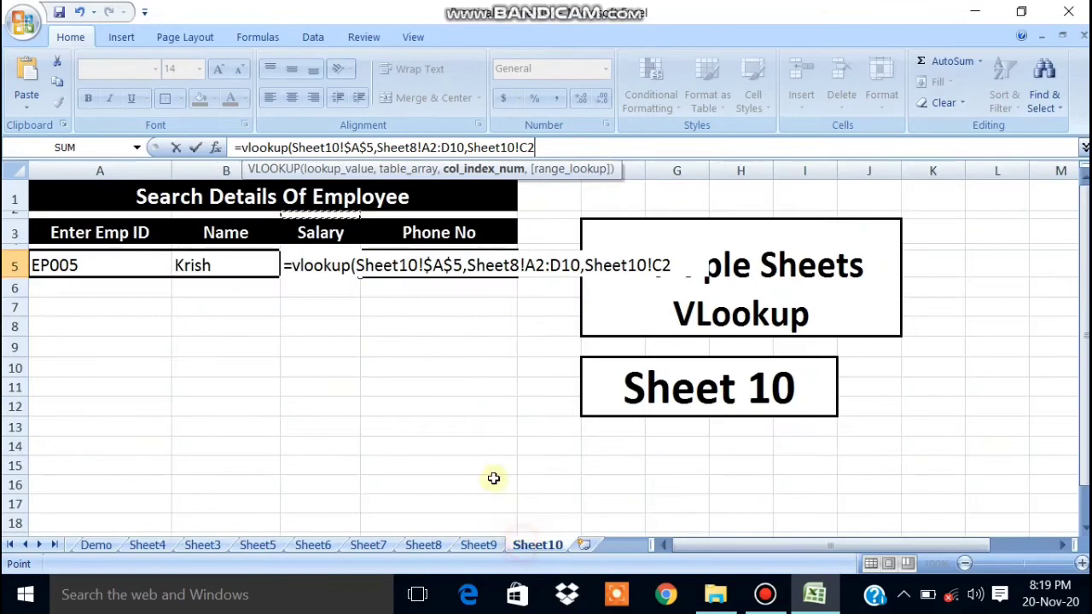
left_click_drag(534, 148, 475, 151)
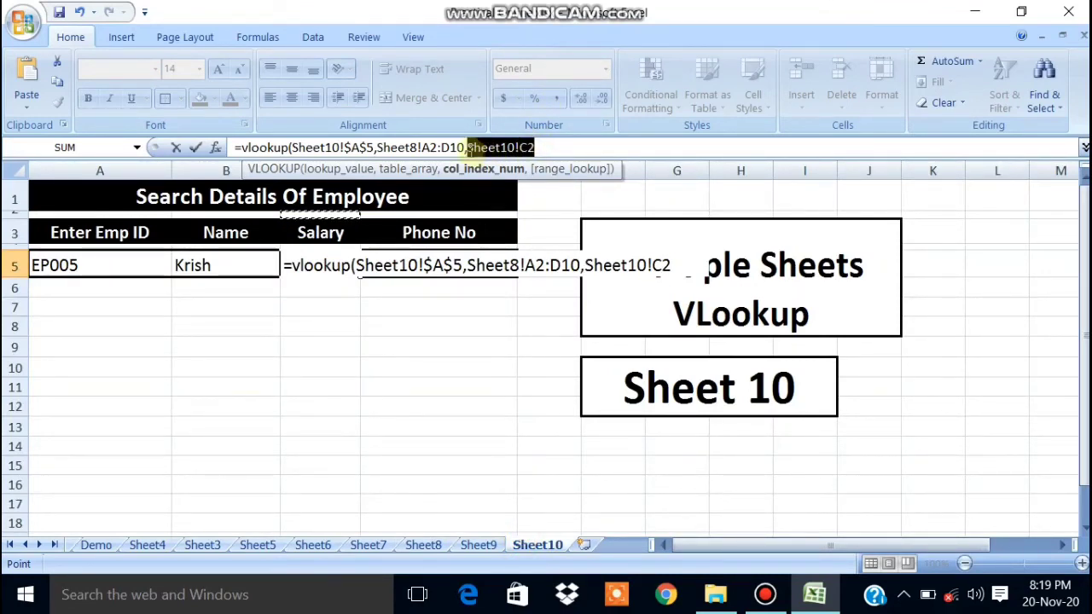
key("BackSpace")
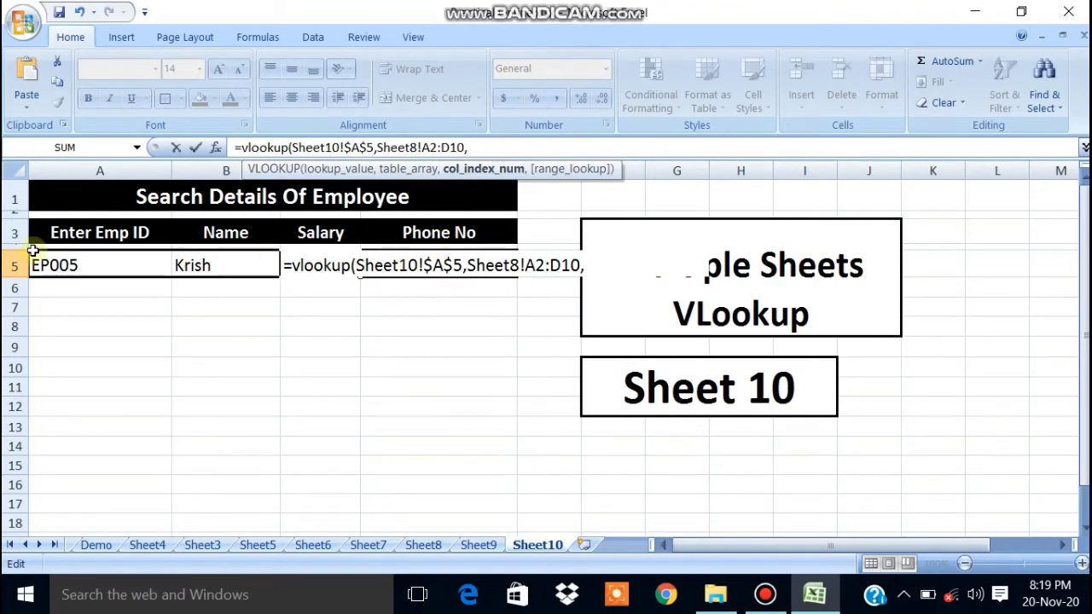
type("3,0)")
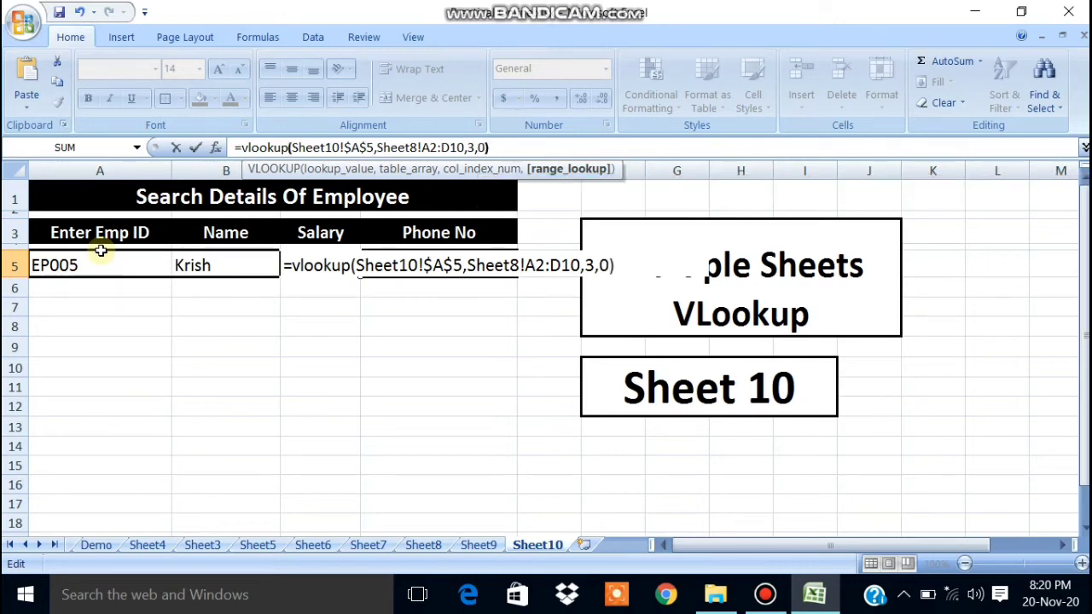
key("Return")
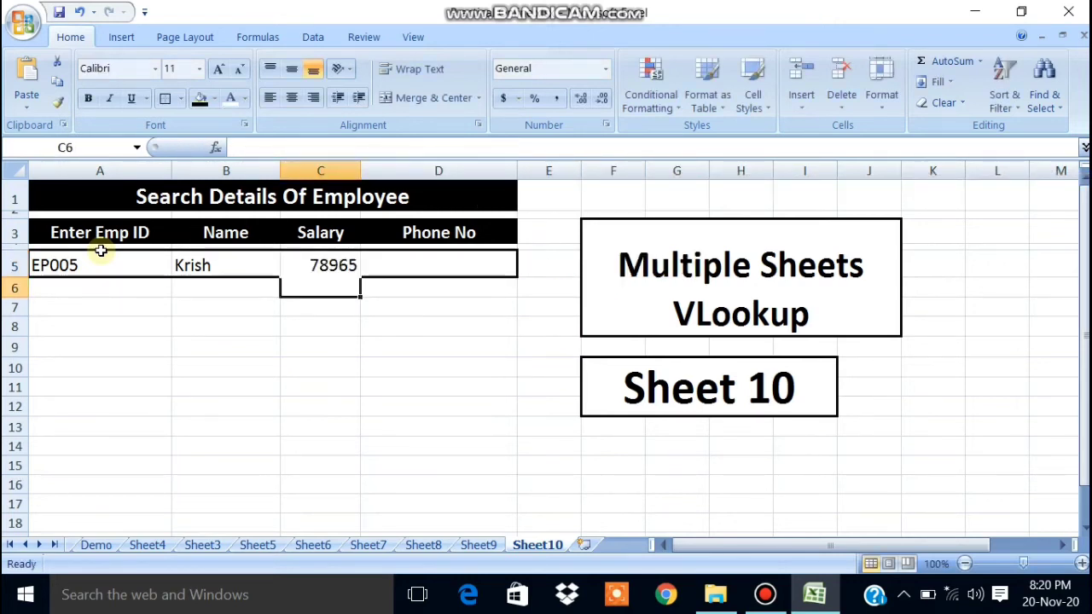
left_click(271, 355)
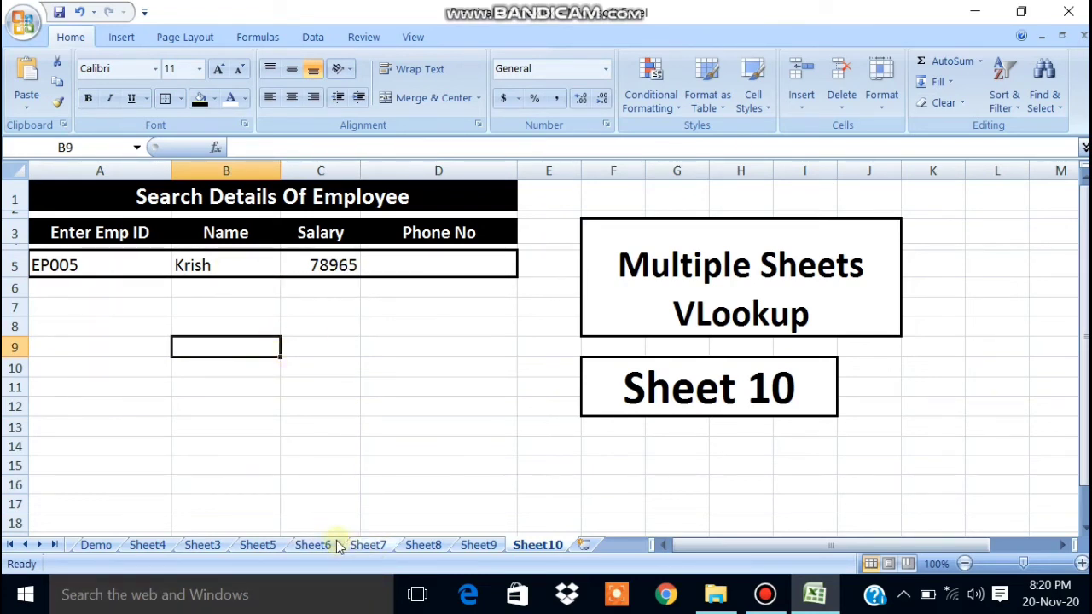
left_click(421, 545)
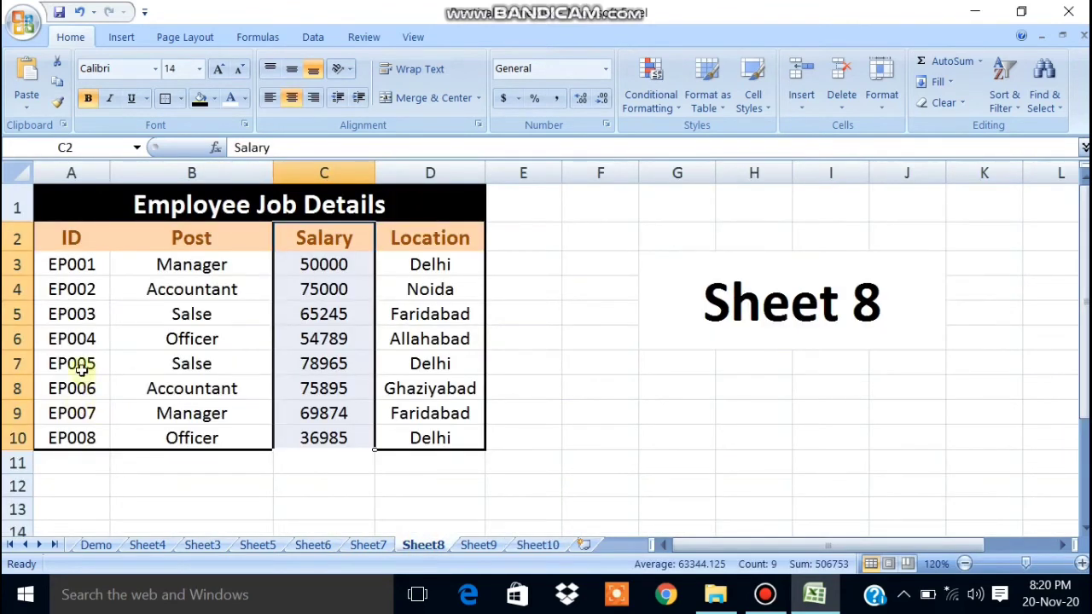
left_click(324, 365)
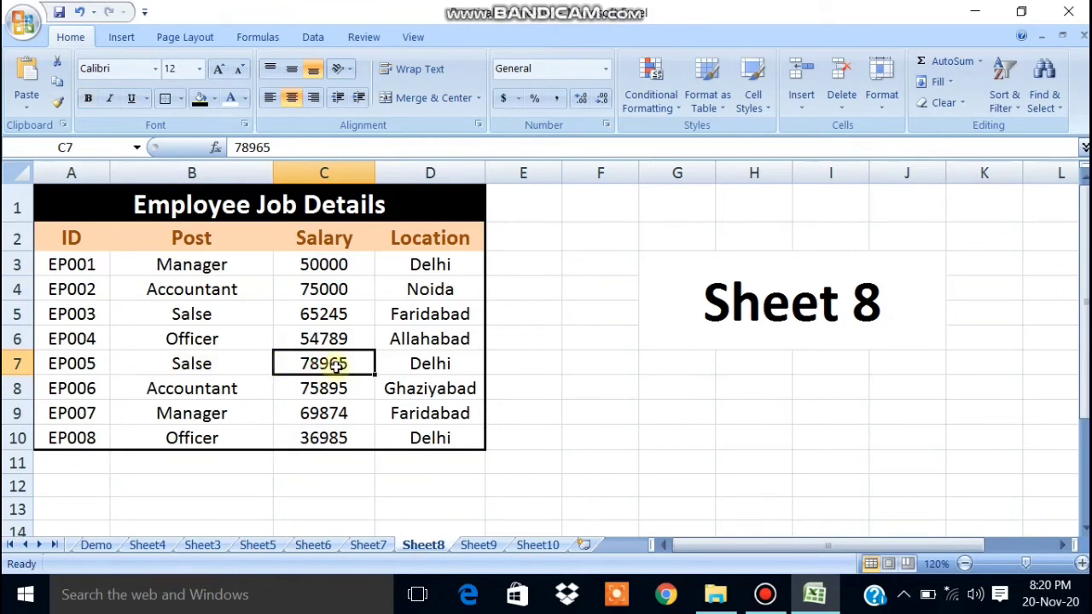
left_click(535, 546)
left_click(447, 263)
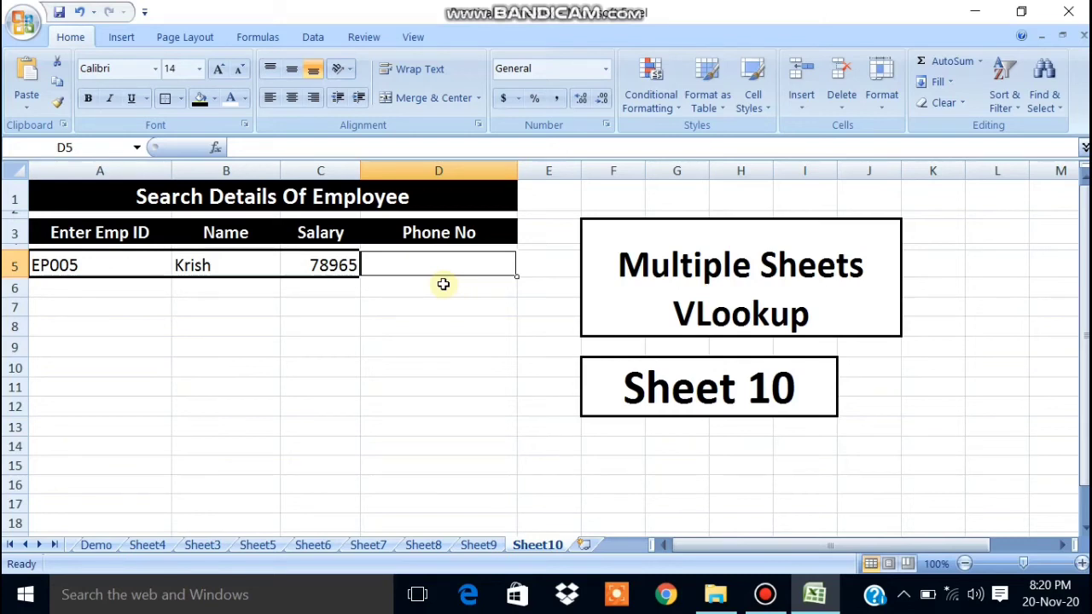
Begin D5's formula as =VLOOKUP($A$5, with the Emp ID locked.
type("=")
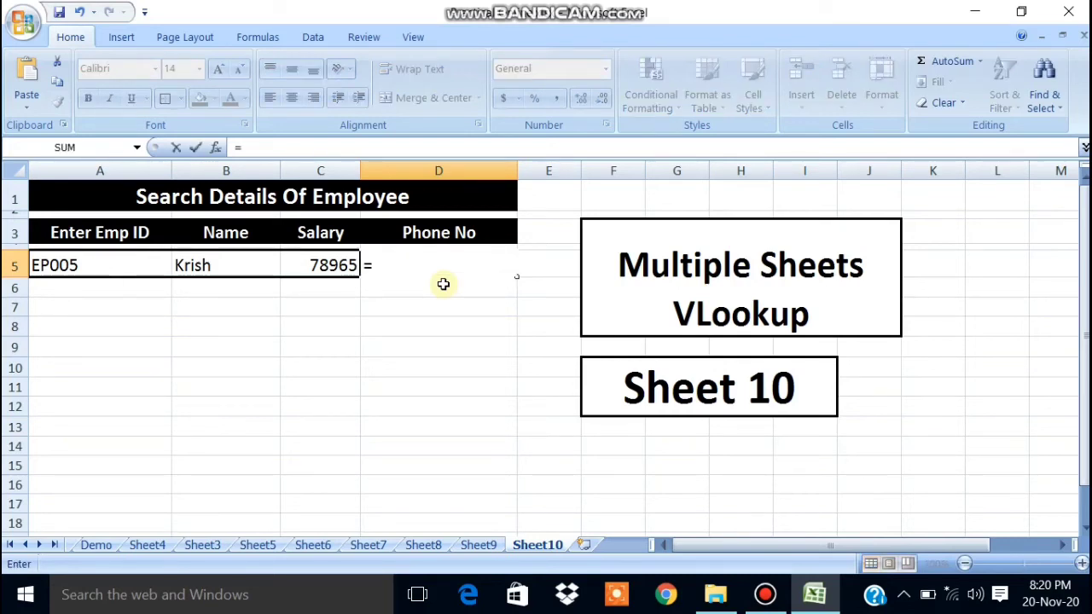
type("Vloo")
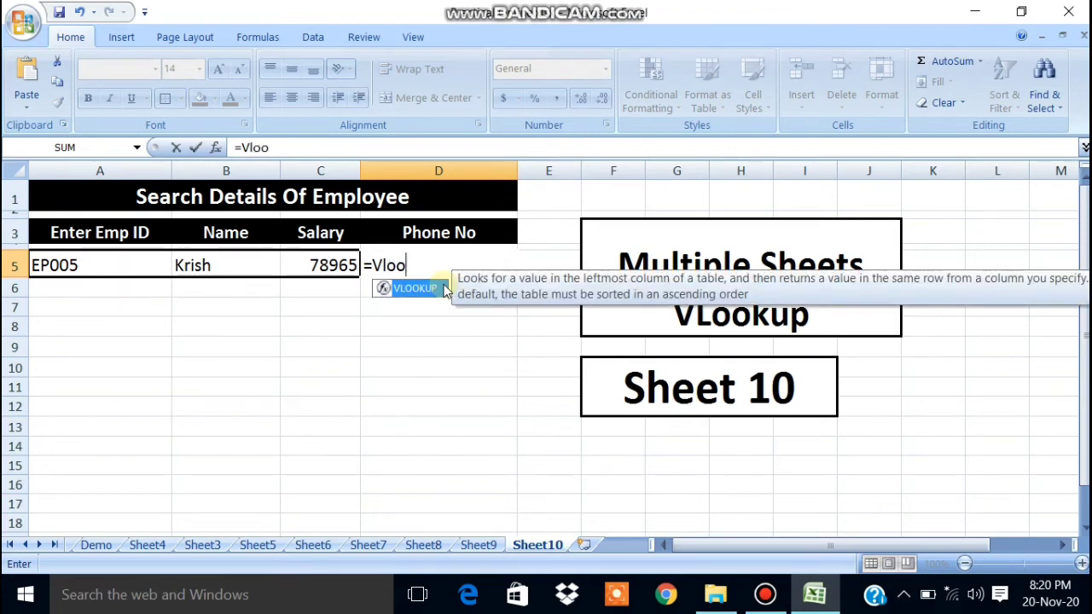
type("kp")
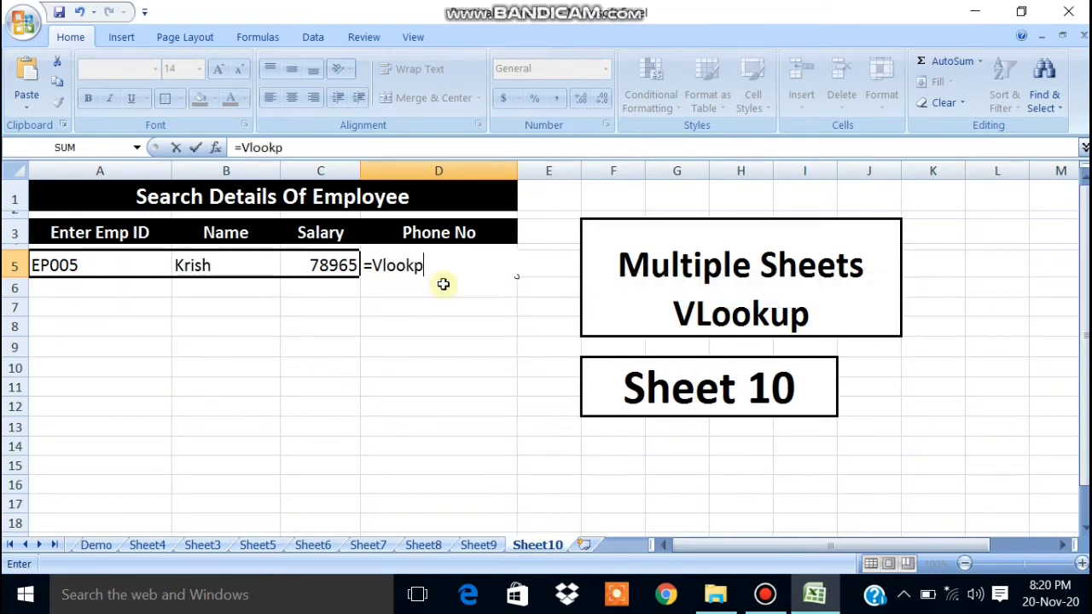
key("BackSpace")
type("up(")
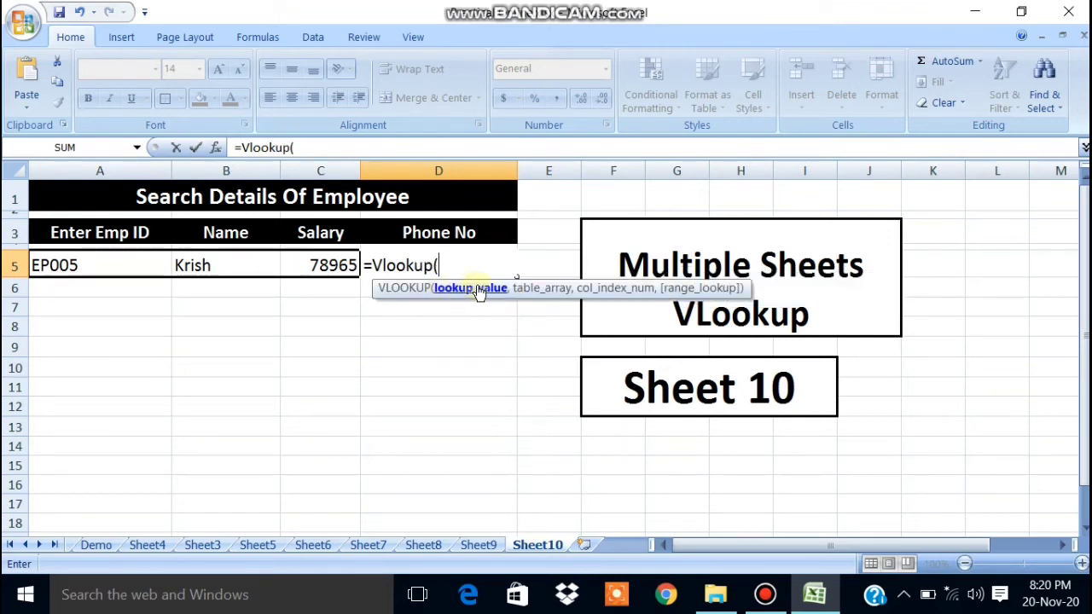
left_click(64, 268)
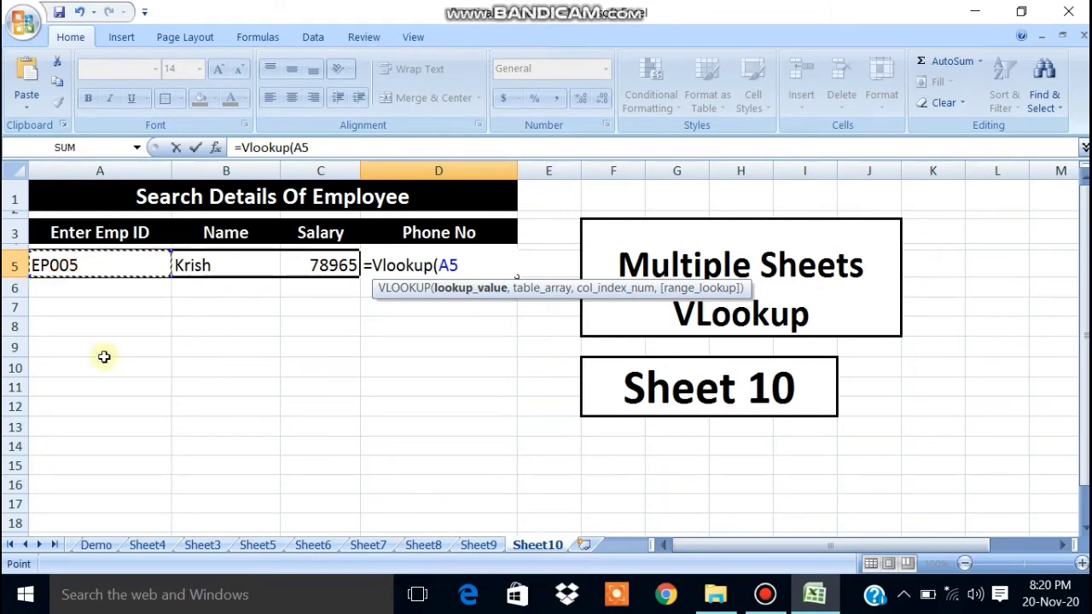
key("F4")
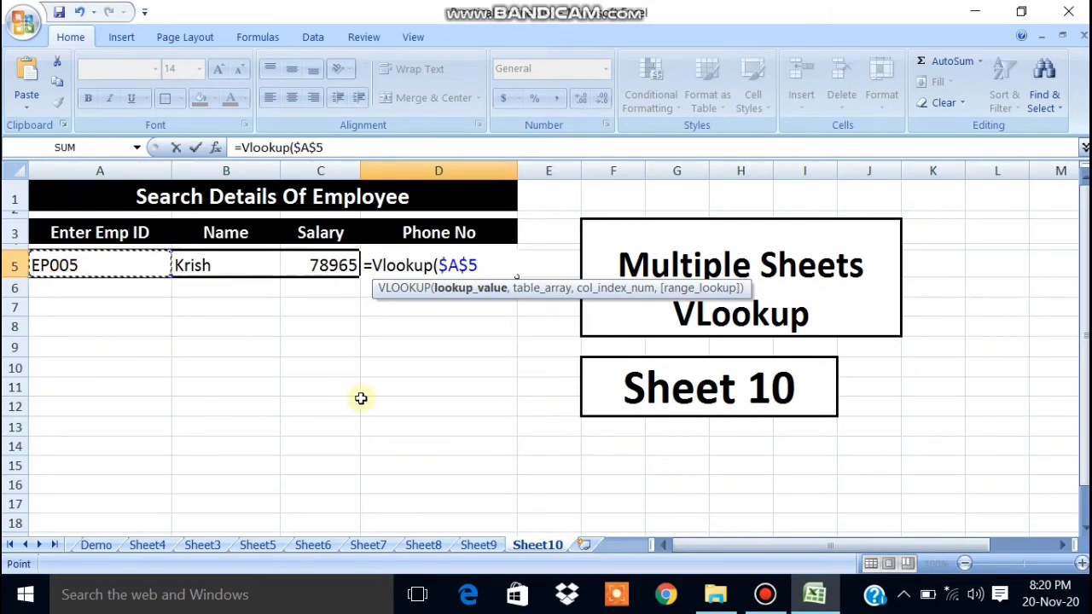
type(",")
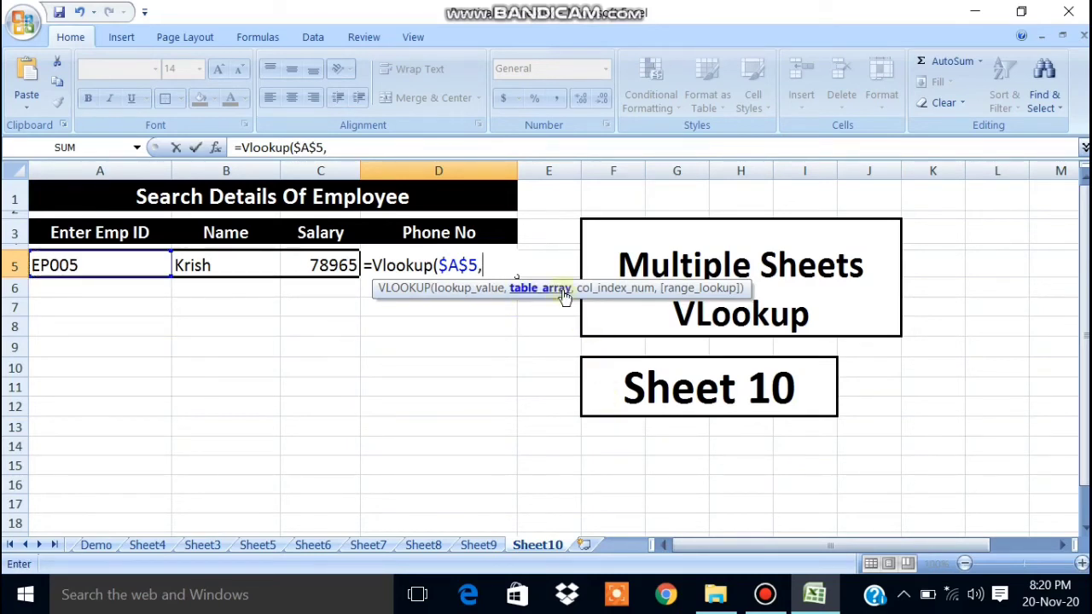
Add Sheet9's contact table A2:C10 as the lookup range, fixing the sheet reference.
left_click(476, 548)
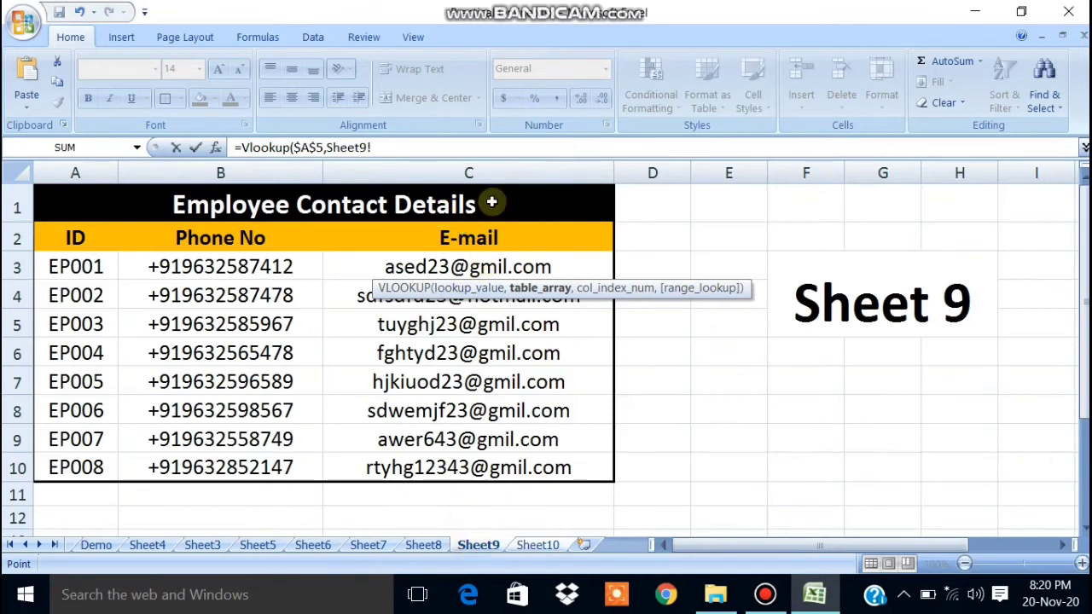
left_click_drag(70, 250, 446, 458)
left_click(537, 546)
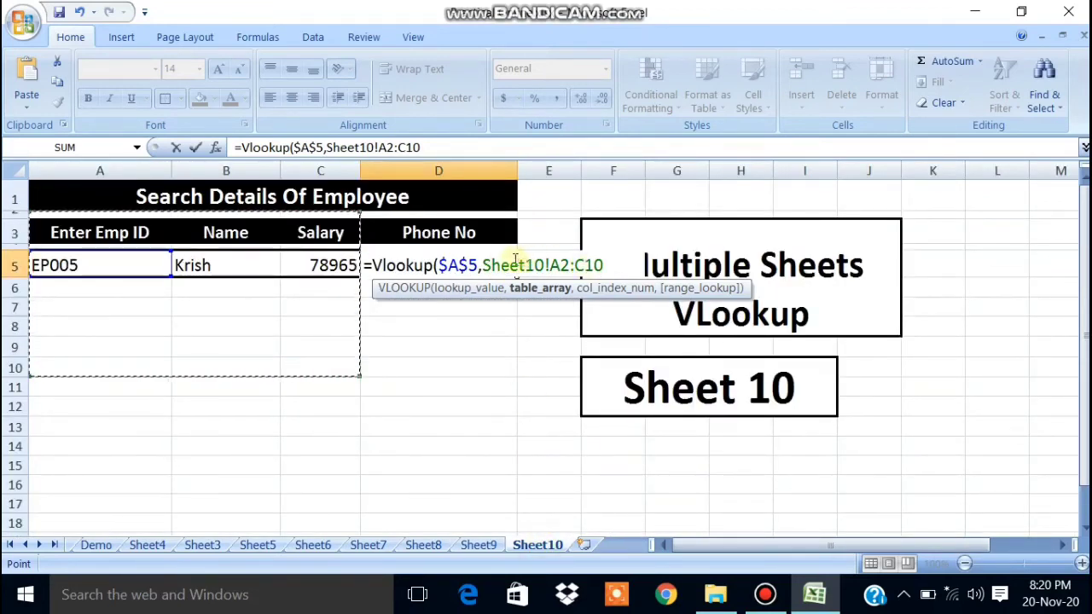
left_click(546, 266)
key("BackSpace")
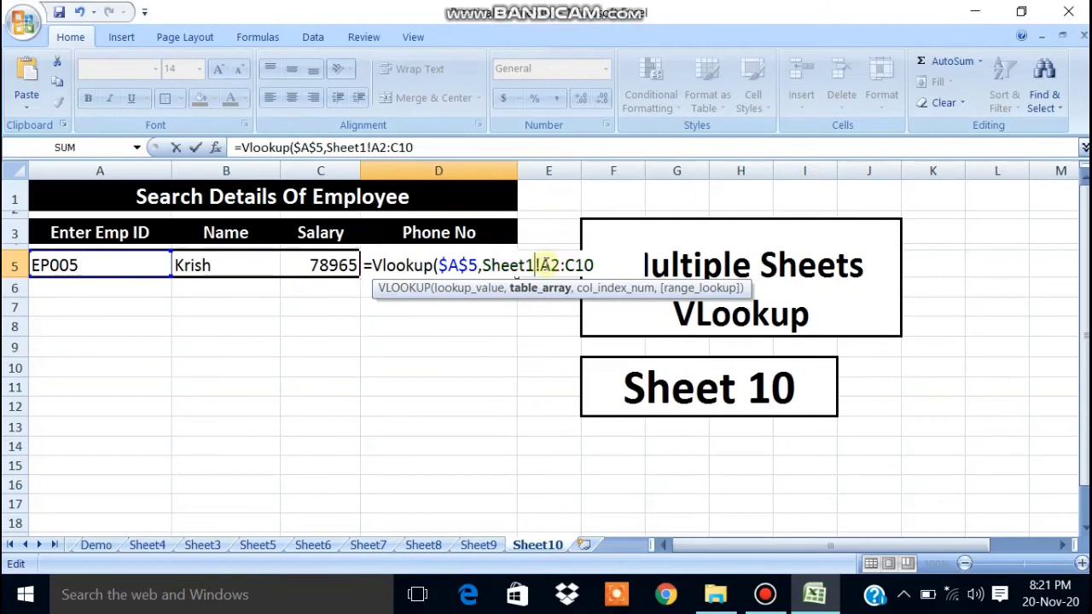
key("BackSpace")
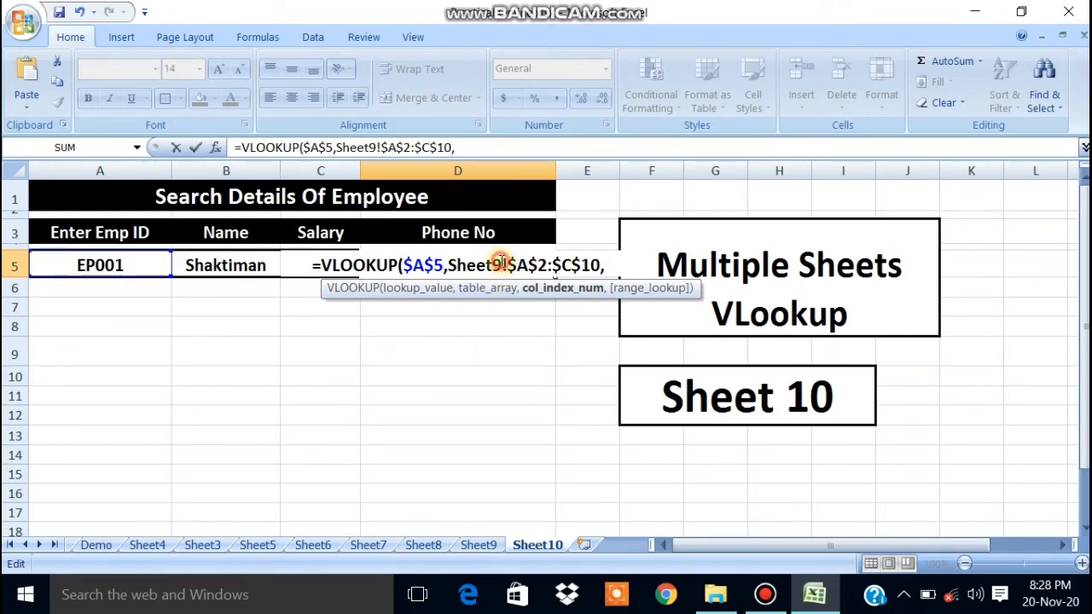
left_click(492, 265)
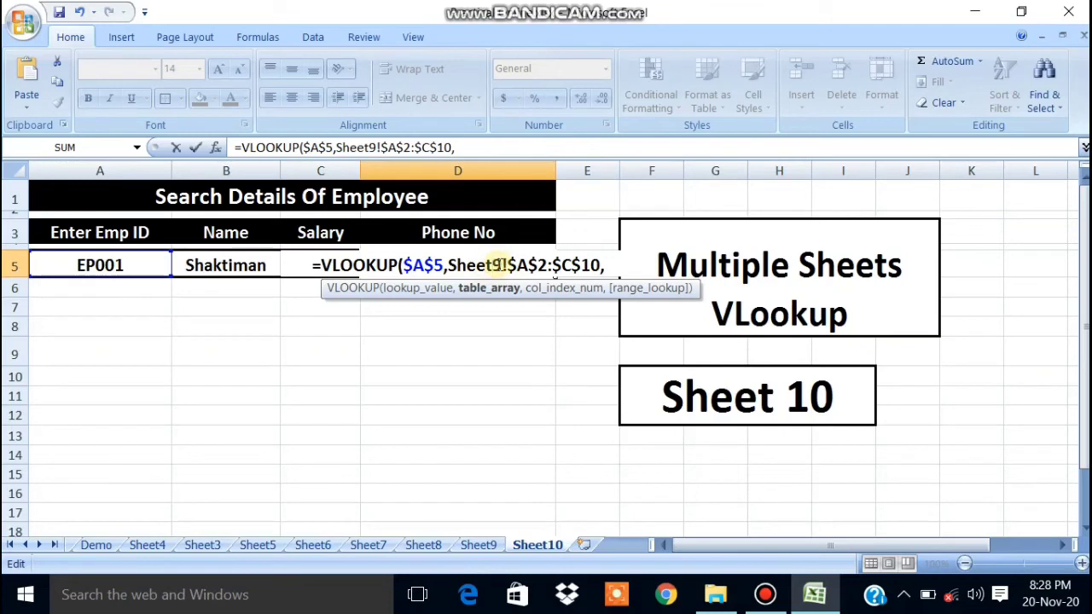
left_click_drag(503, 265, 492, 265)
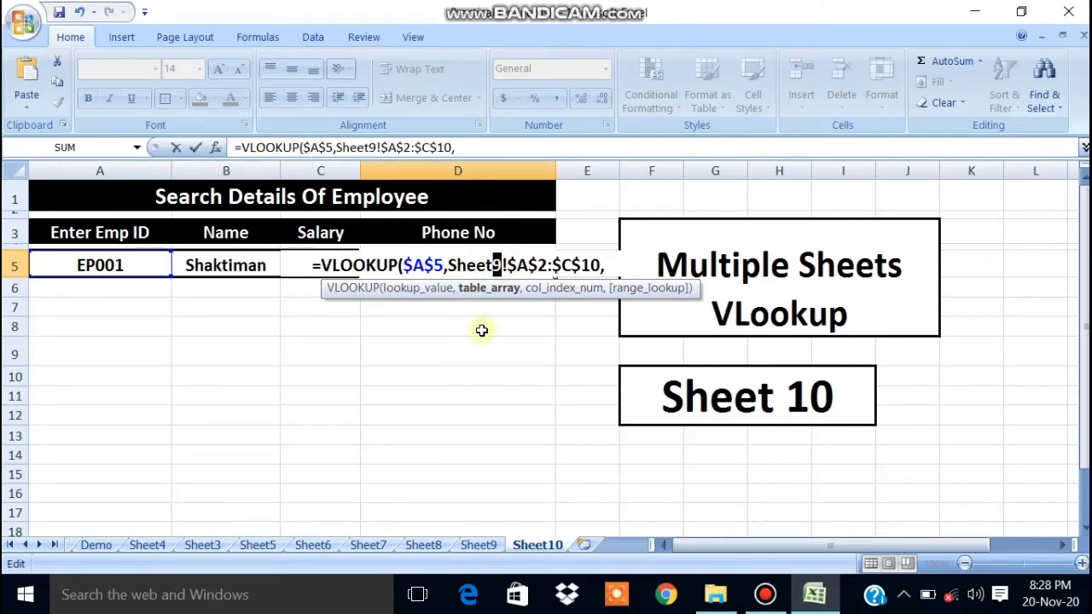
left_click(483, 327)
Reopen the Phone No formula and remove an accidental D18 reference.
left_click(442, 264)
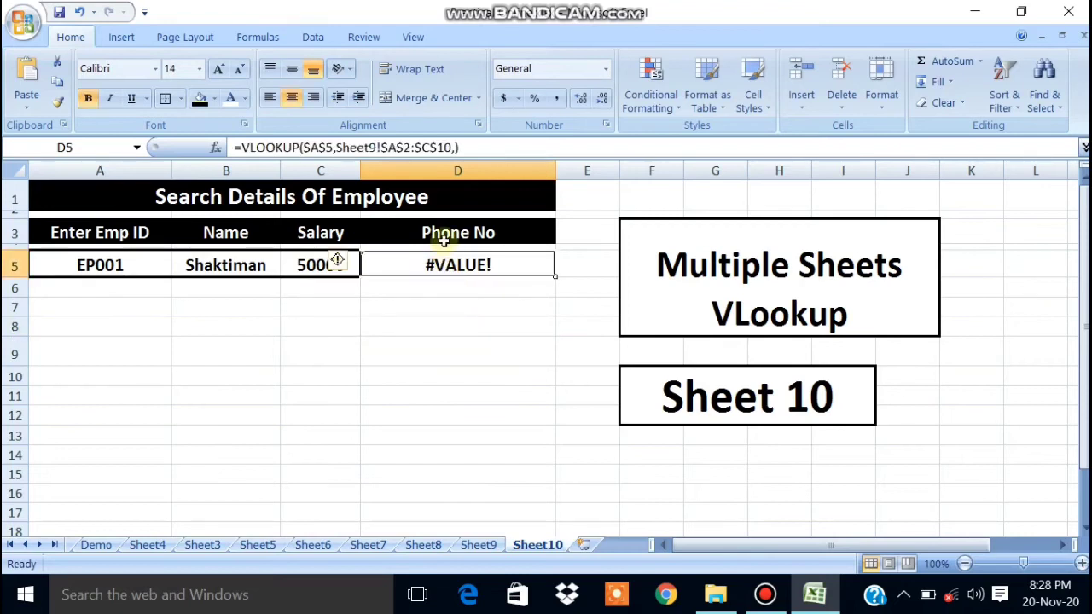
double_click(443, 266)
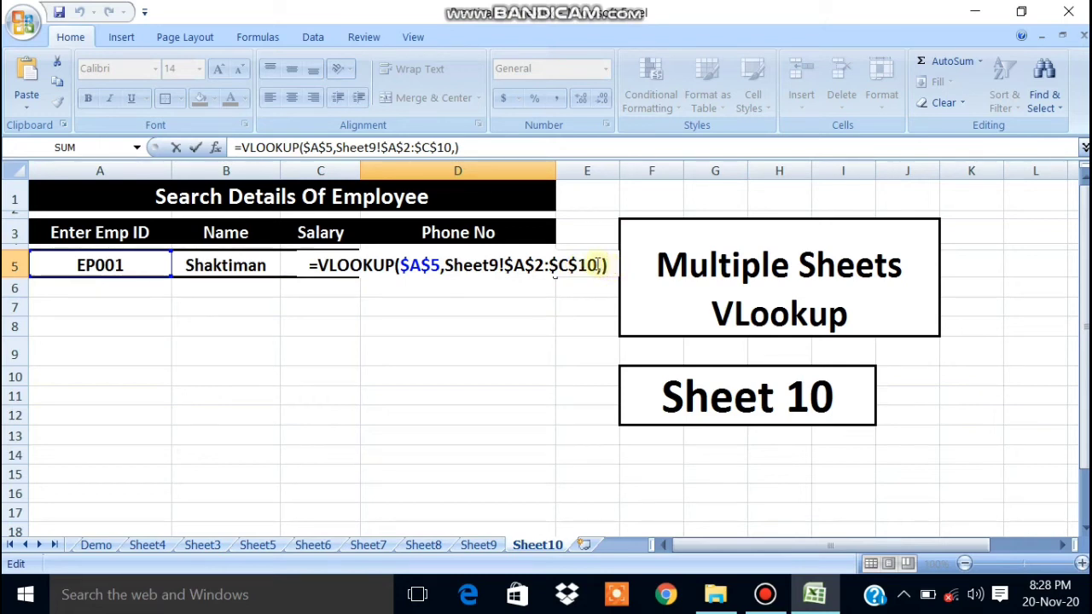
left_click(600, 265)
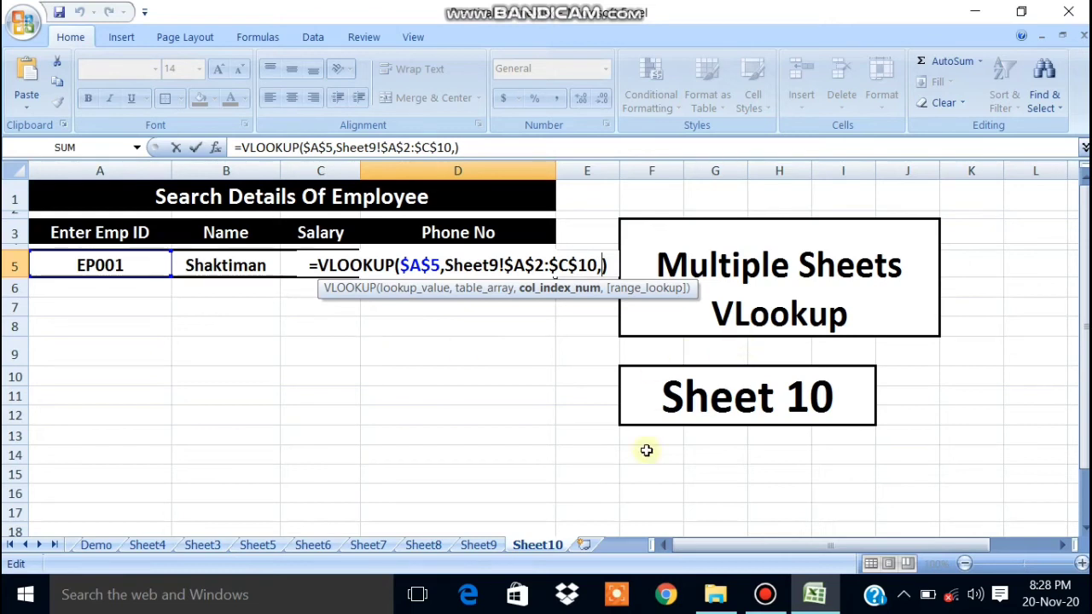
left_click(485, 532)
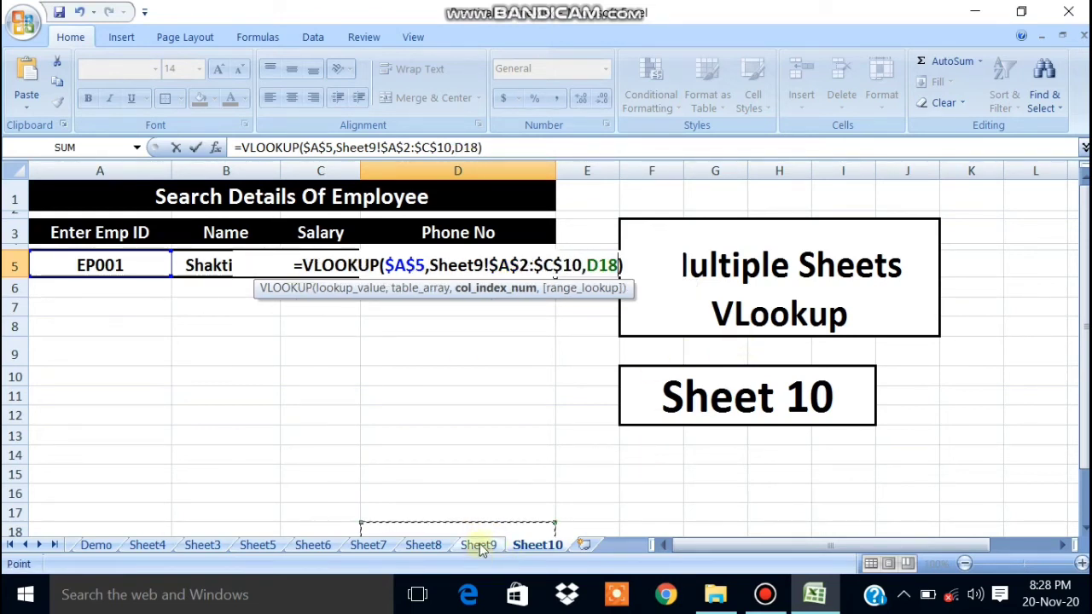
key("BackSpace")
key("BackSpace")
key("BackSpace")
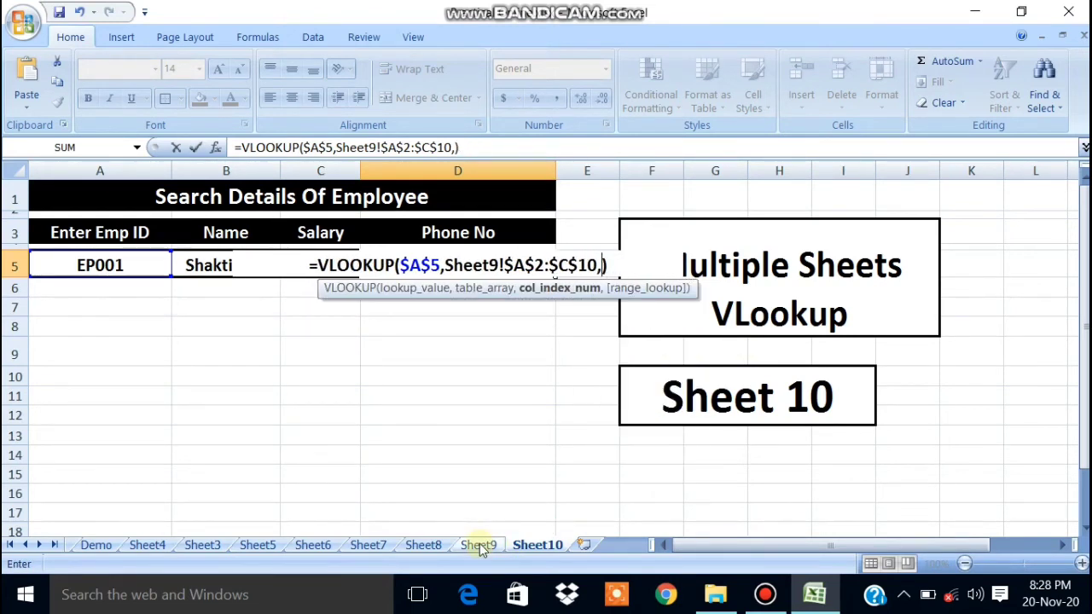
Complete D5 with column 2 and exact match 0, accepting Excel's correction to show EP001's phone number.
left_click(479, 546)
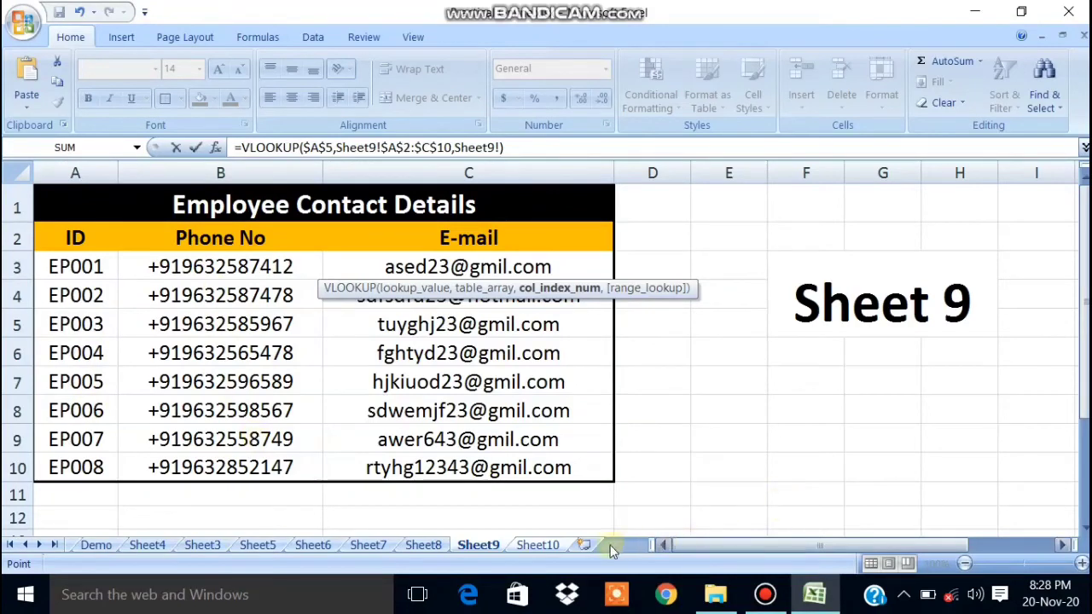
left_click(554, 545)
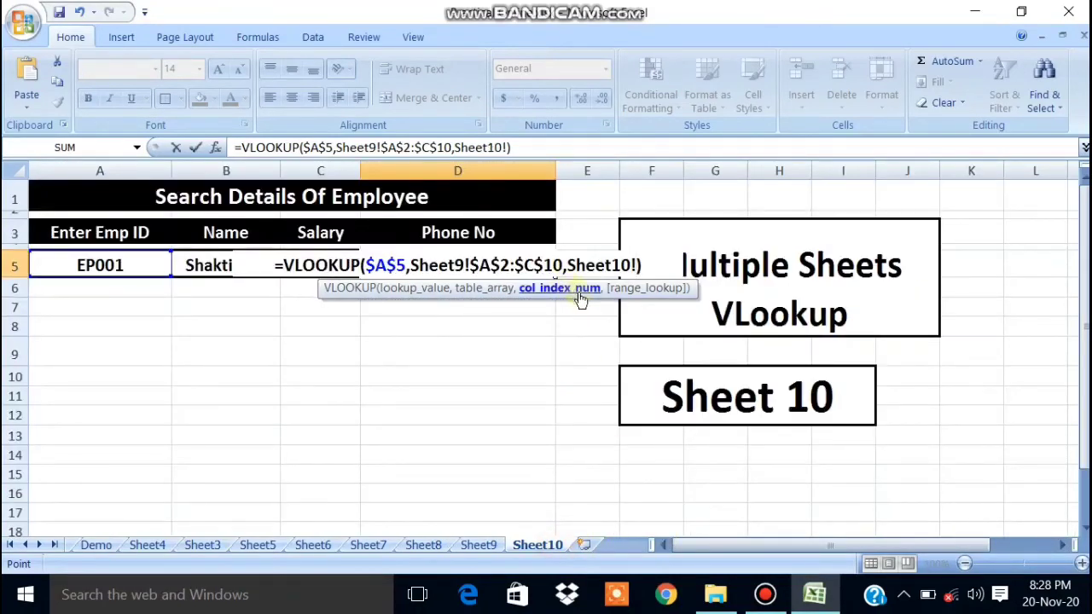
key("BackSpace")
key("BackSpace")
key("BackSpace")
key("BackSpace")
key("BackSpace")
key("BackSpace")
key("BackSpace")
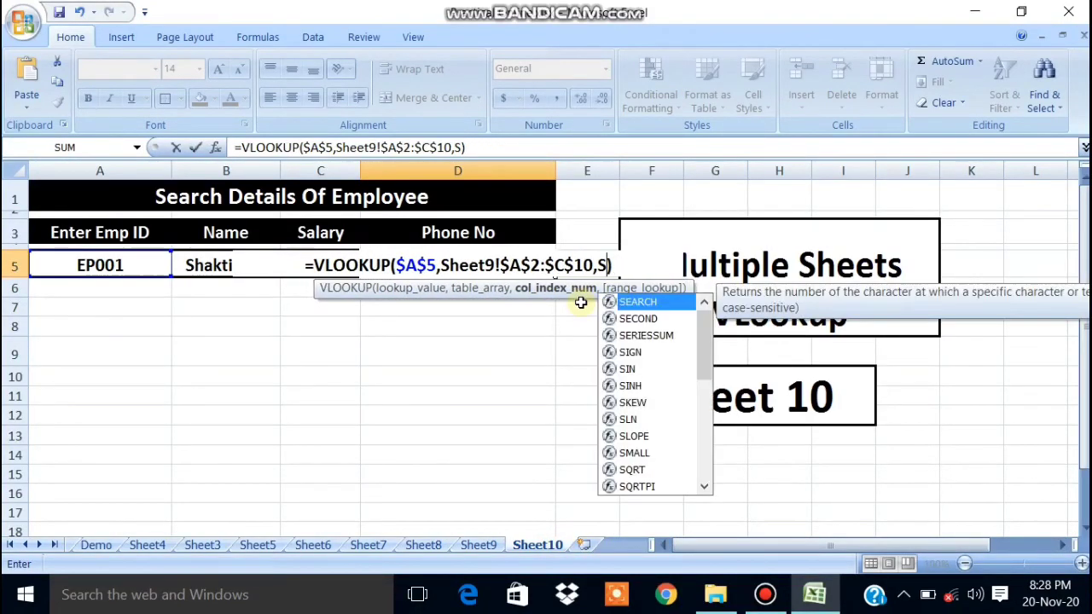
key("BackSpace")
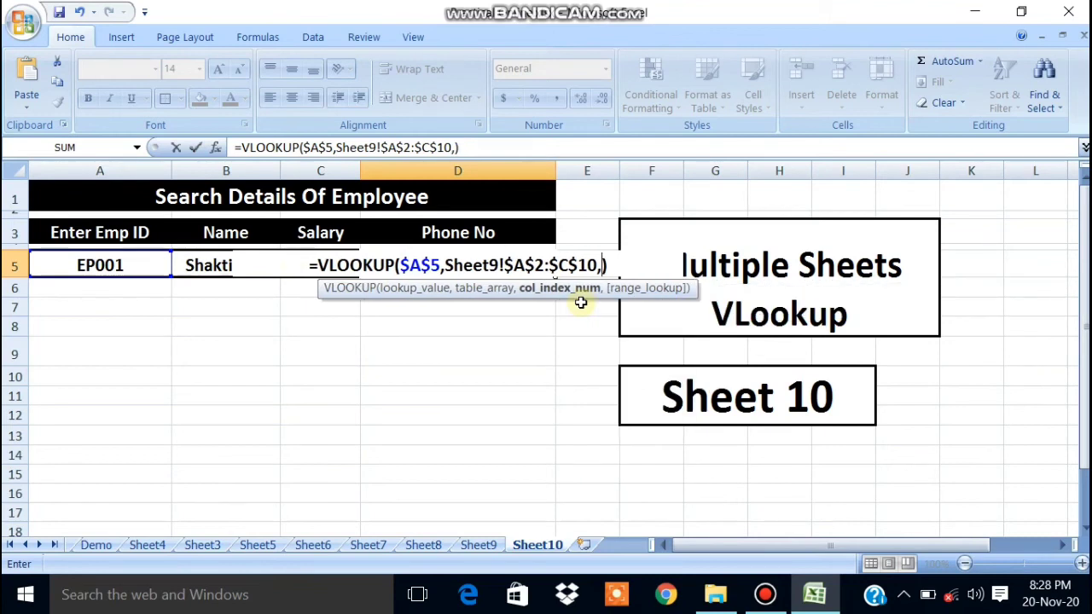
type("2,")
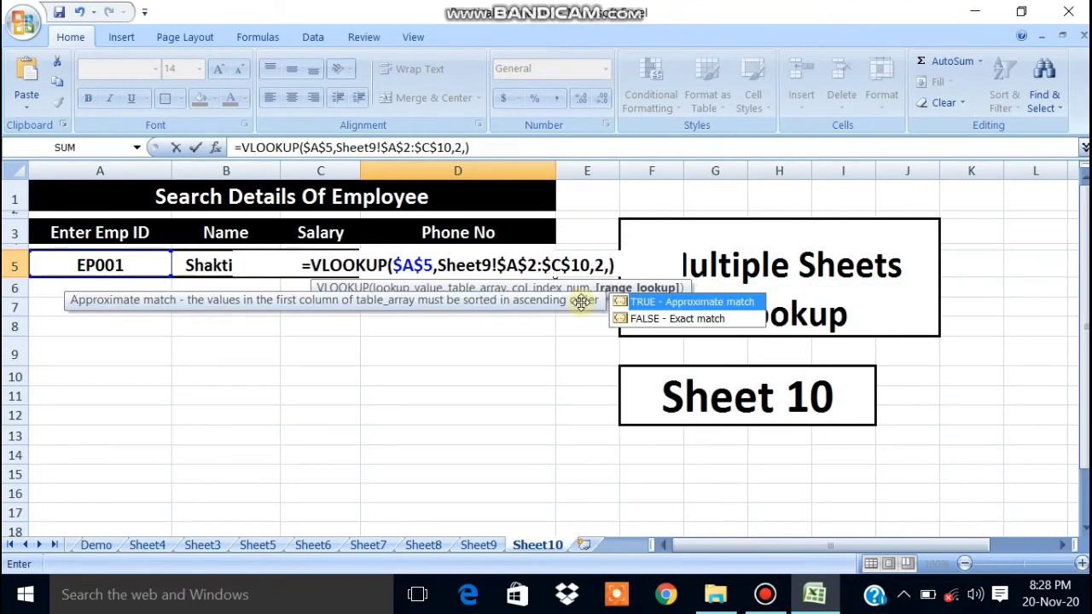
type("0)")
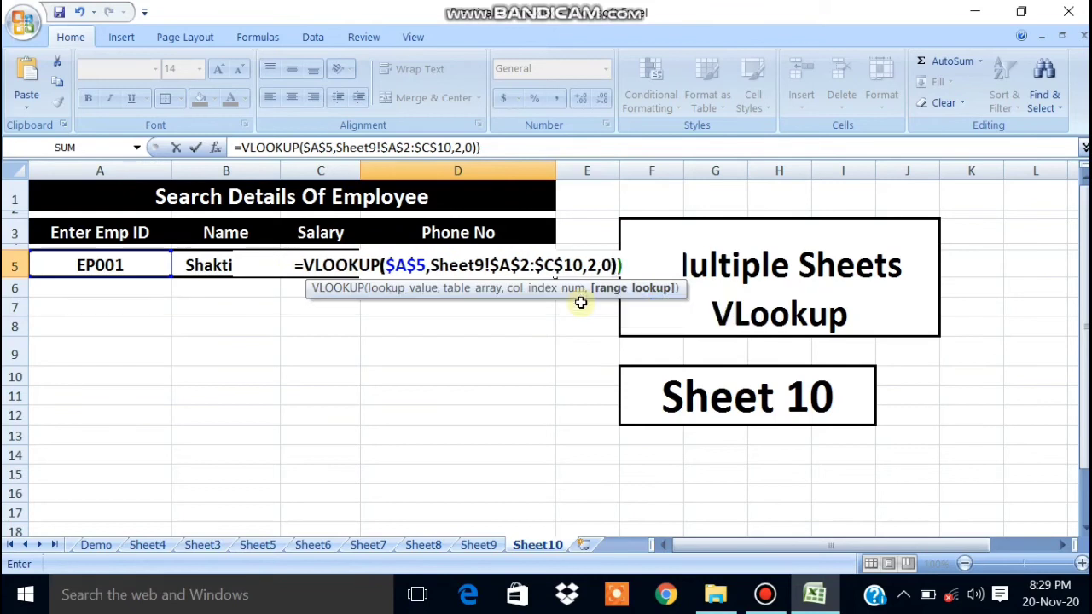
key("Return")
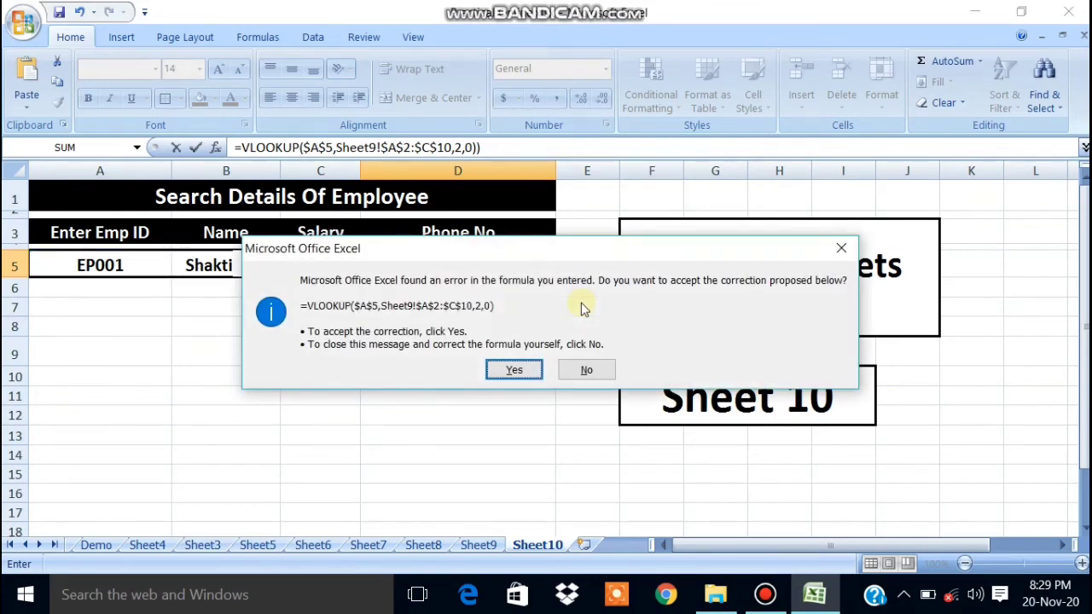
left_click(510, 383)
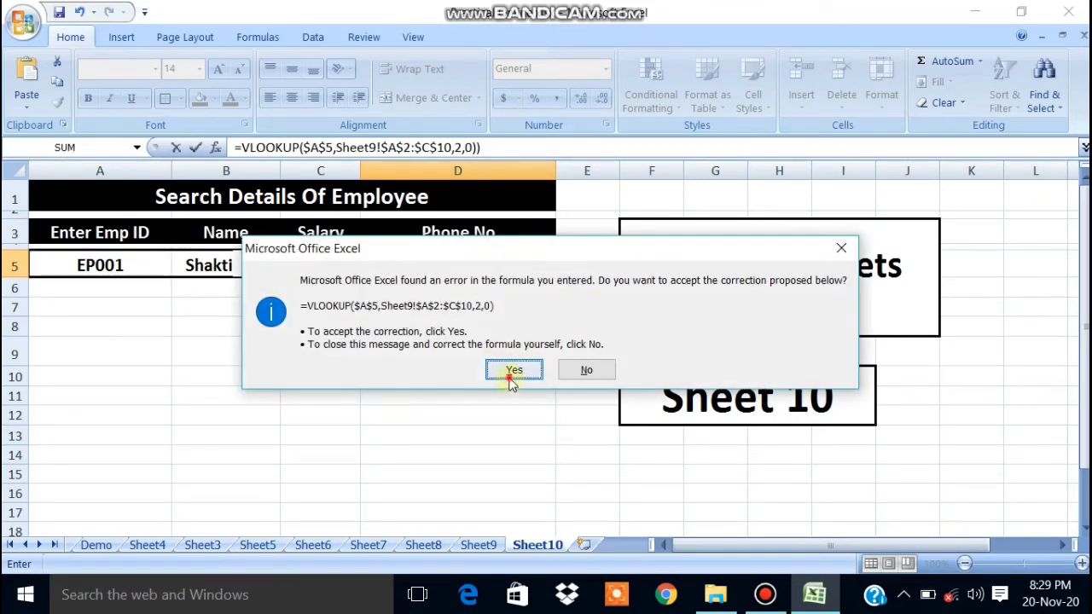
left_click(473, 346)
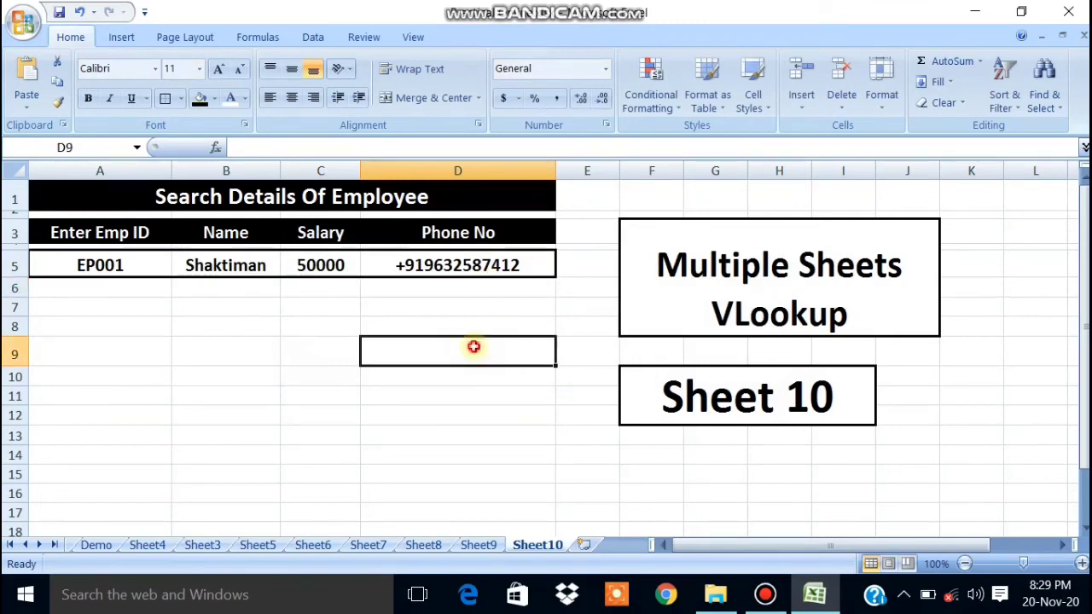
Inspect the Phone No lookup formula in D5 without changing it.
left_click(482, 262)
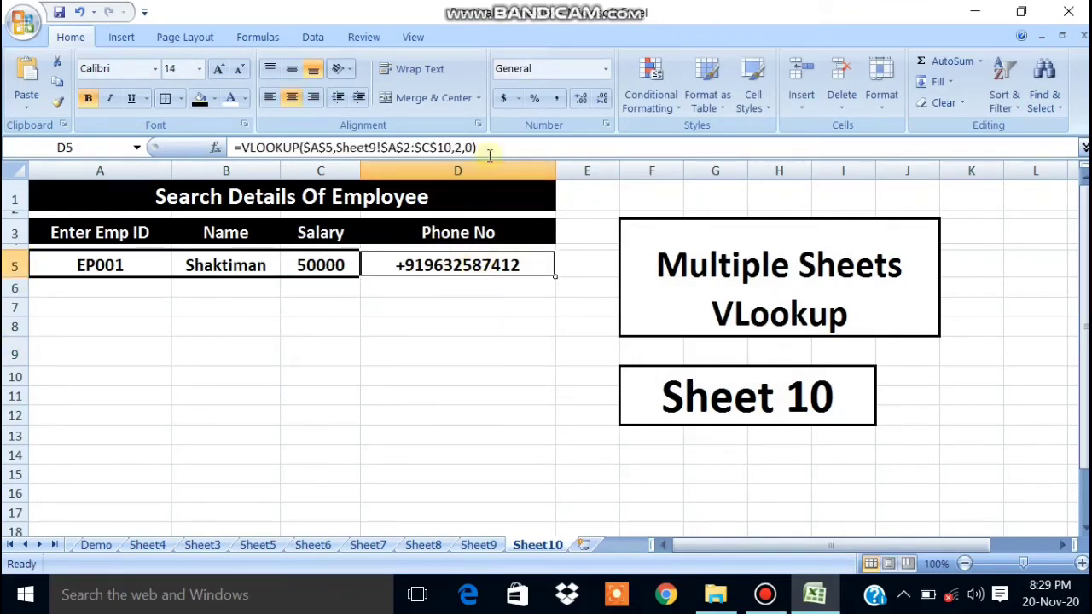
left_click_drag(484, 148, 292, 104)
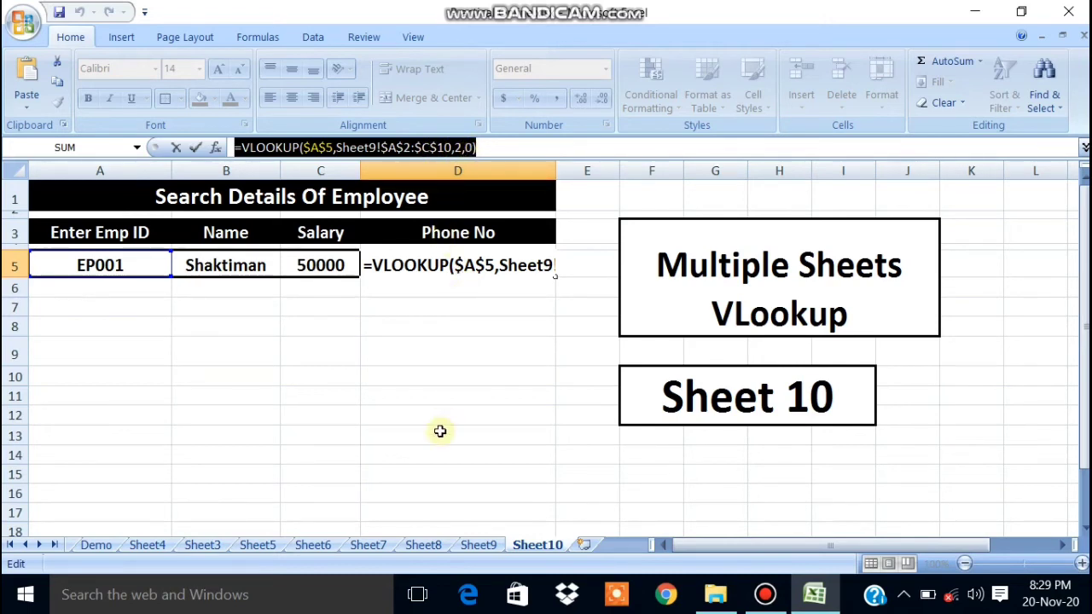
key("Return")
left_click(440, 354)
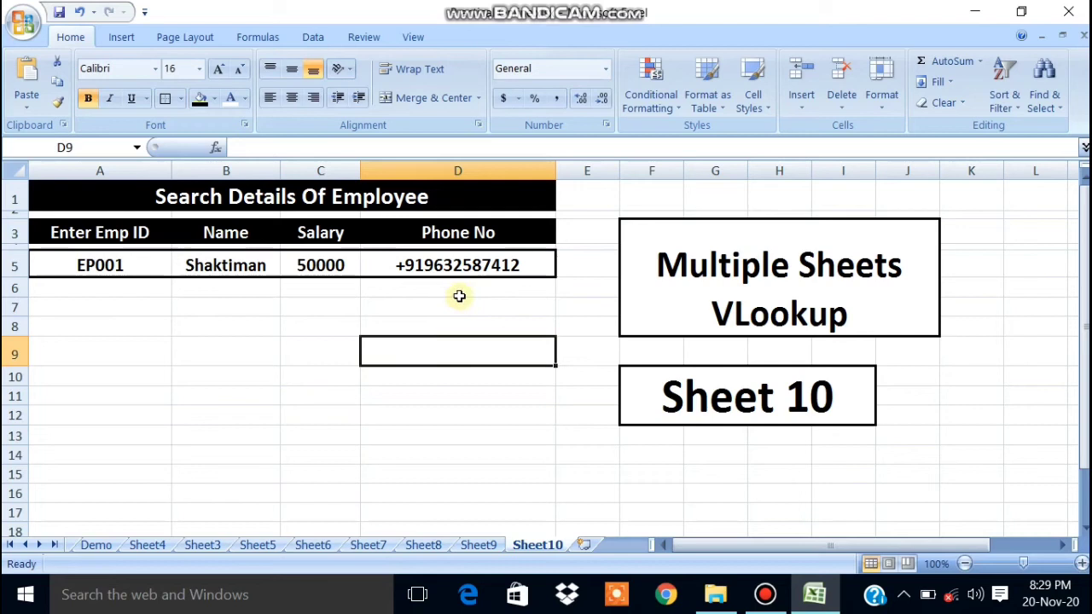
Change the Emp ID in A5 to EP005, then EP007, so the form refills each time.
left_click(125, 270)
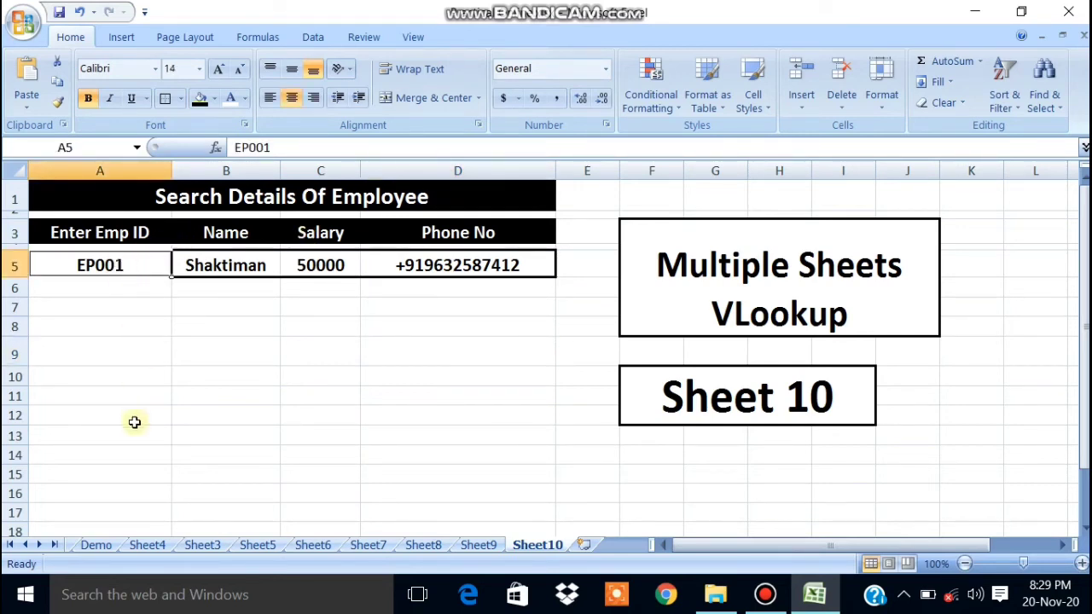
key("F2")
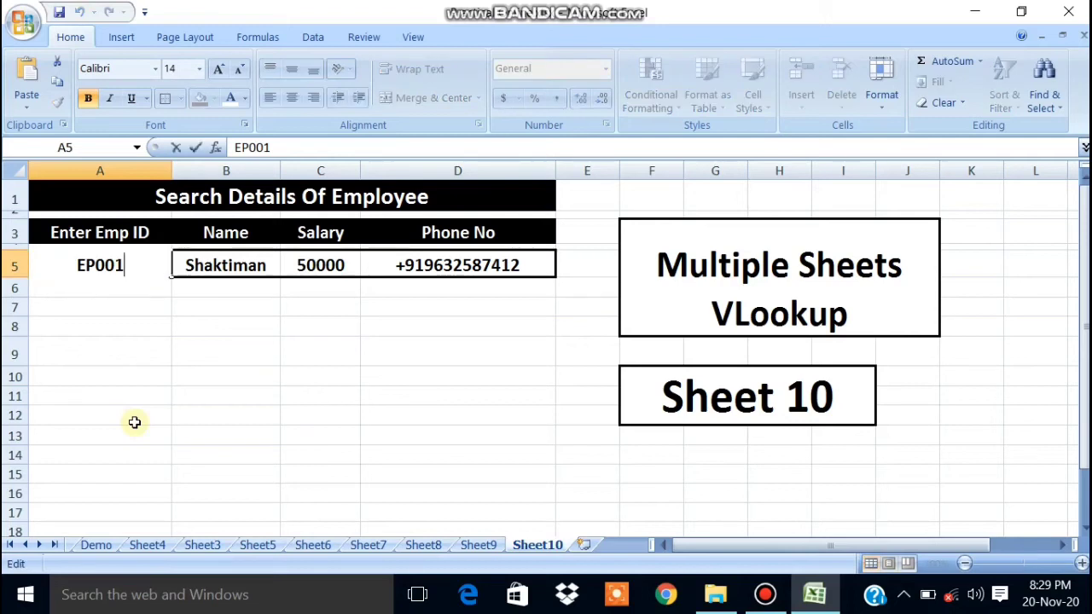
key("BackSpace")
type("5")
key("Return")
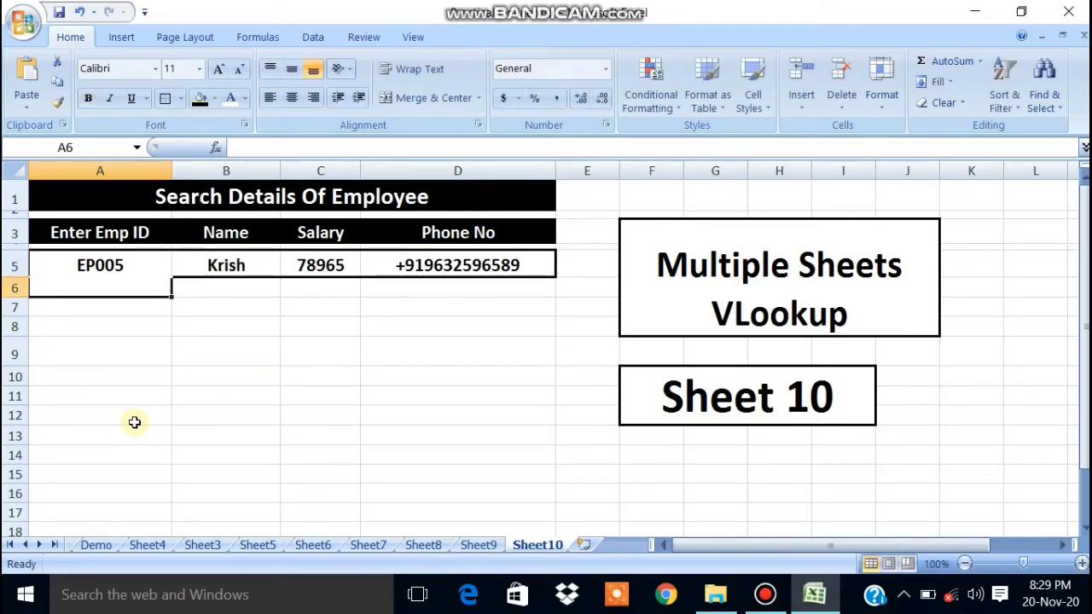
key("Up")
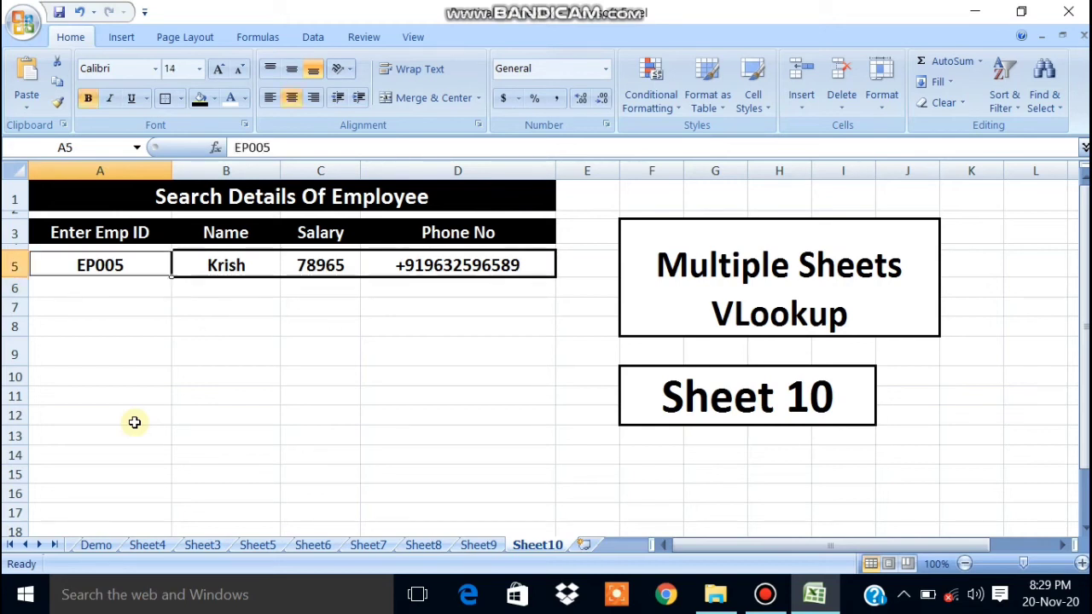
key("F2")
key("BackSpace")
type("7")
key("Return")
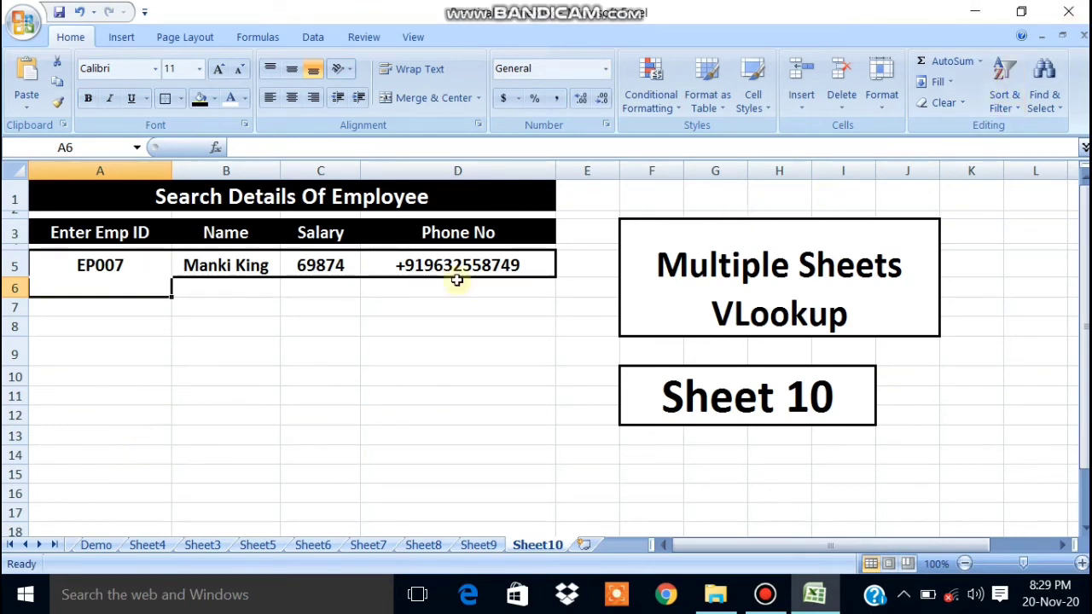
Change the Emp ID to EP002, filling its name, salary 75000 and phone number.
key("F2")
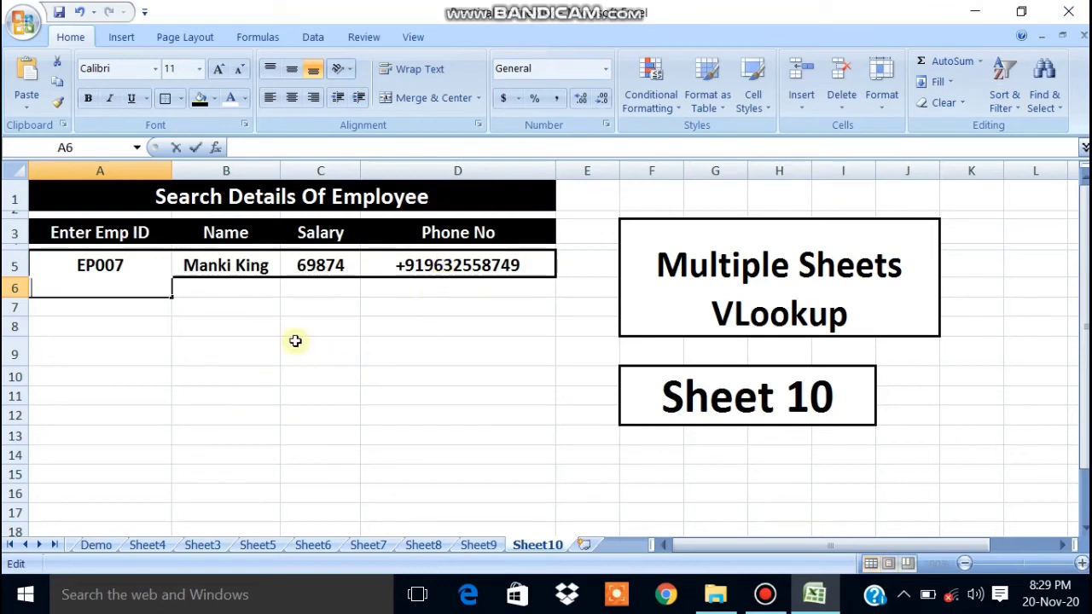
left_click(142, 271)
double_click(142, 271)
key("BackSpace")
type("2")
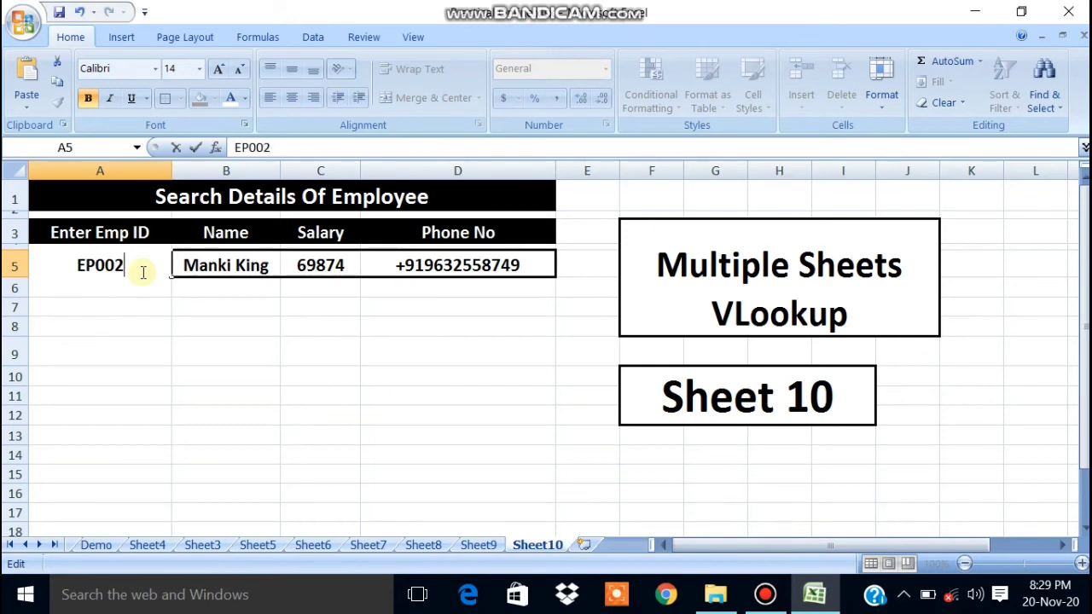
key("Return")
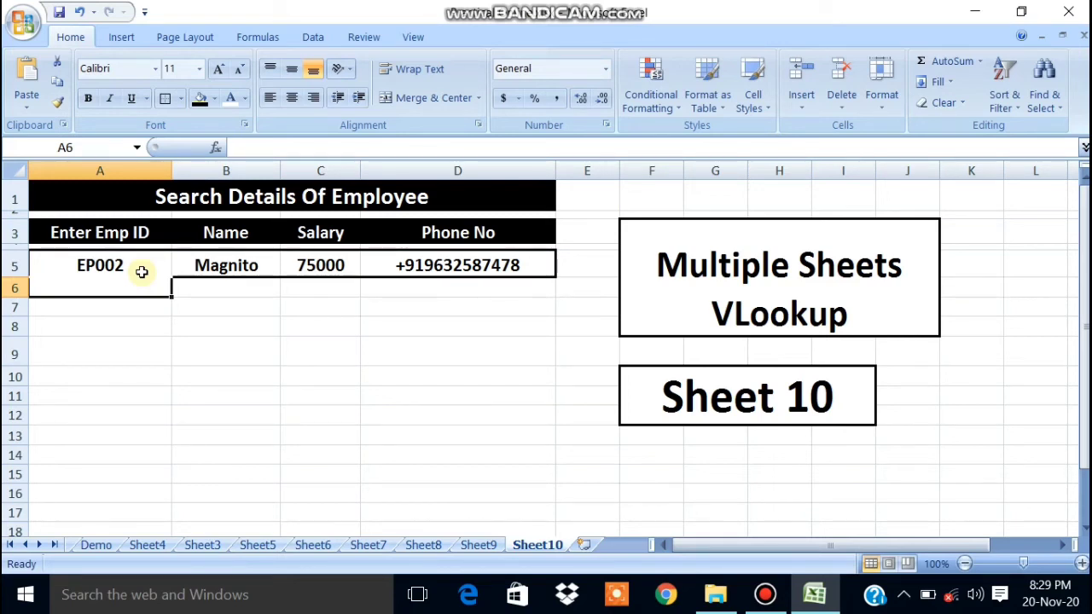
left_click(199, 313)
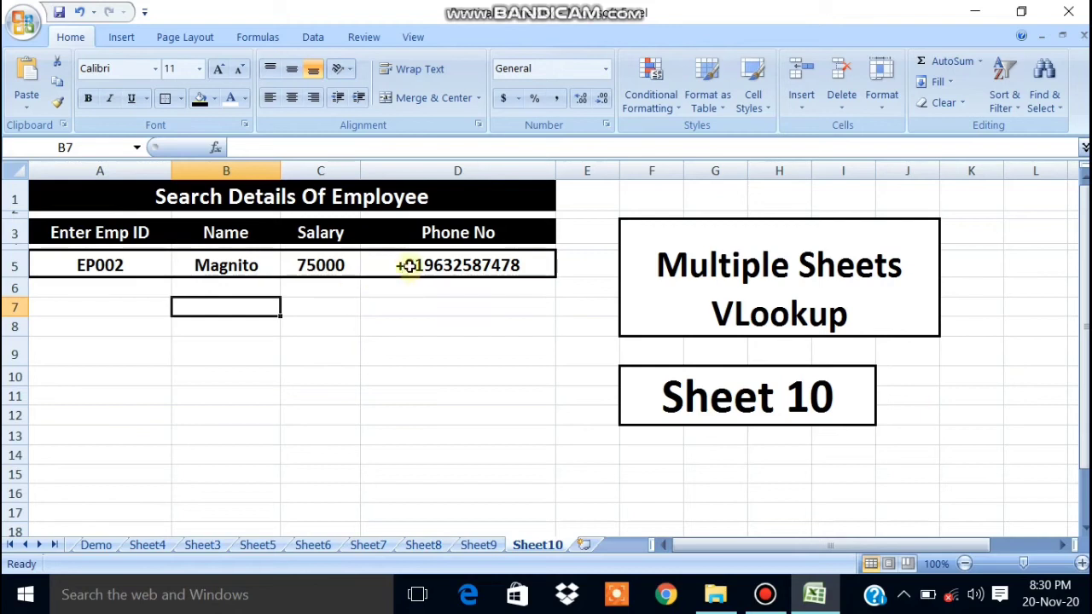
left_click(475, 544)
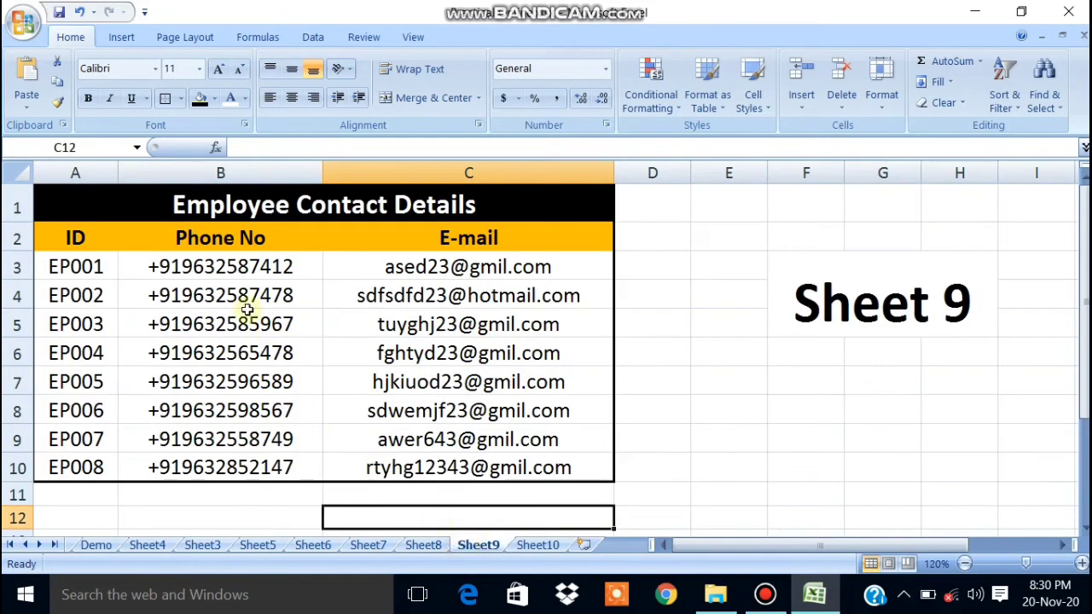
left_click_drag(226, 266, 217, 441)
left_click(203, 290)
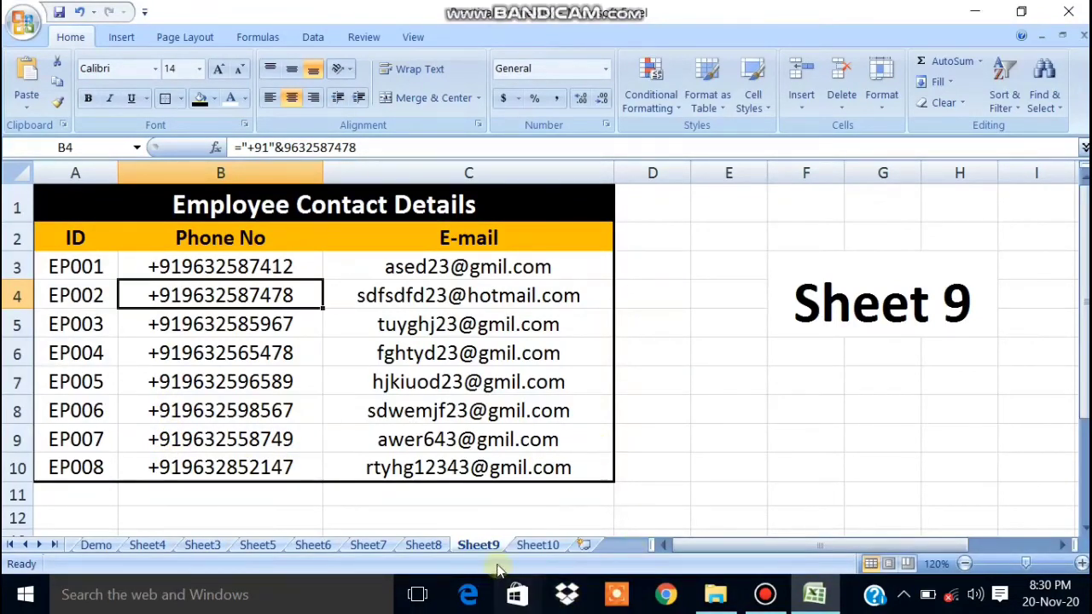
left_click(535, 545)
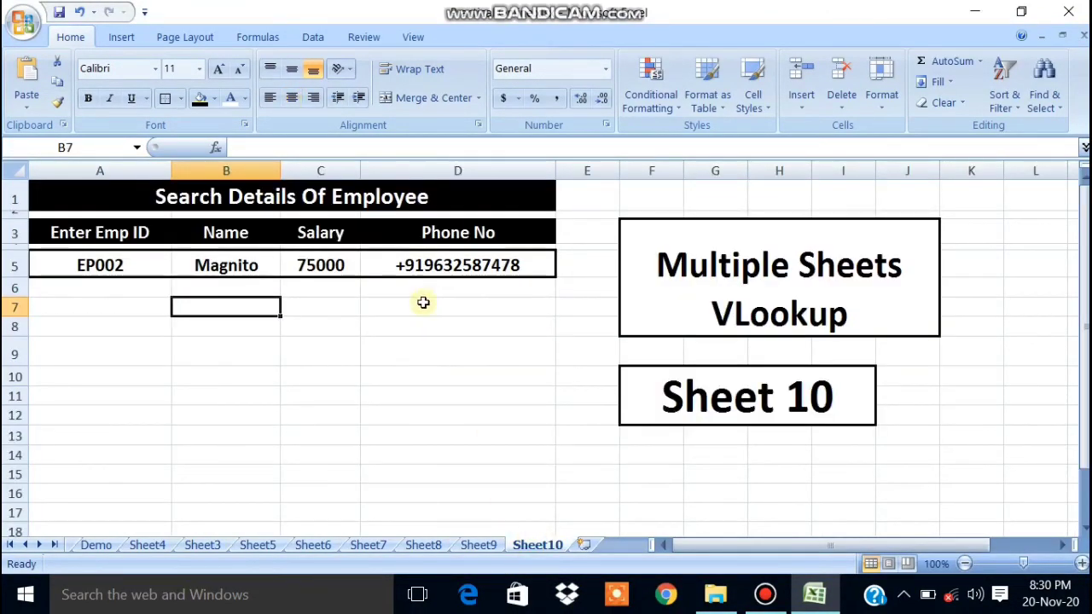
left_click(402, 351)
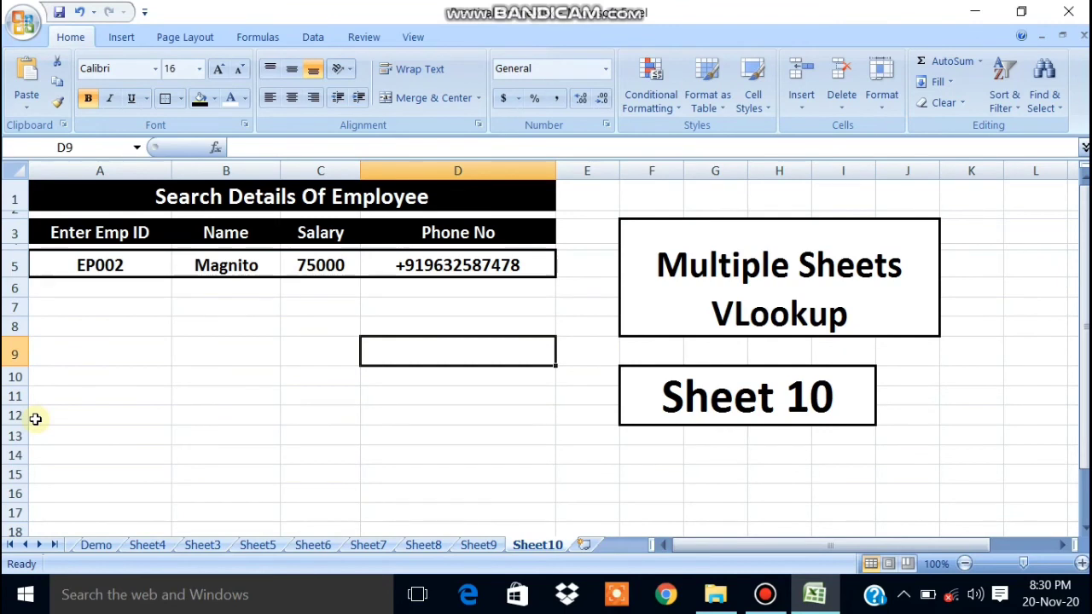
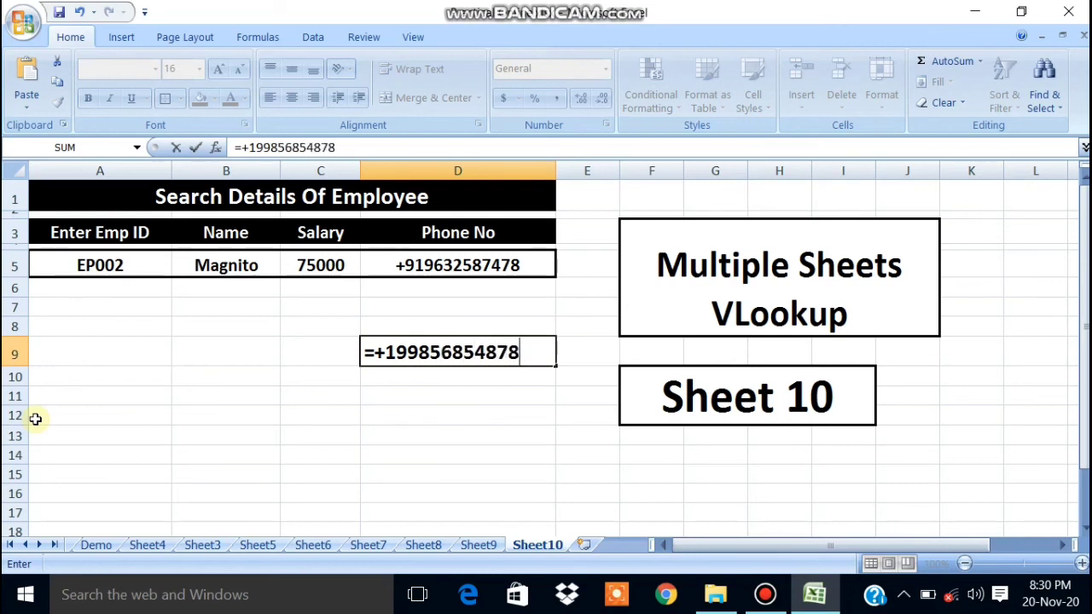
key("Return")
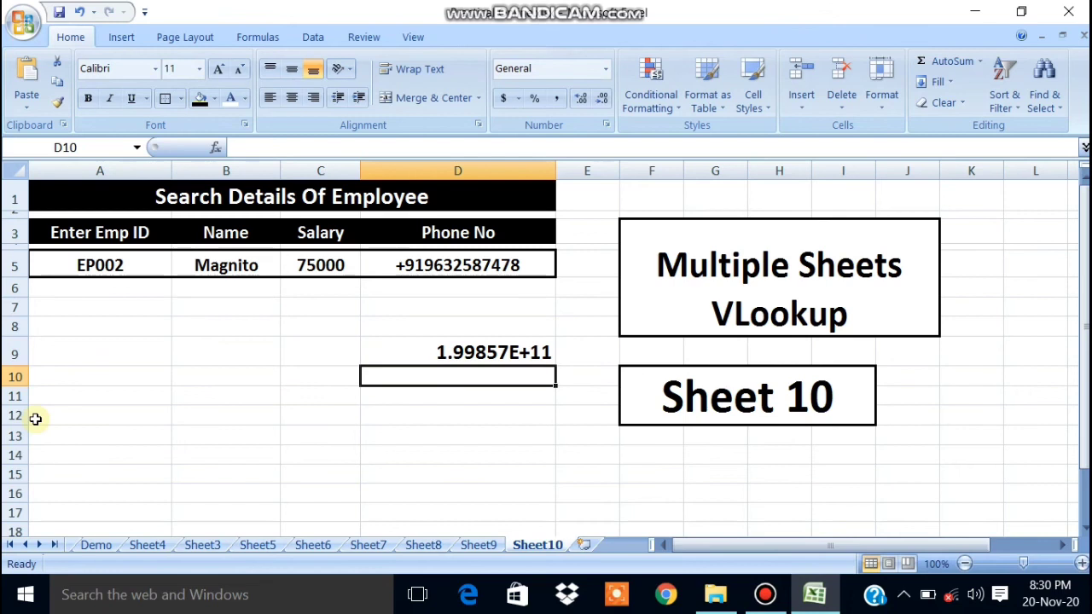
left_click(473, 355)
key("Delete")
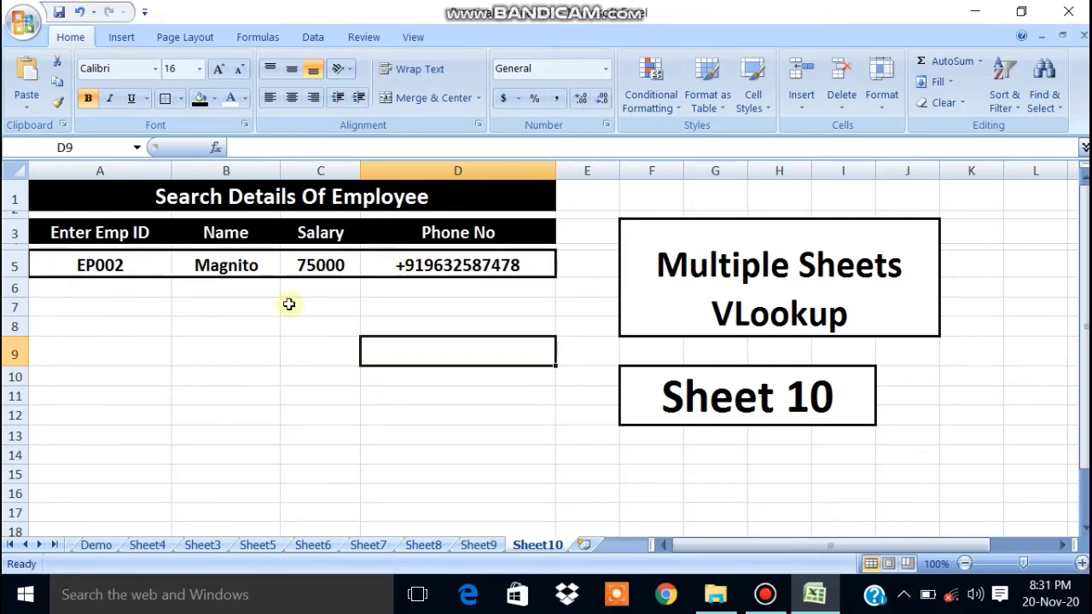
type("=")
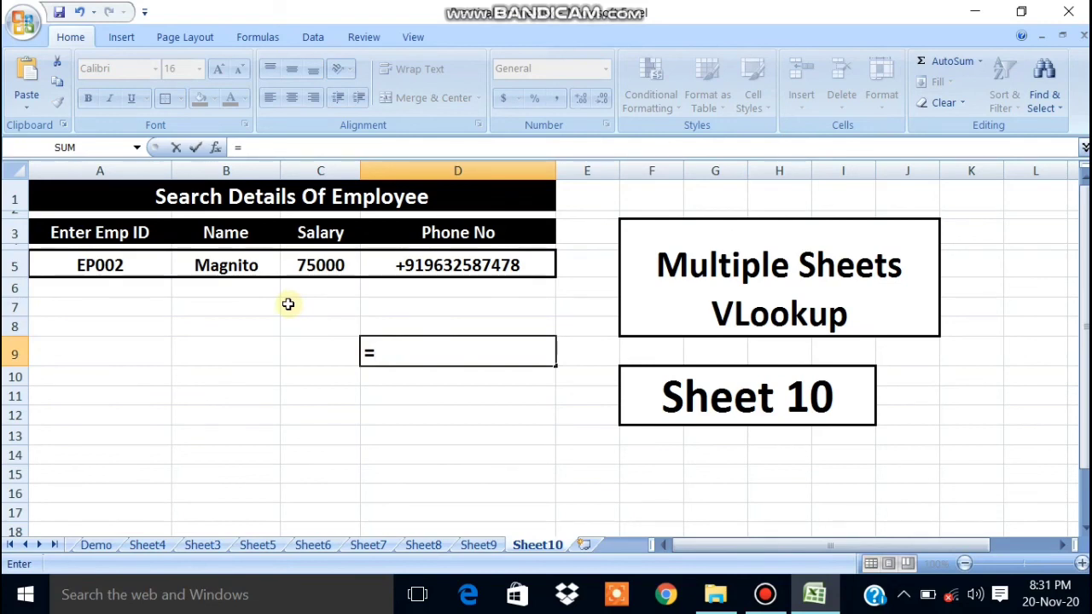
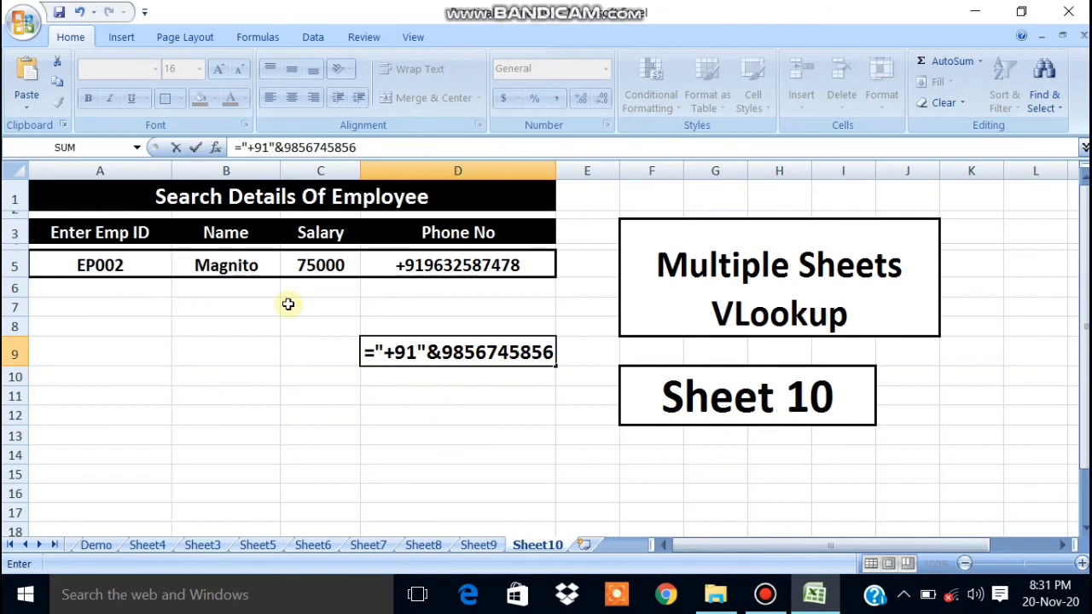
key("Return")
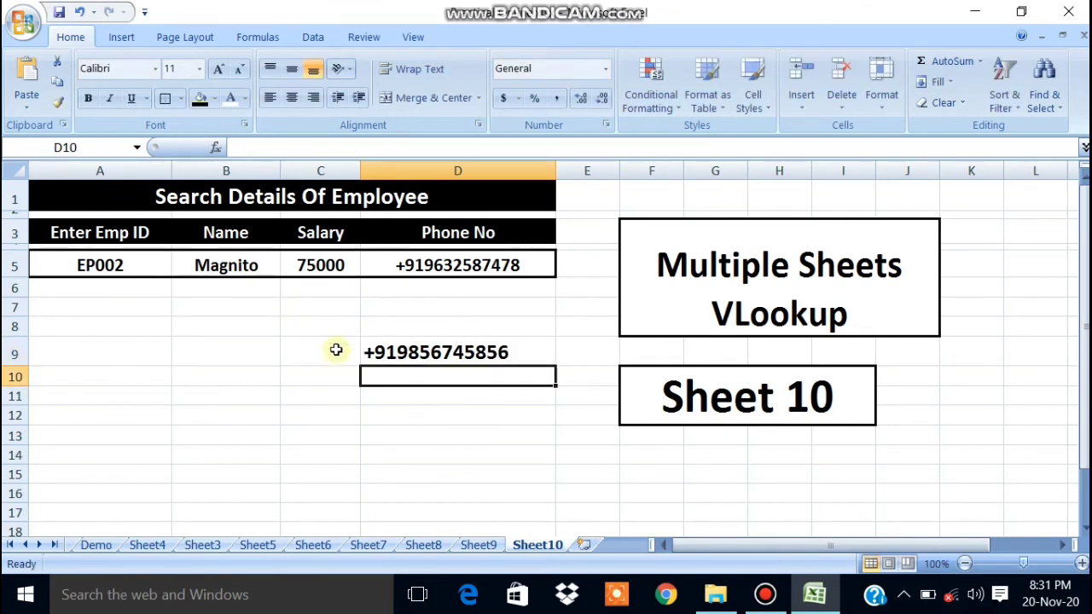
left_click(388, 353)
key("F2")
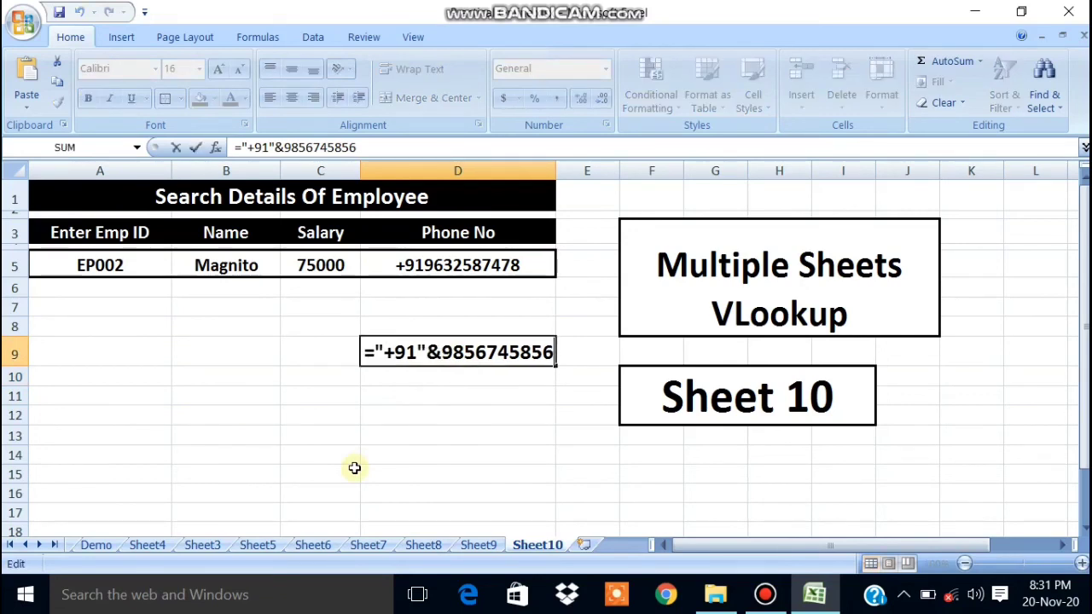
left_click_drag(441, 351, 363, 352)
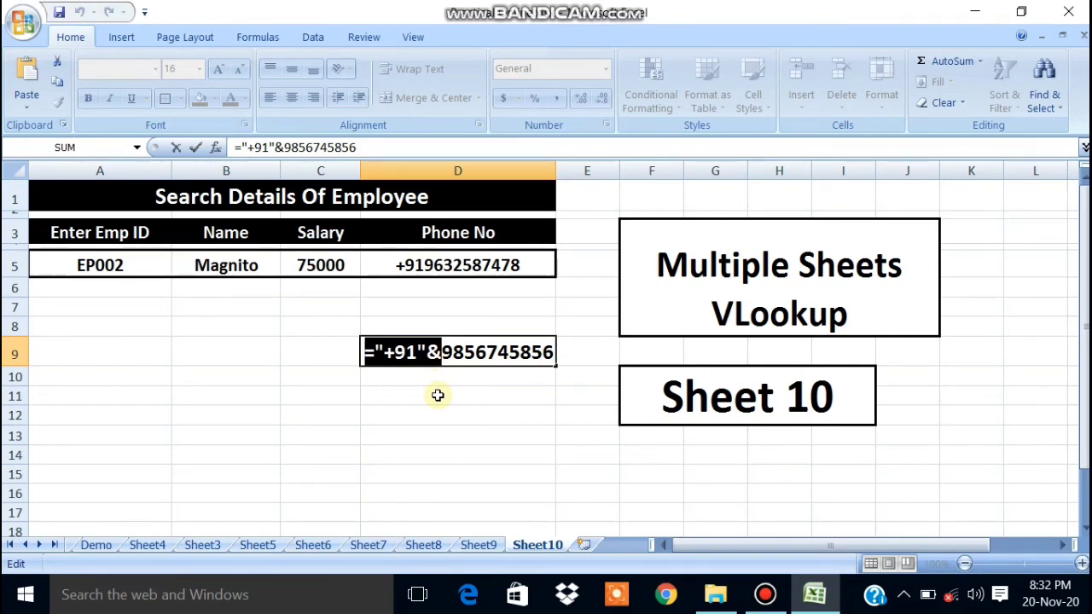
key("Return")
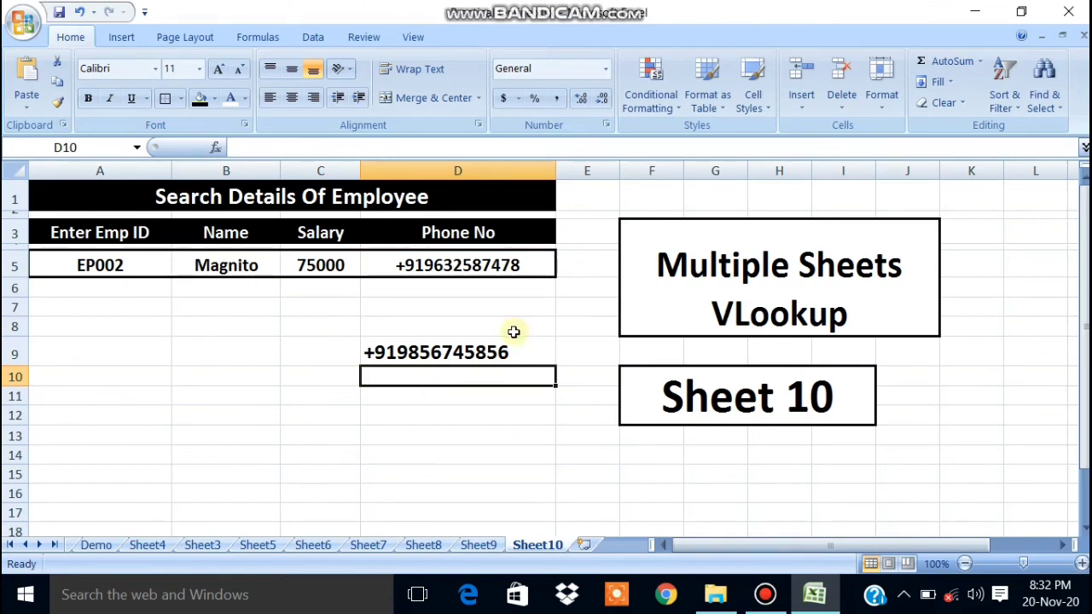
left_click(765, 594)
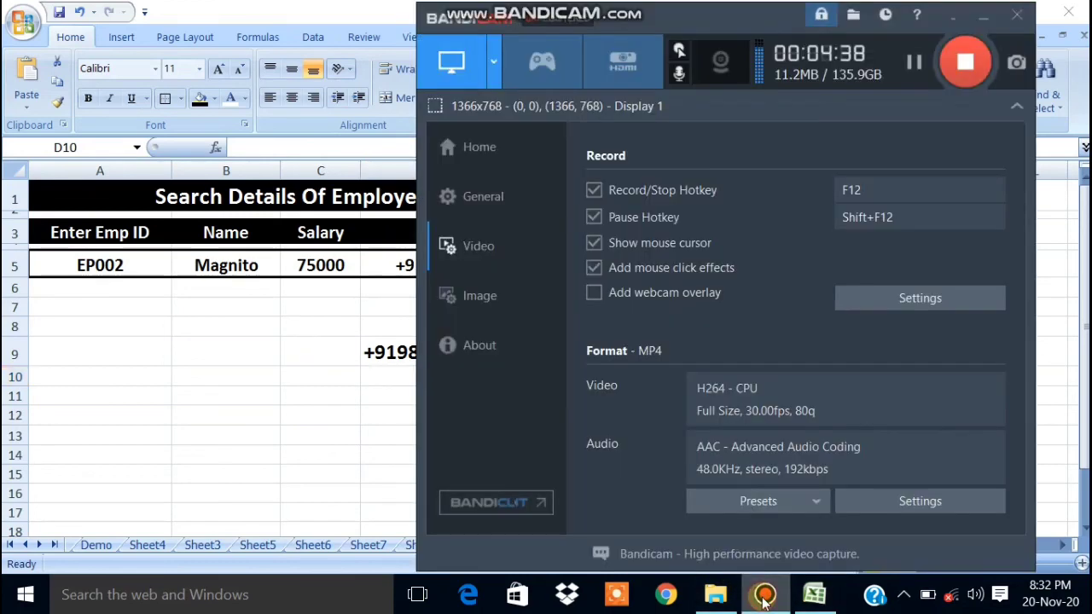